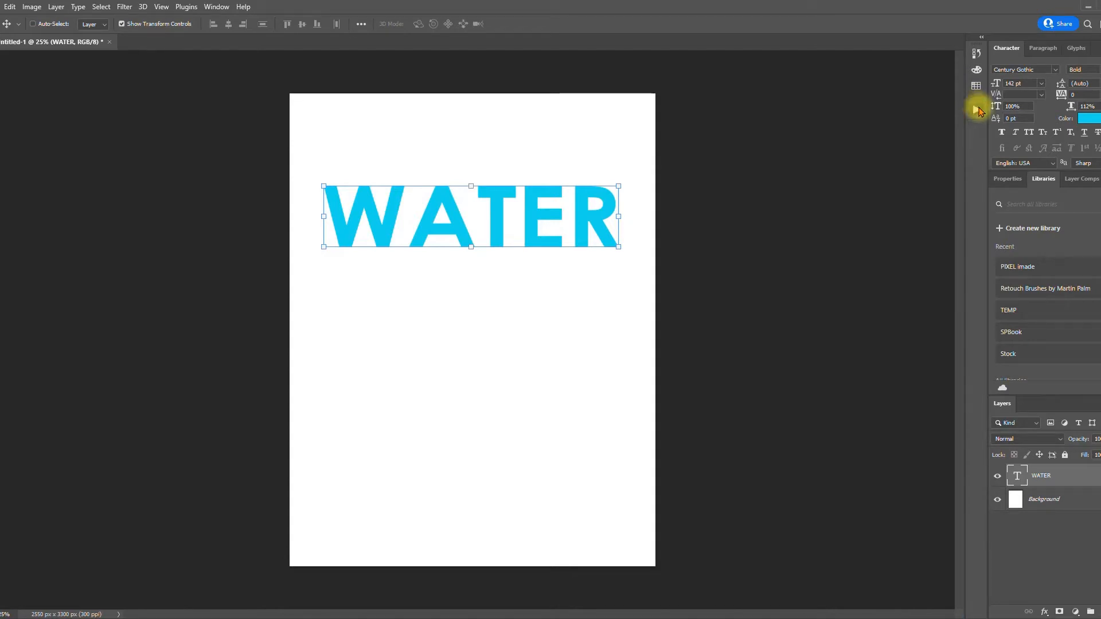
- Browse the Default Actions set and select the Water Reflection (type) action
click(977, 108)
click(862, 121)
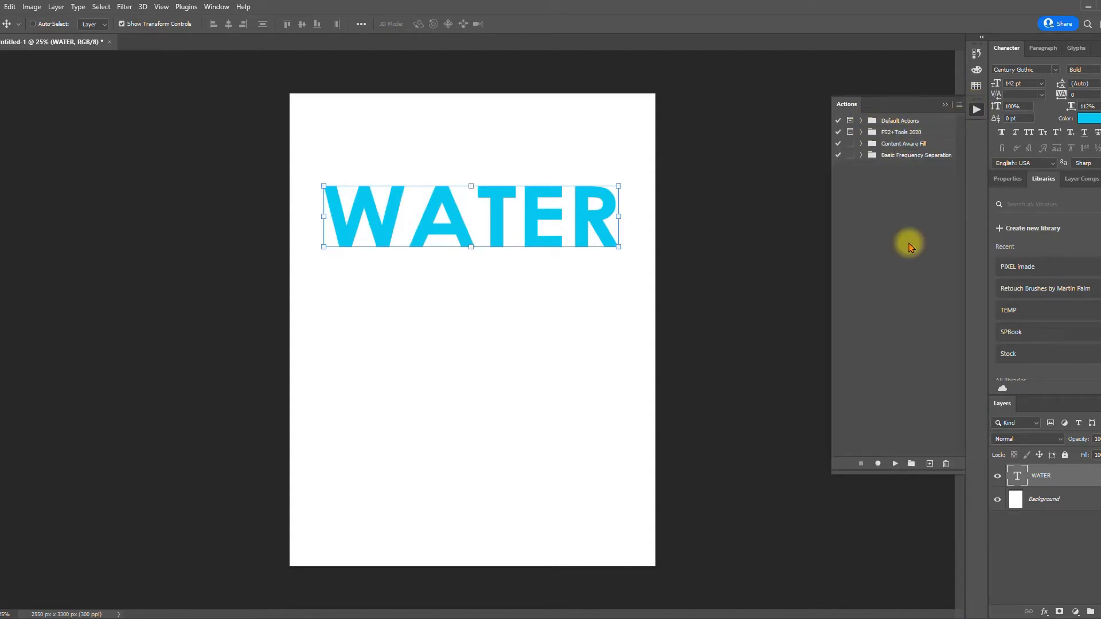
click(900, 122)
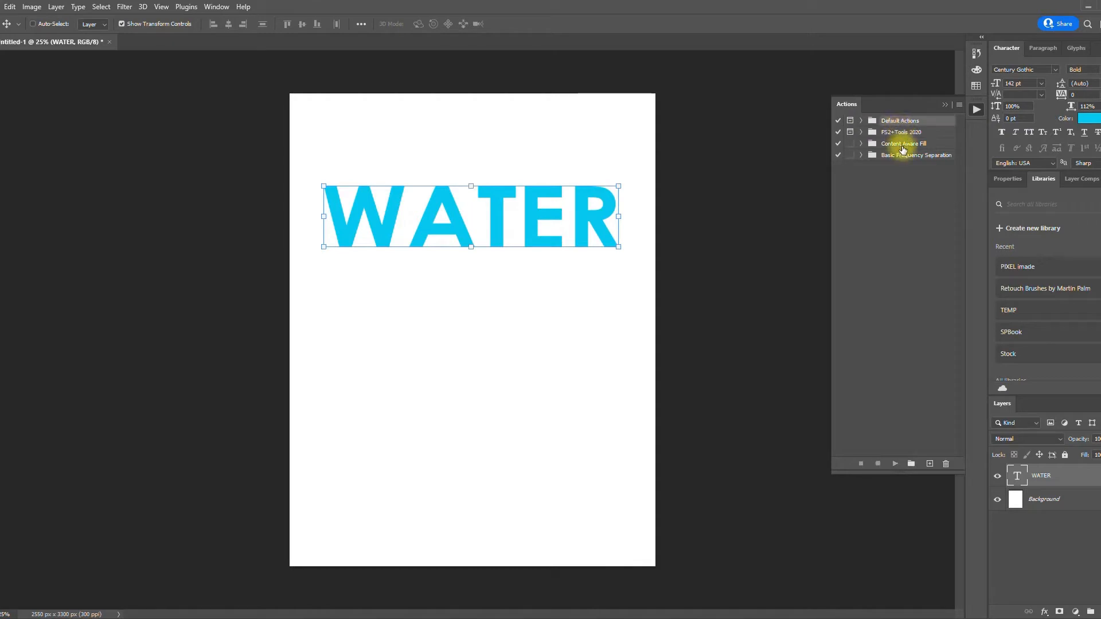
click(862, 122)
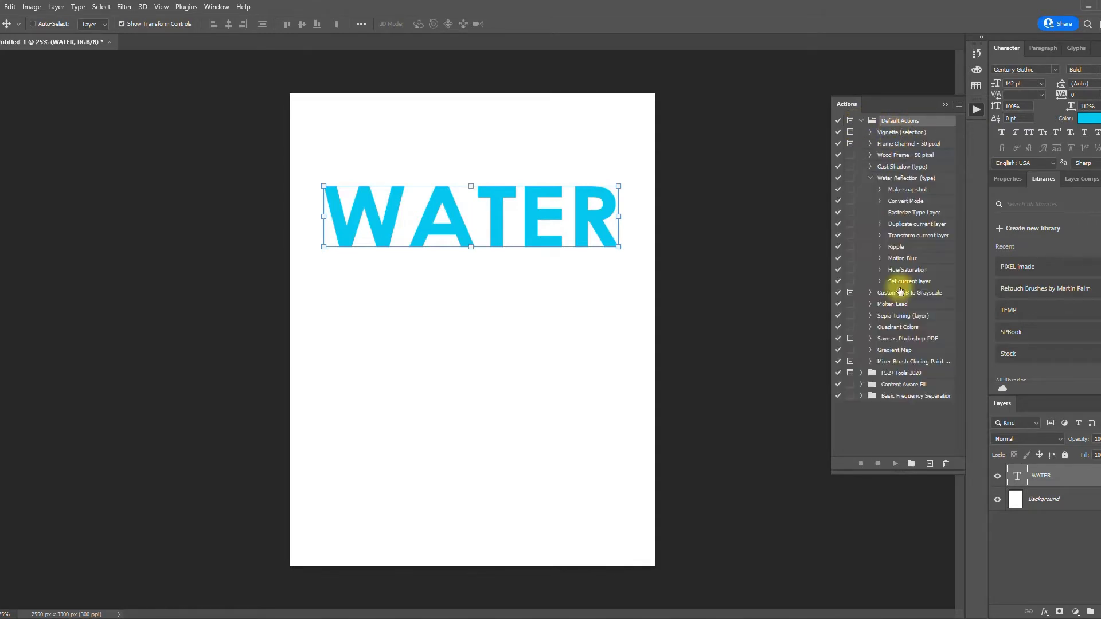
click(871, 177)
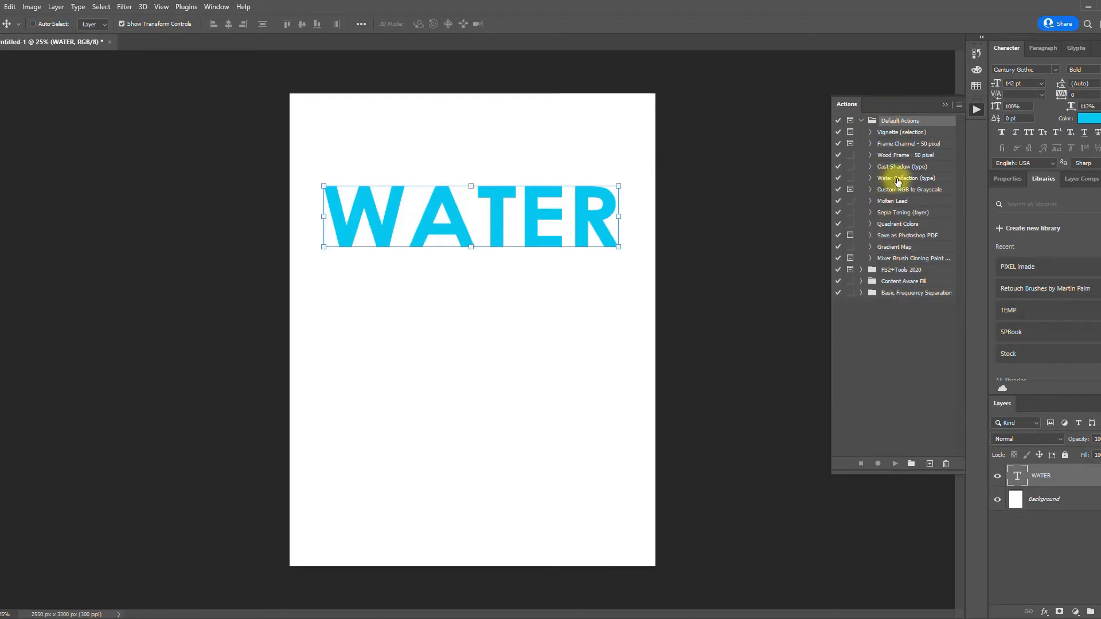
click(898, 181)
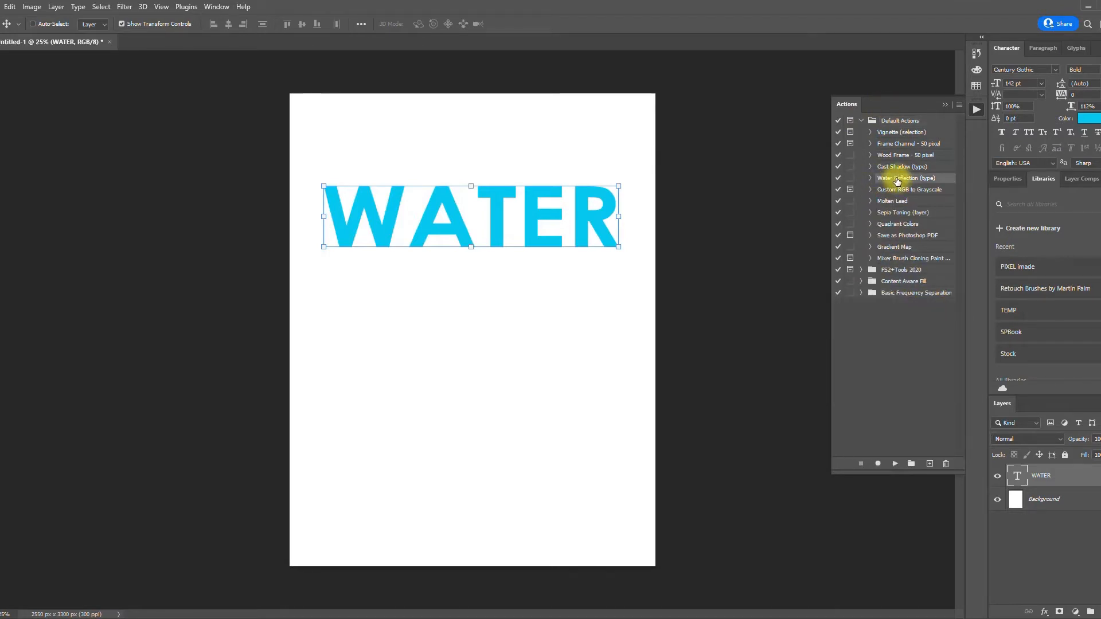
- Revert the document to the New Type Layer history state and return it to the Move state
click(977, 56)
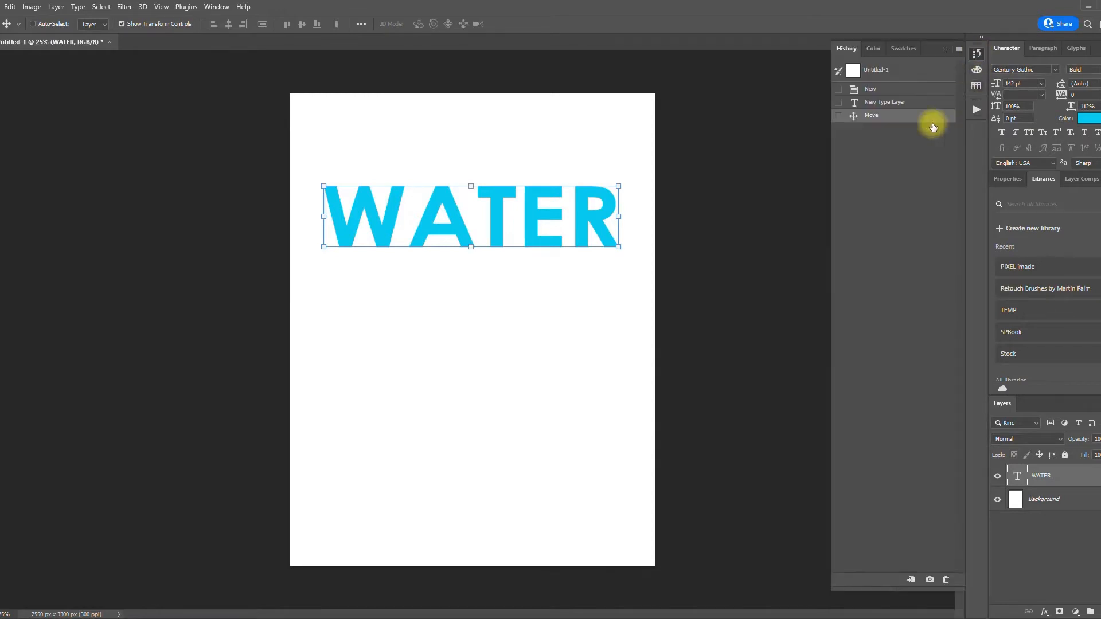
click(871, 104)
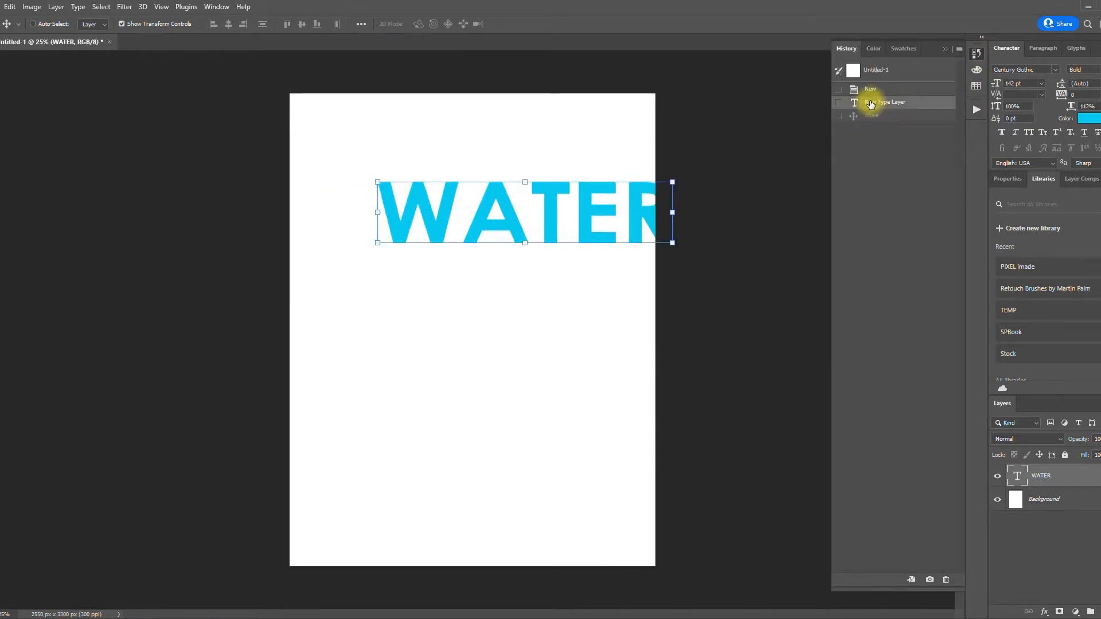
click(872, 115)
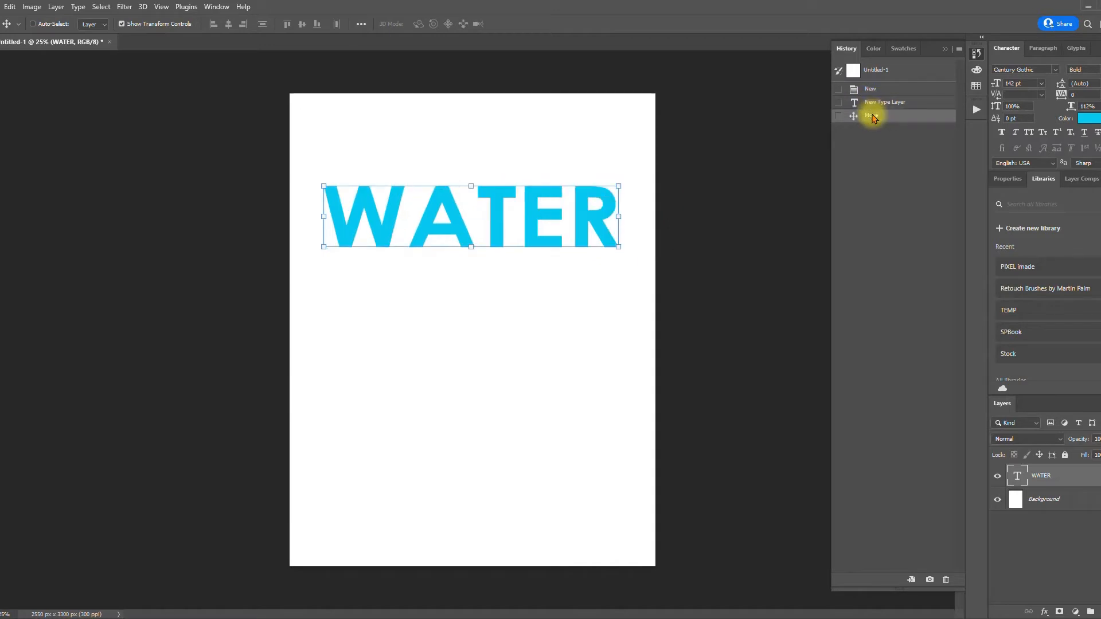
- Play the Water Reflection (type) action on the WATER text layer and review its steps in the document history
click(977, 109)
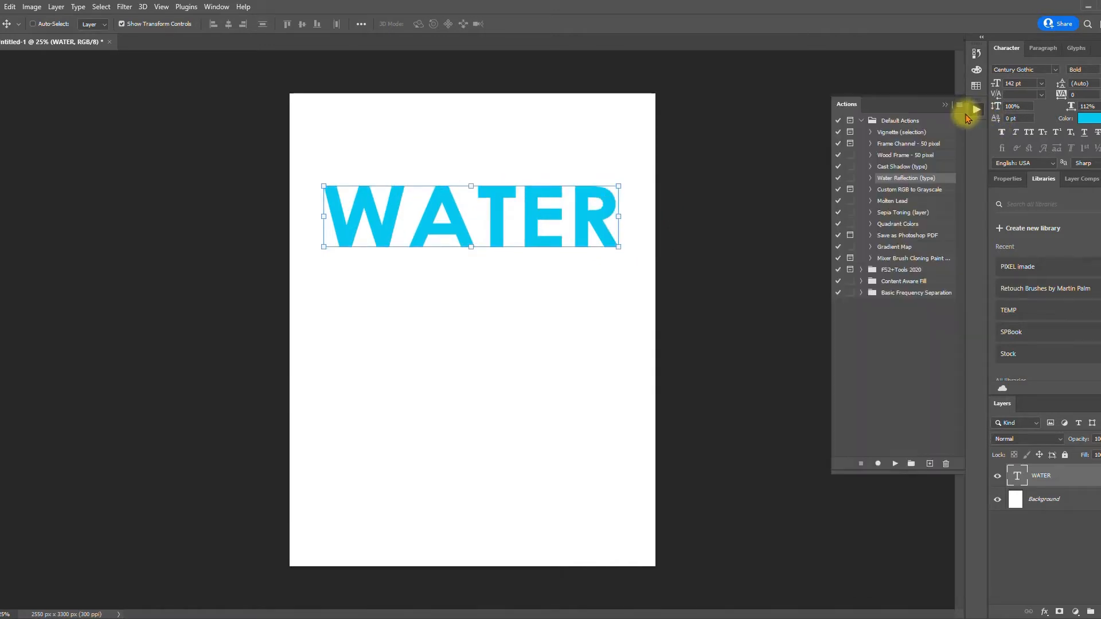
click(870, 178)
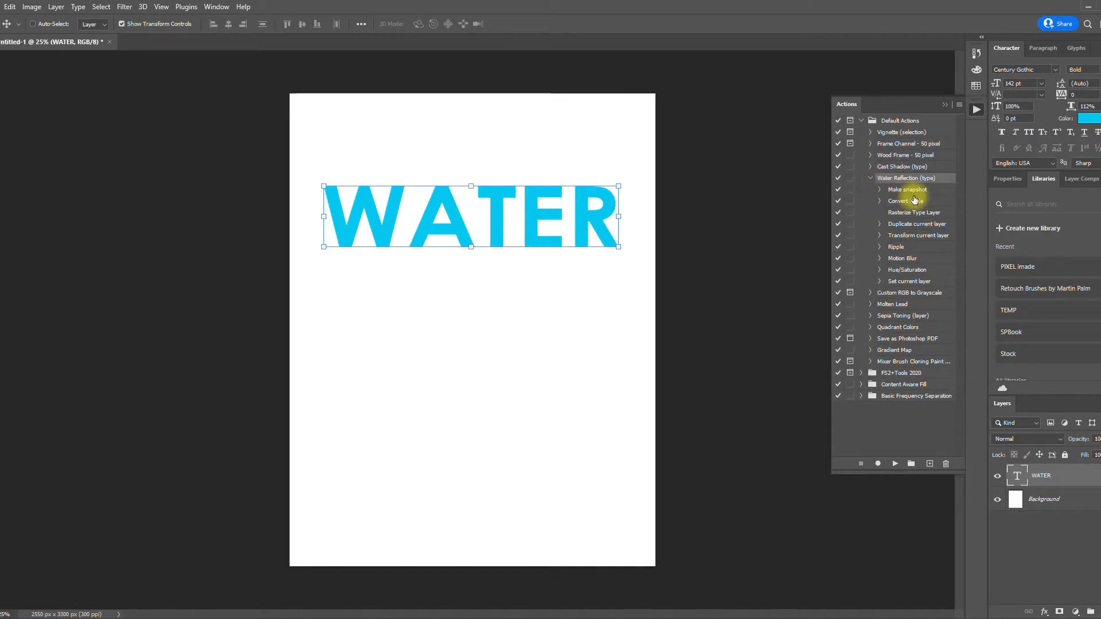
click(895, 465)
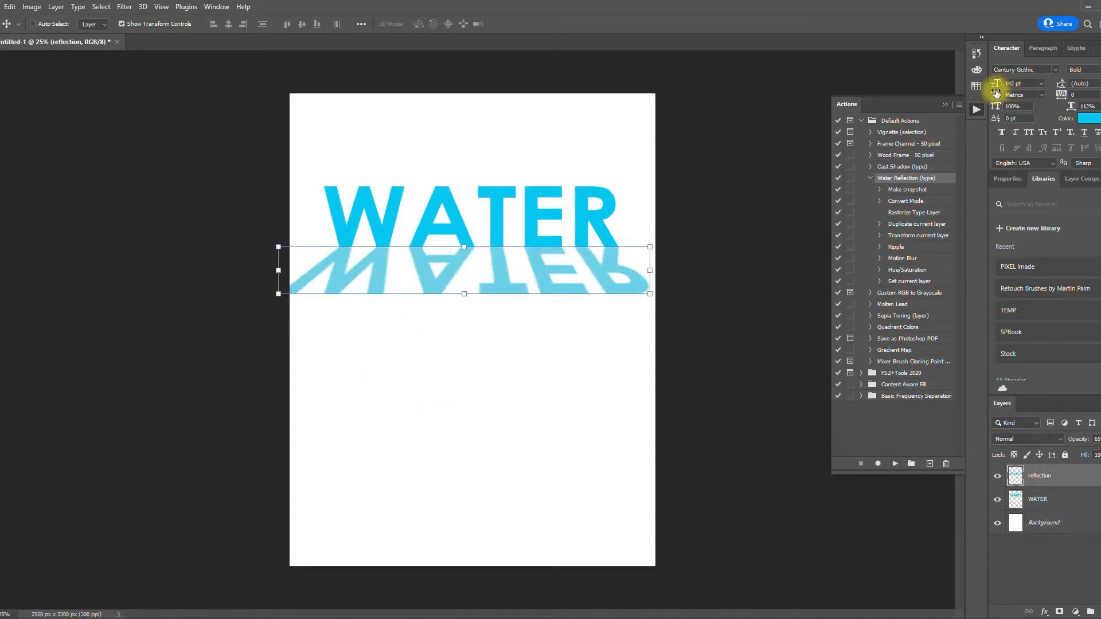
click(977, 54)
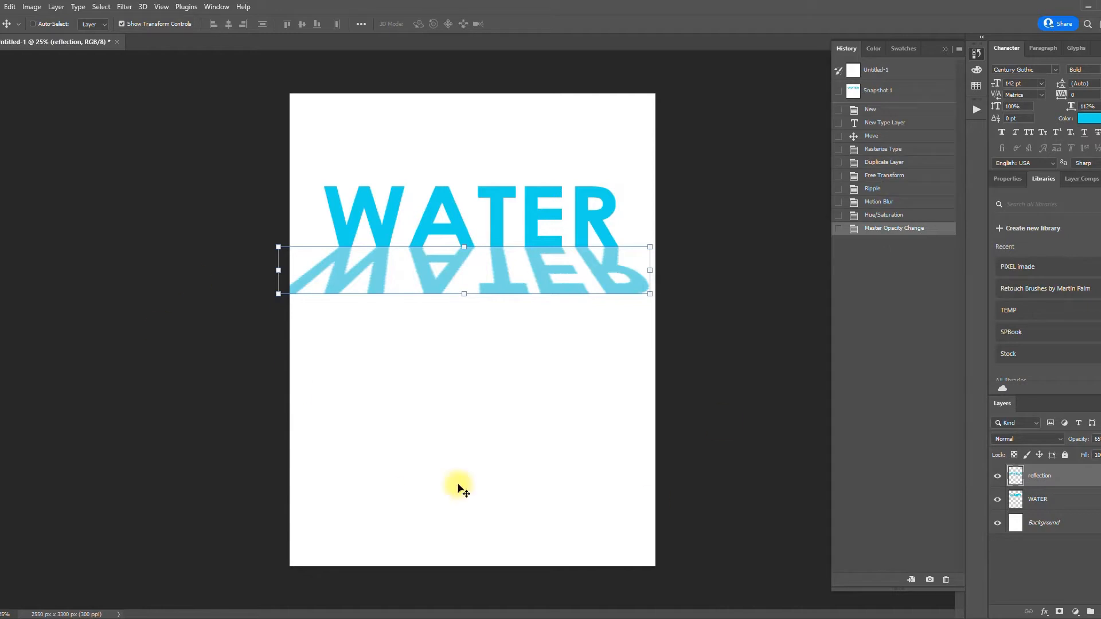
click(977, 109)
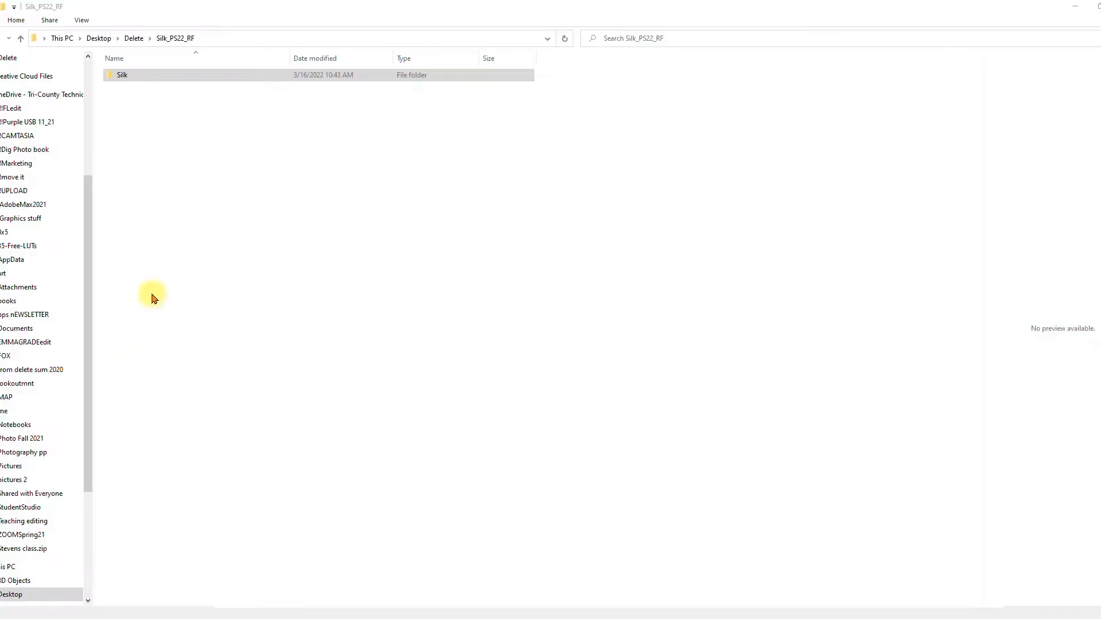
- In File Explorer, open silk-road.psd from the Silk folder inside Silk_PS22_RF
click(116, 77)
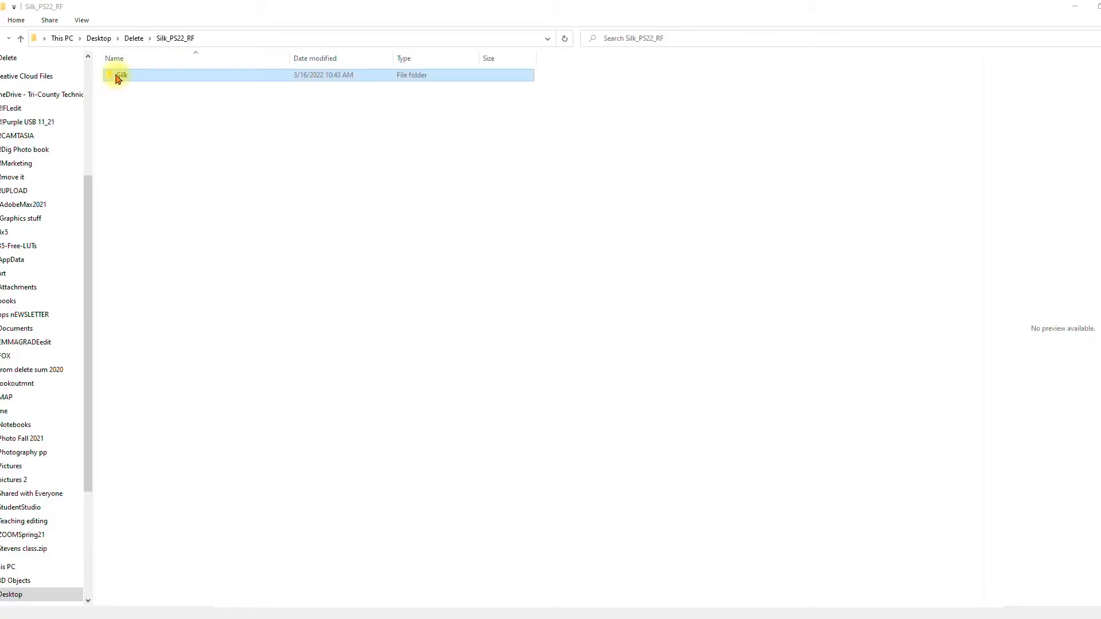
double_click(113, 78)
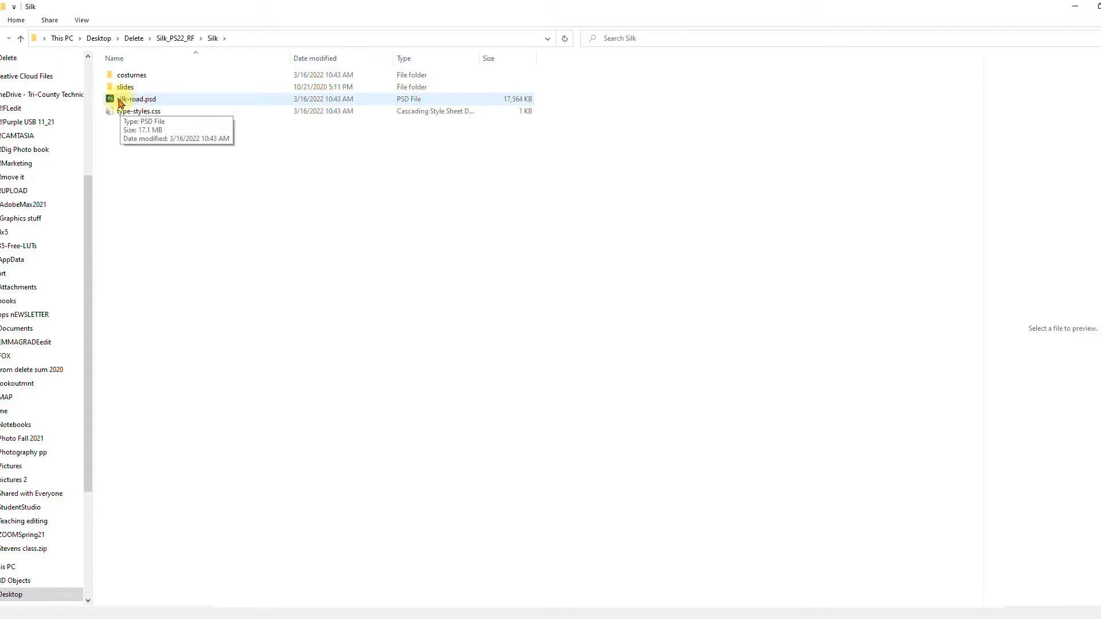
double_click(120, 100)
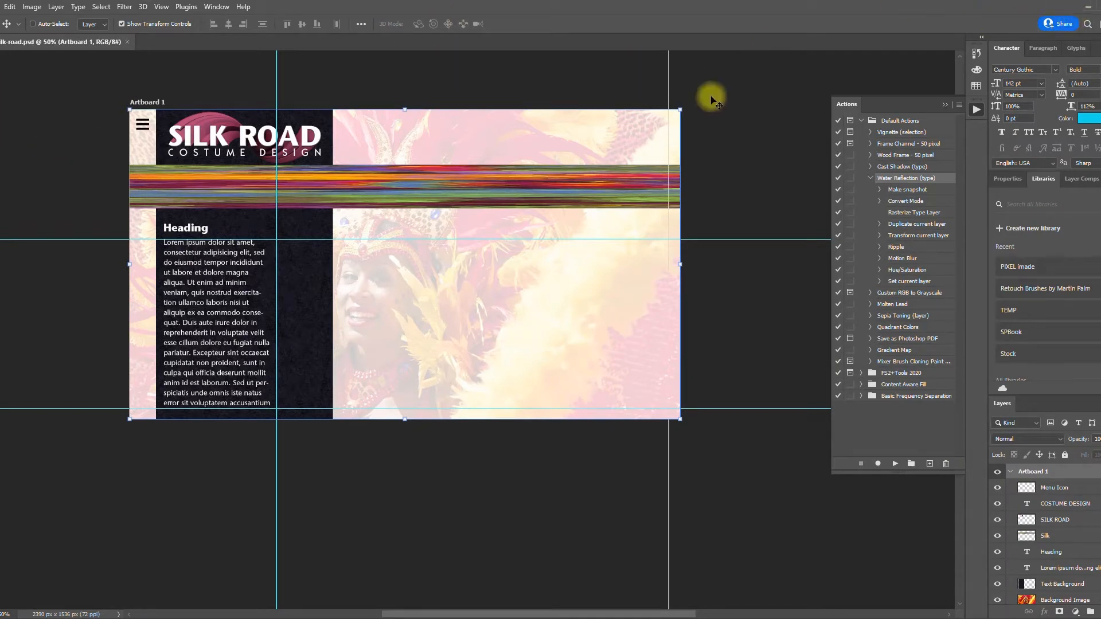
- Clear all existing actions and confirm their removal
click(976, 109)
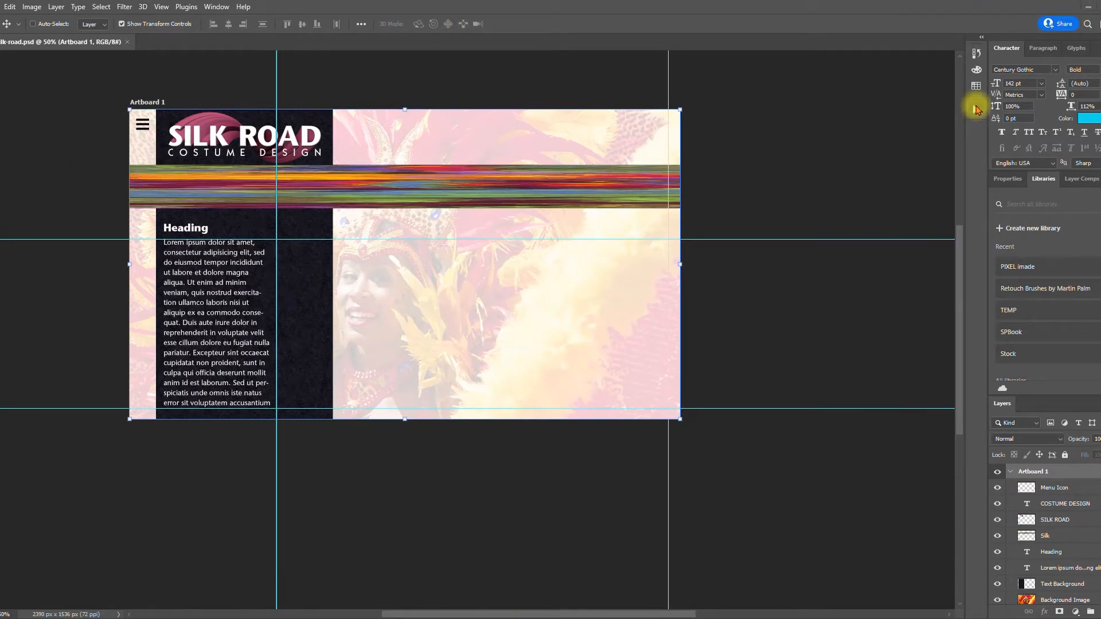
click(976, 108)
click(961, 107)
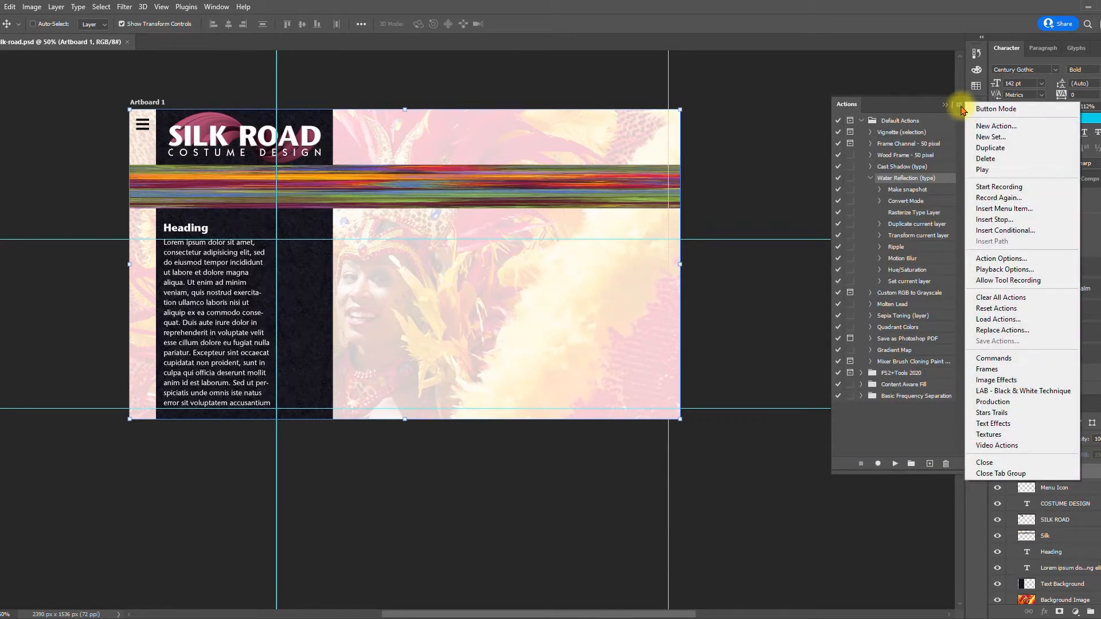
click(995, 300)
key(Return)
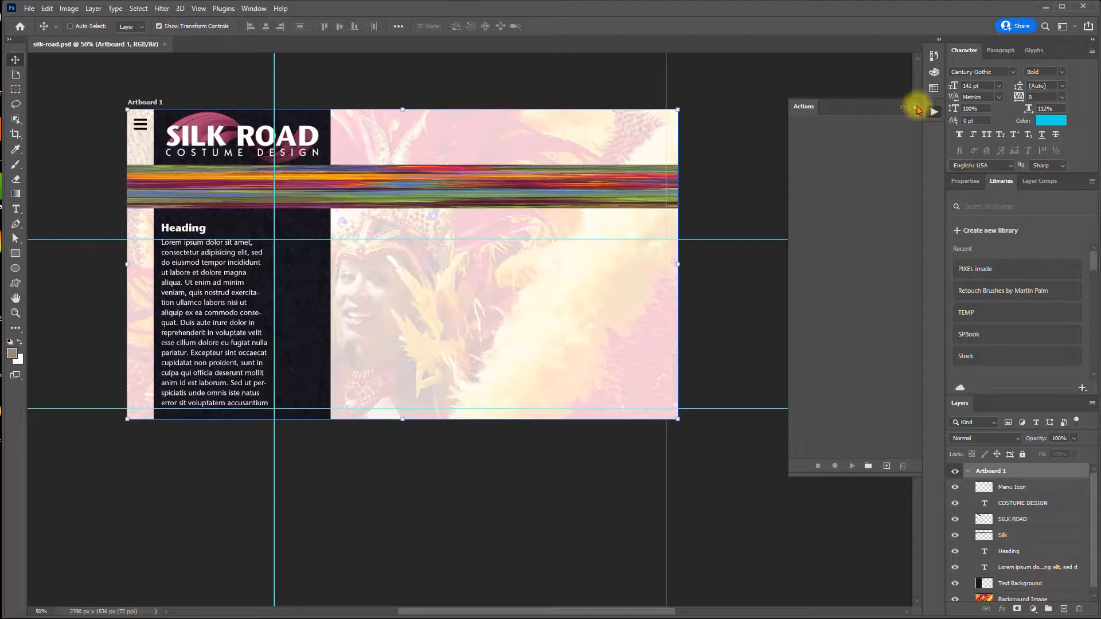
- Create a new action set named Portfolio Actions
click(916, 108)
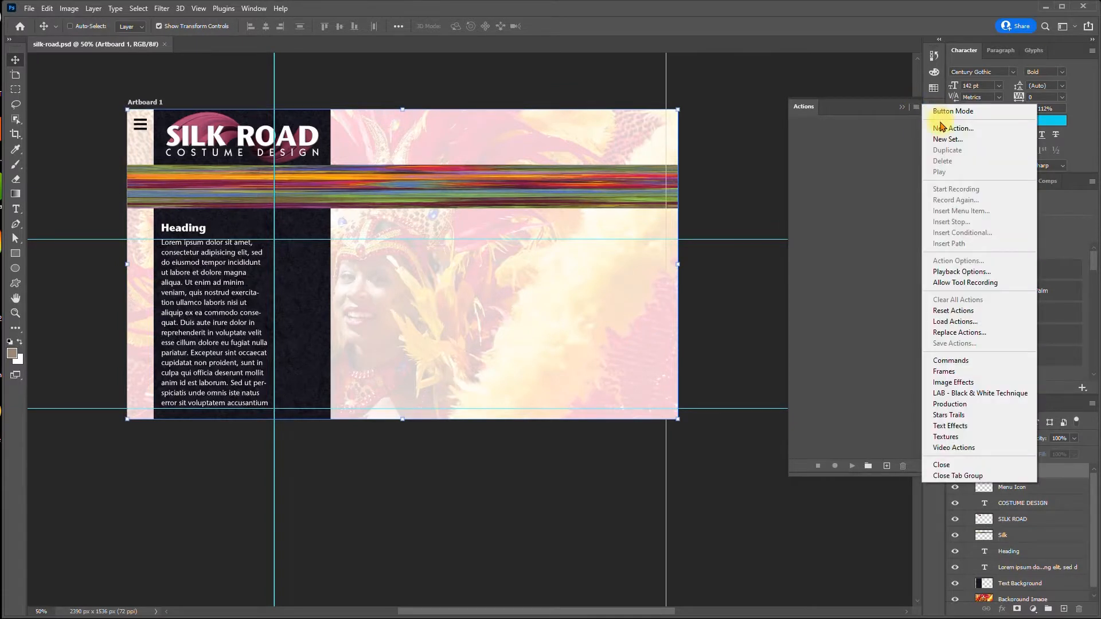
click(943, 140)
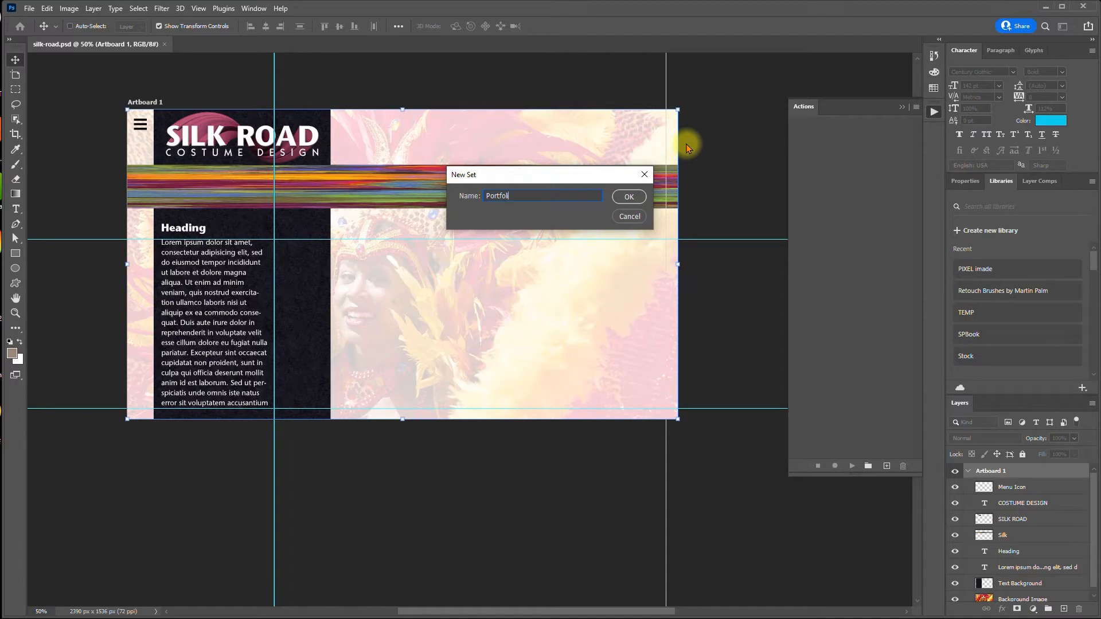
text(Portfolio Actions)
key(Return)
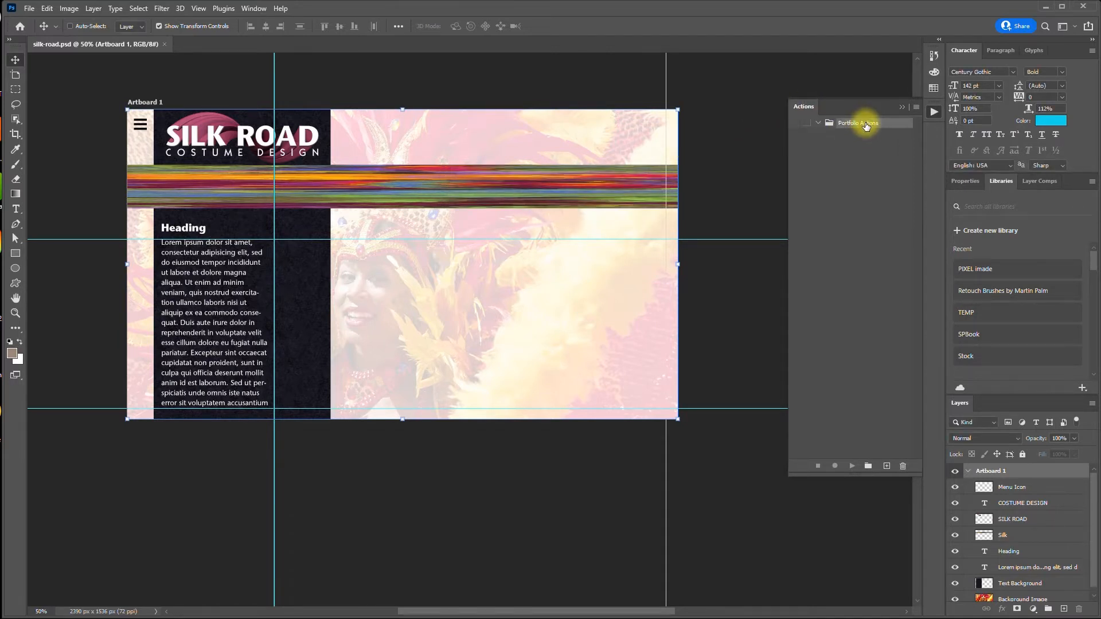
- Open culture1.jpg from the costumes folder inside Silk_PS22_RF > Silk
click(1048, 11)
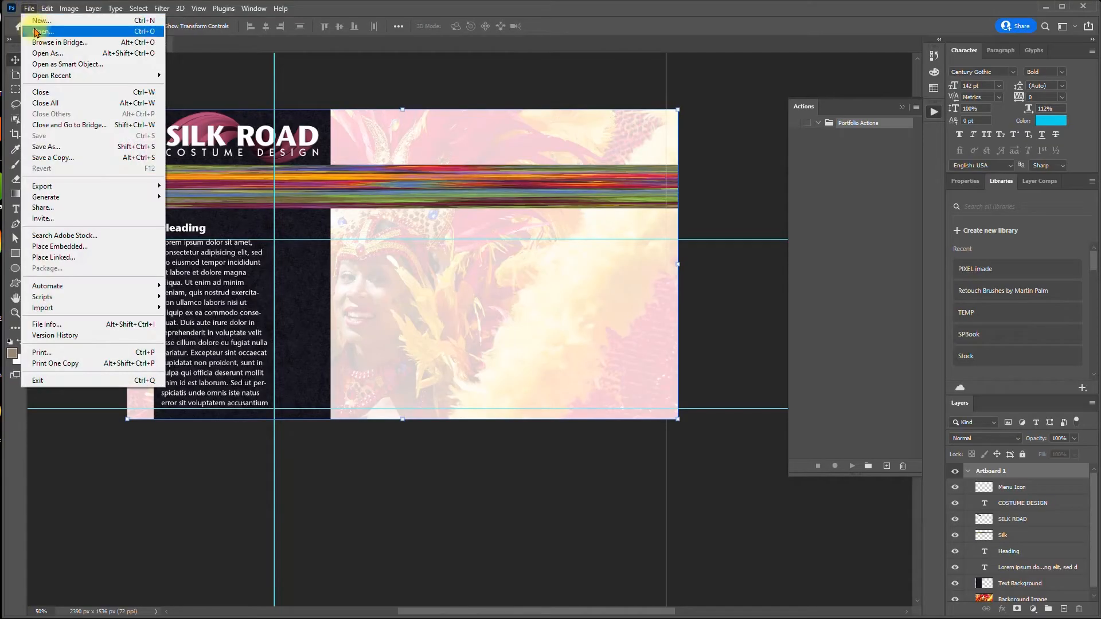
click(35, 32)
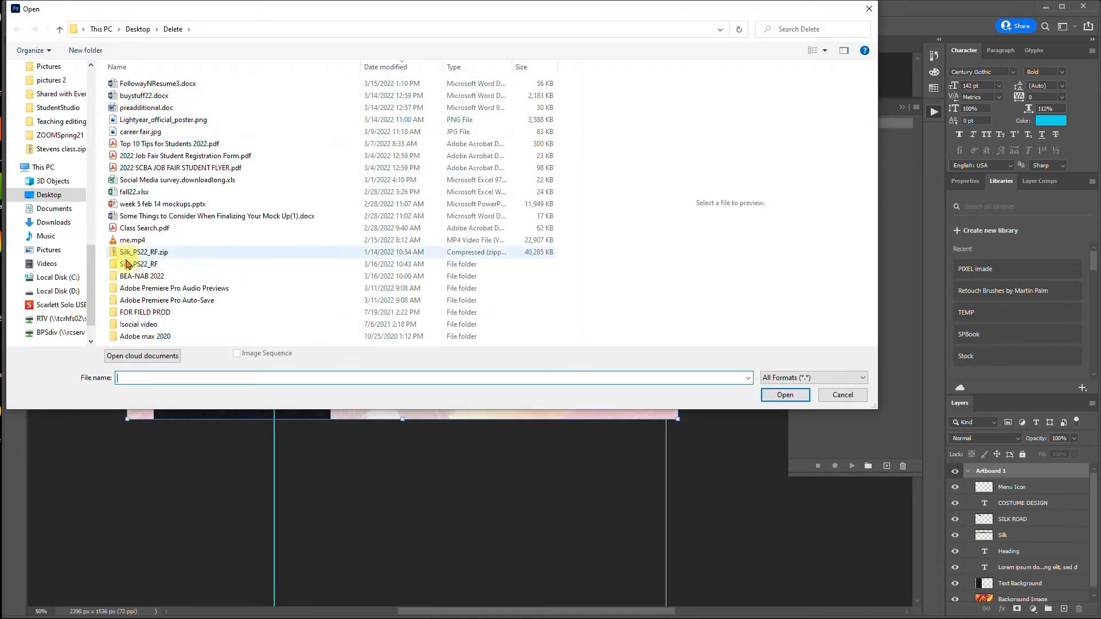
double_click(128, 265)
double_click(115, 85)
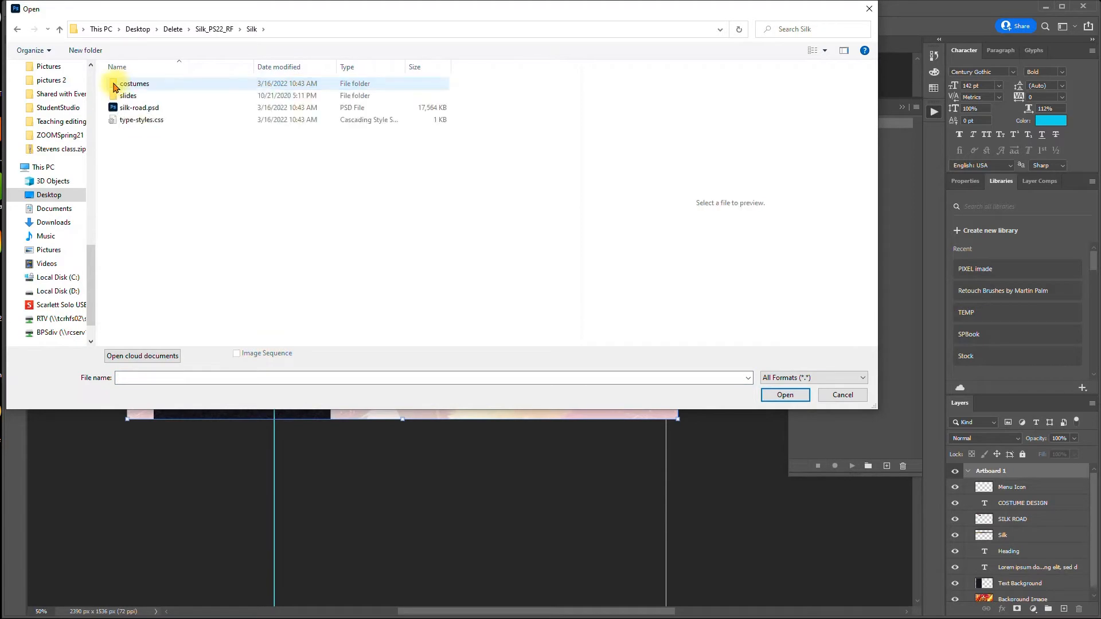
double_click(114, 86)
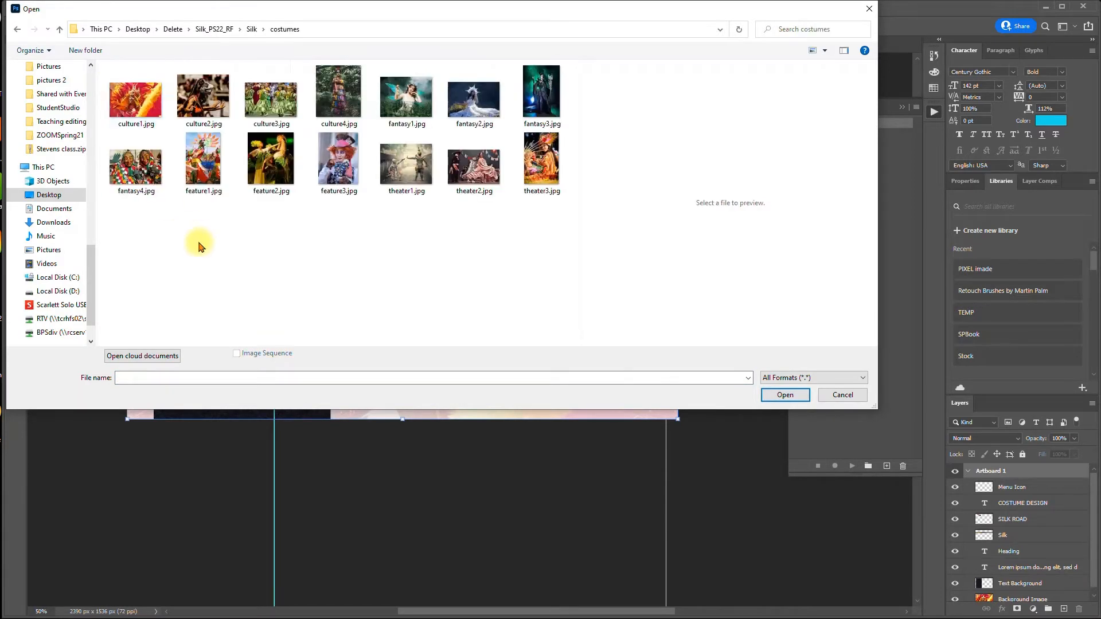
click(141, 103)
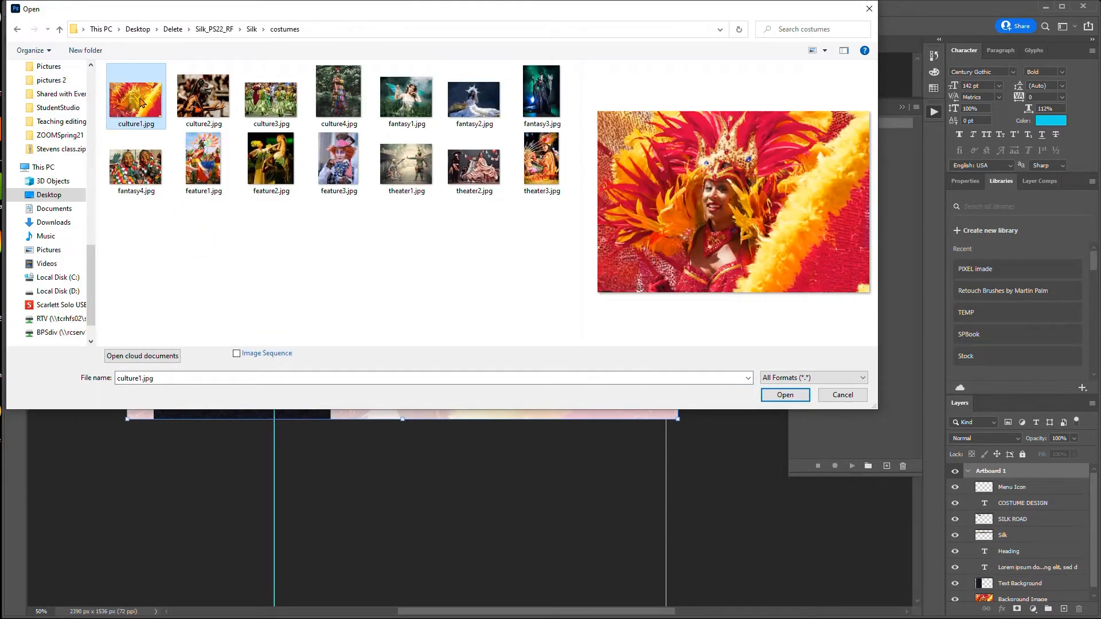
click(771, 395)
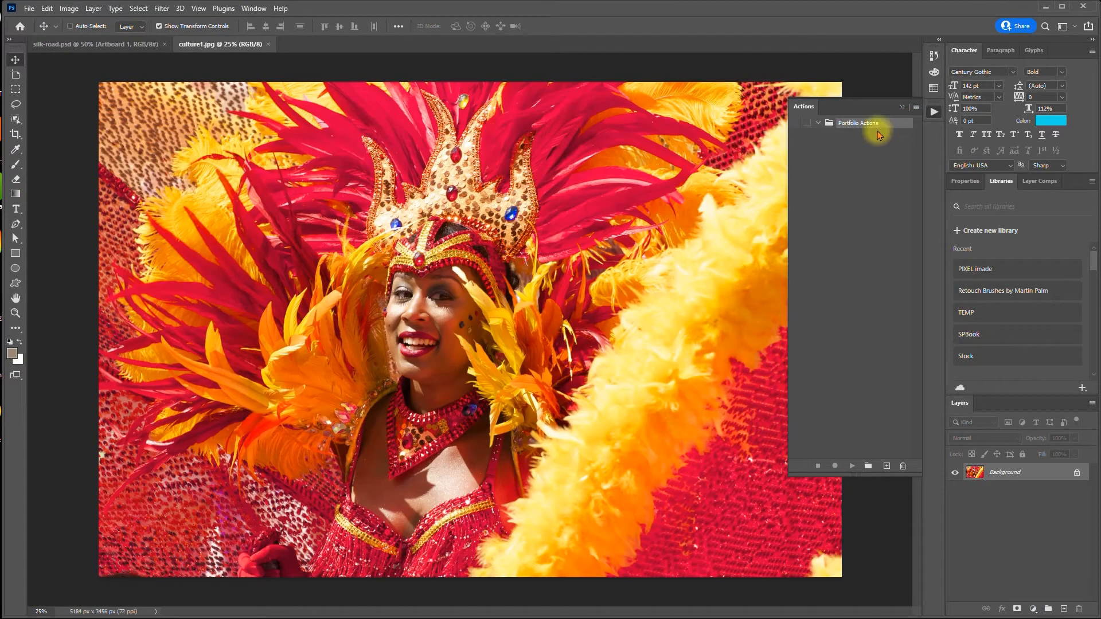
- Create an action named Optimize fro Slides in the Portfolio Actions set and start recording it
click(916, 107)
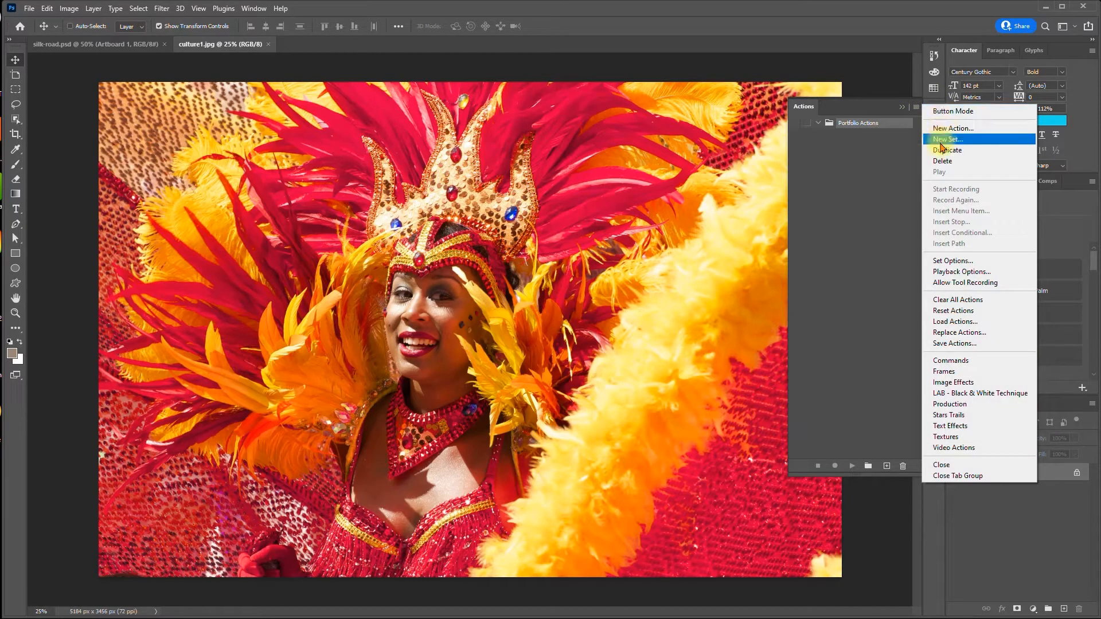
click(952, 128)
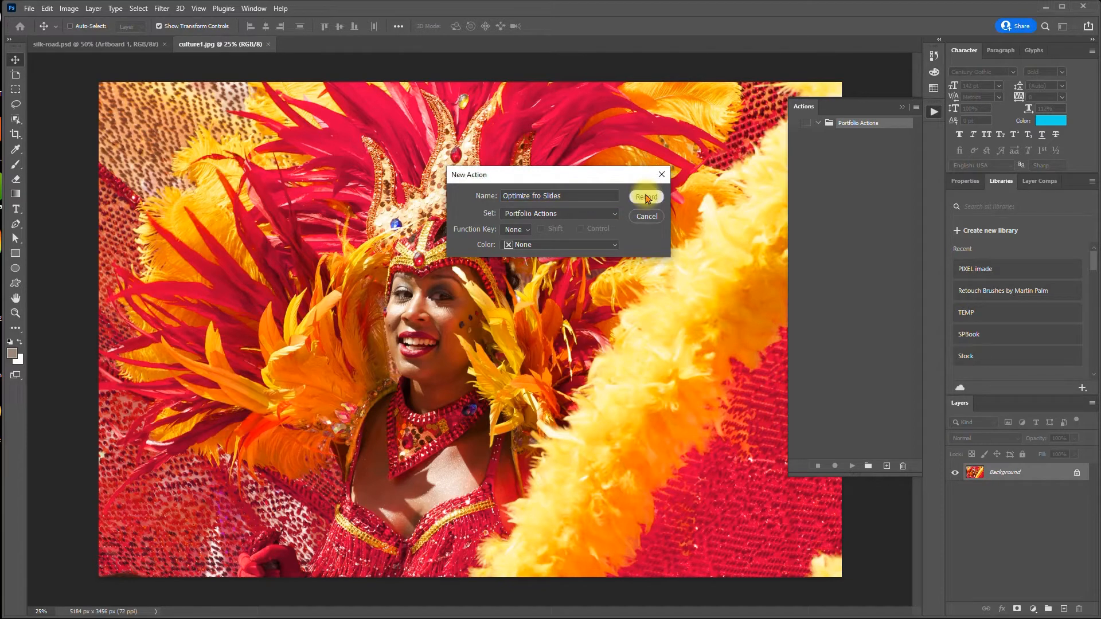
click(646, 197)
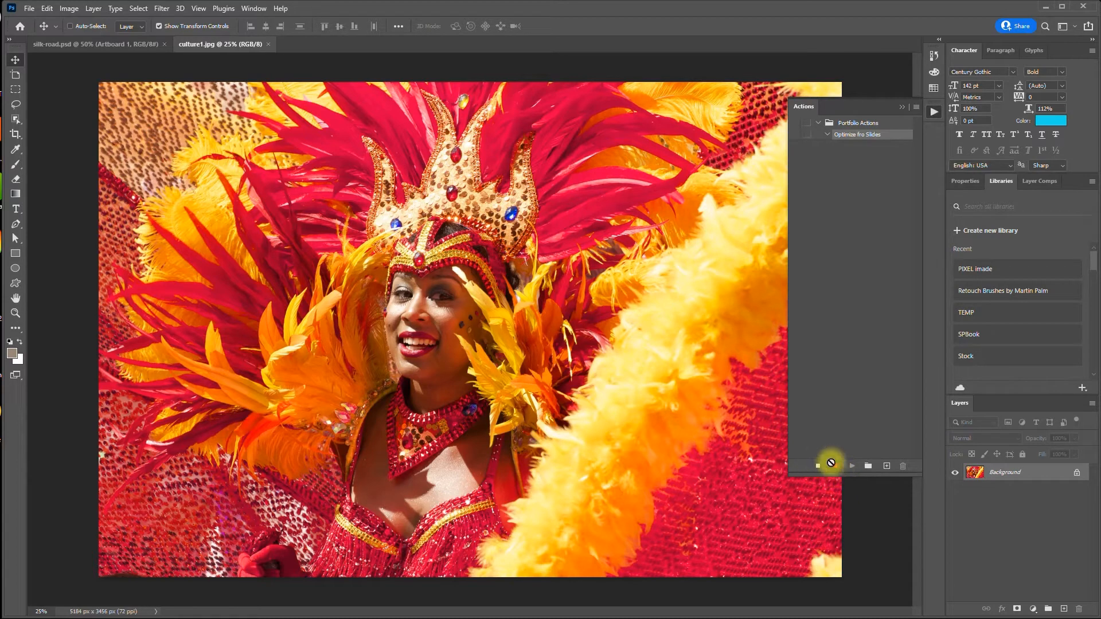
- Resize culture1.jpg to a width of 1000 pixels with proportions constrained, and stop recording the action
click(69, 8)
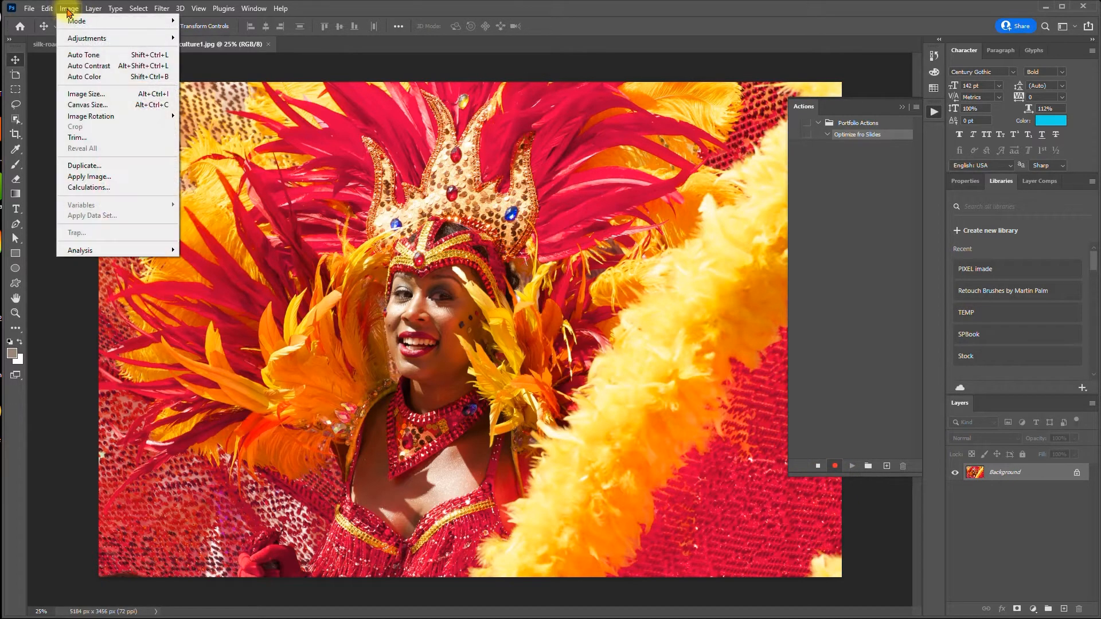
click(103, 99)
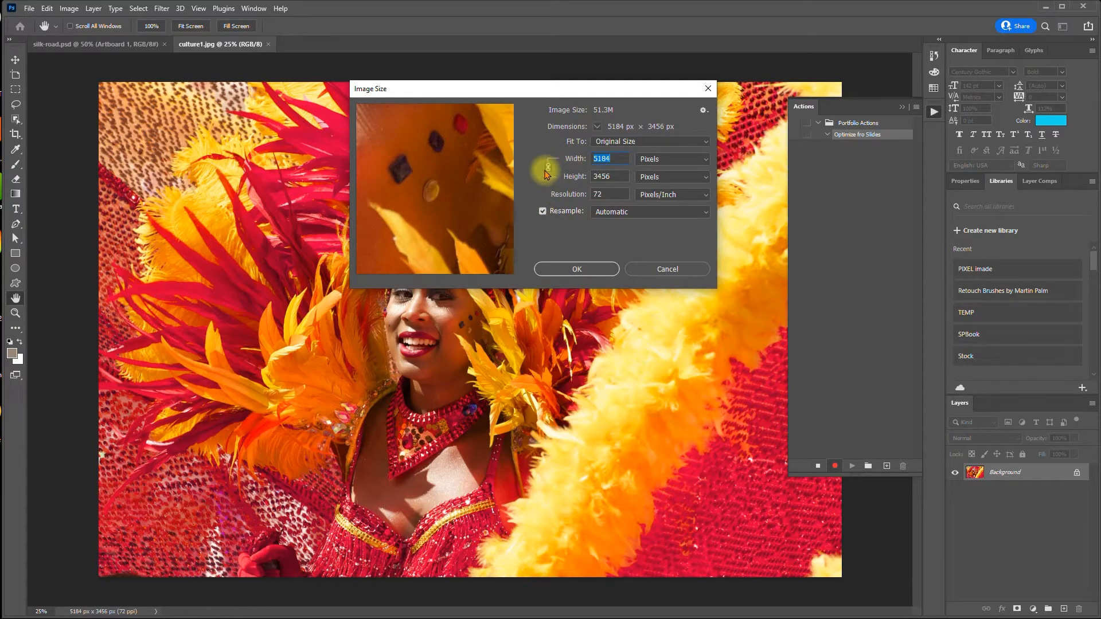
click(689, 158)
click(688, 158)
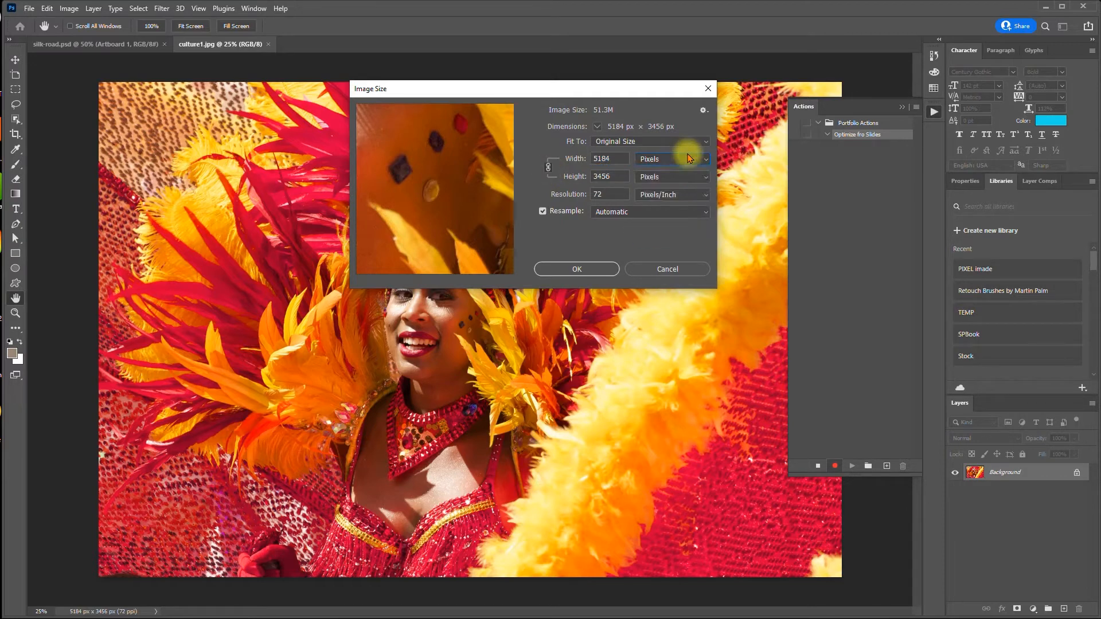
drag(617, 158, 571, 154)
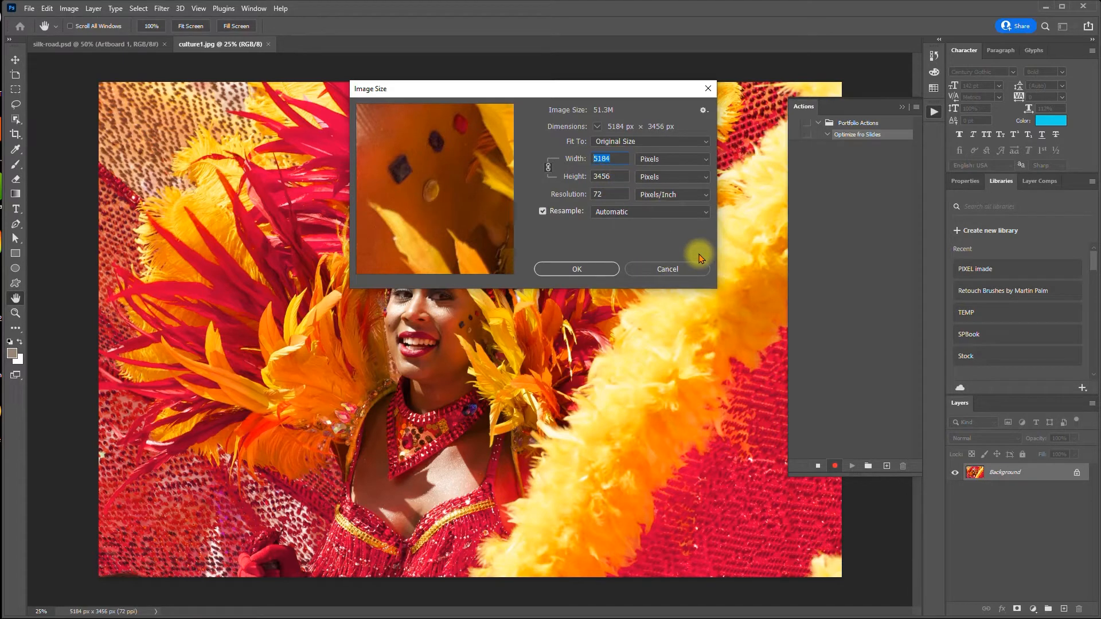
text(1000)
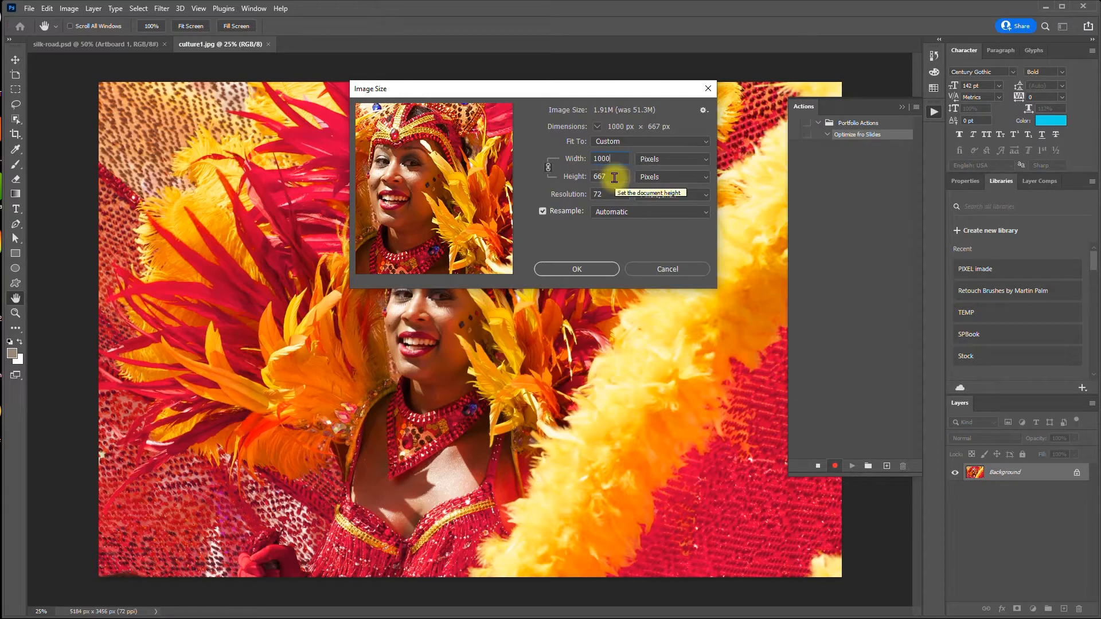
click(573, 271)
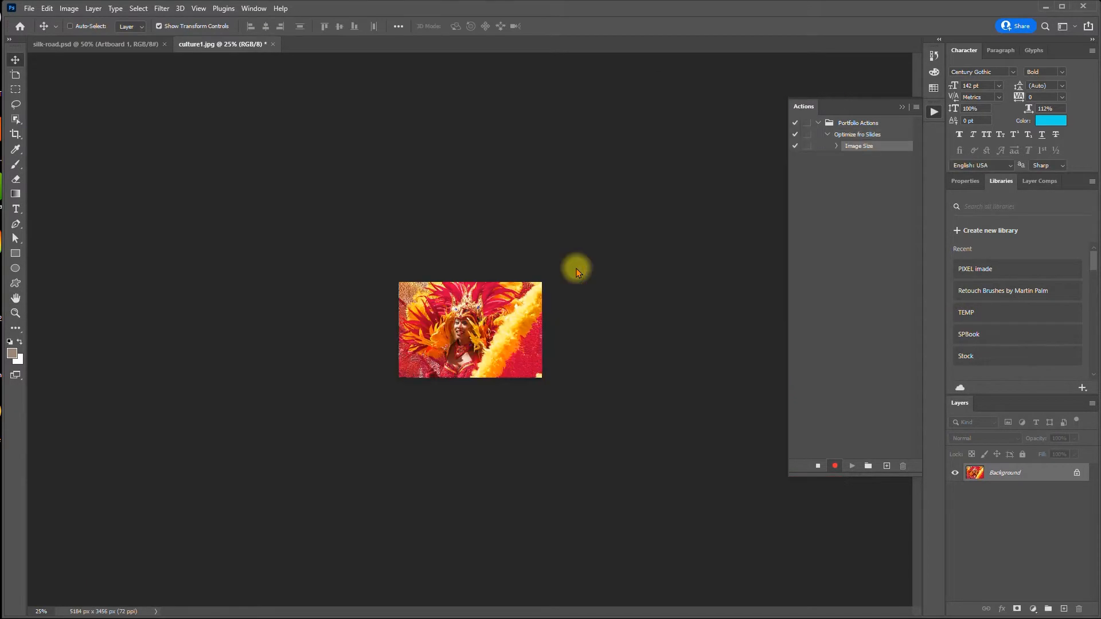
click(818, 467)
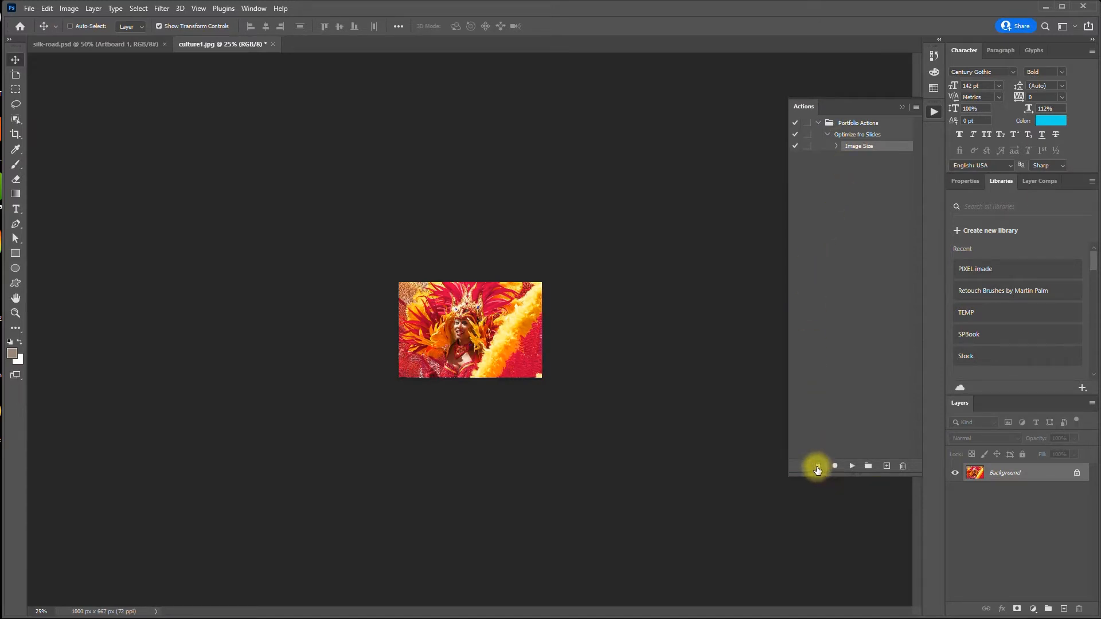
- Expand the Image Size step recorded in the Optimize fro Slides action to examine its settings
click(827, 135)
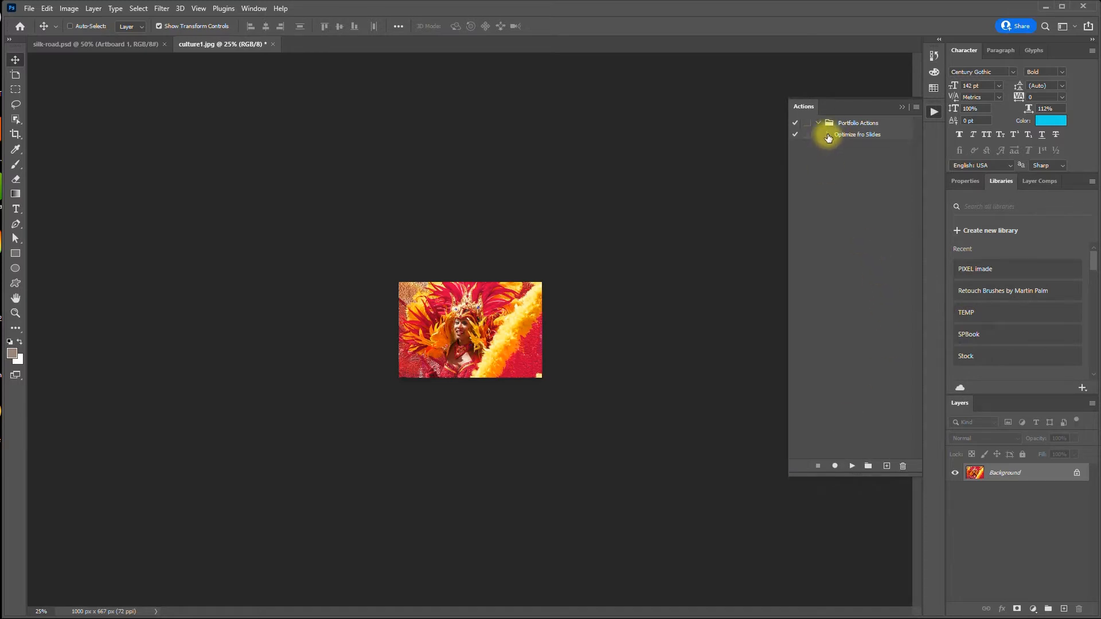
click(828, 136)
click(837, 146)
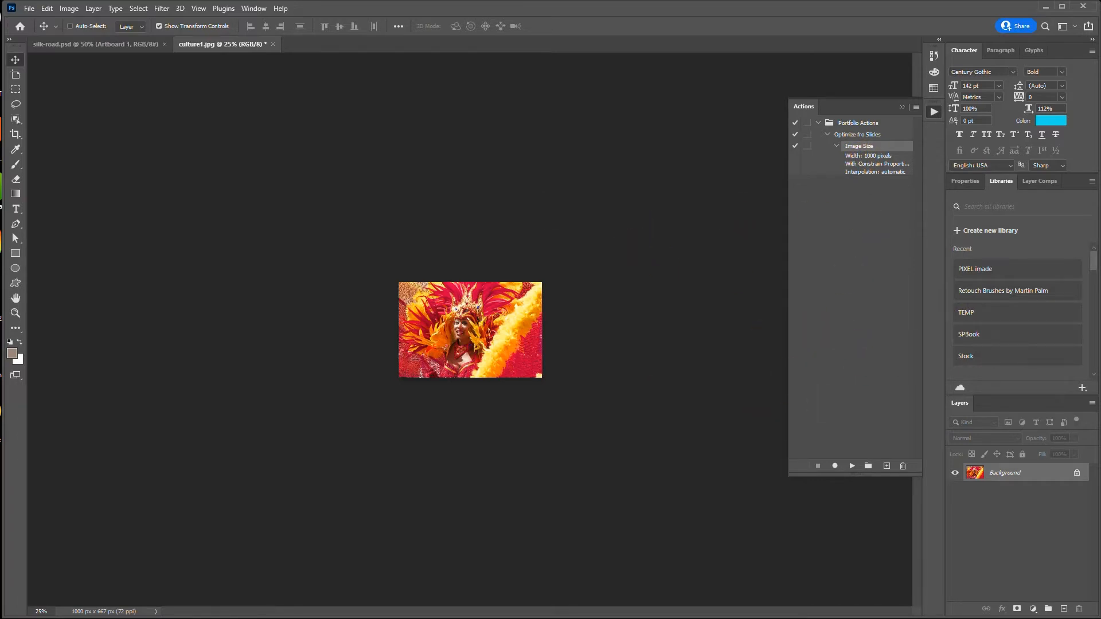
scroll(892, 293, down, 1)
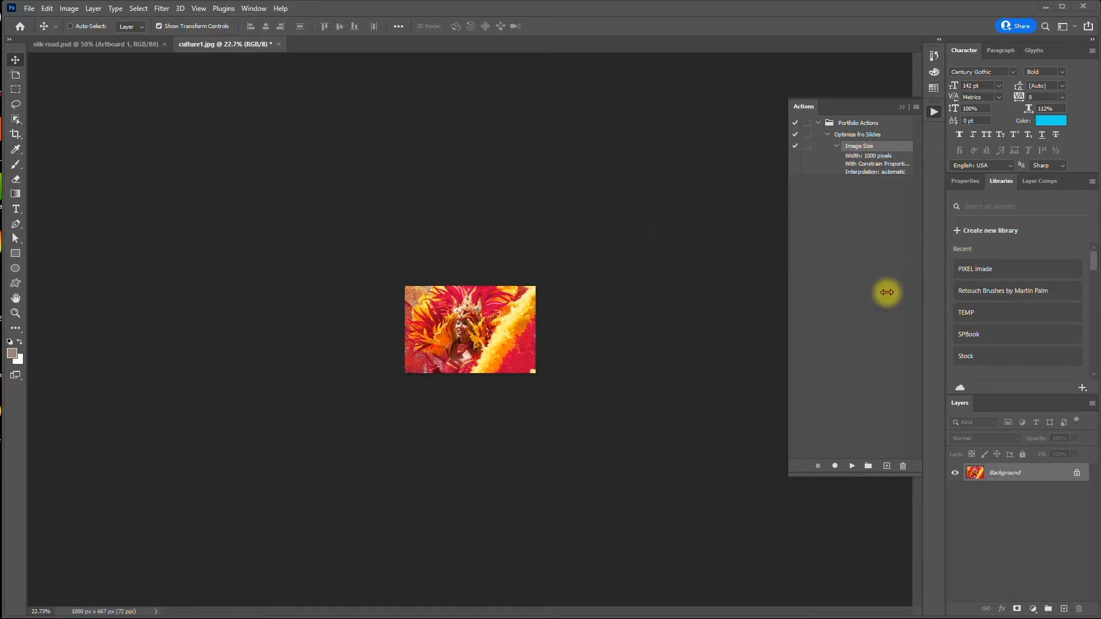
- Save the Portfolio Actions set as Portfolio Actions.atn in the Silk_PS22_RF > Silk folder
click(854, 124)
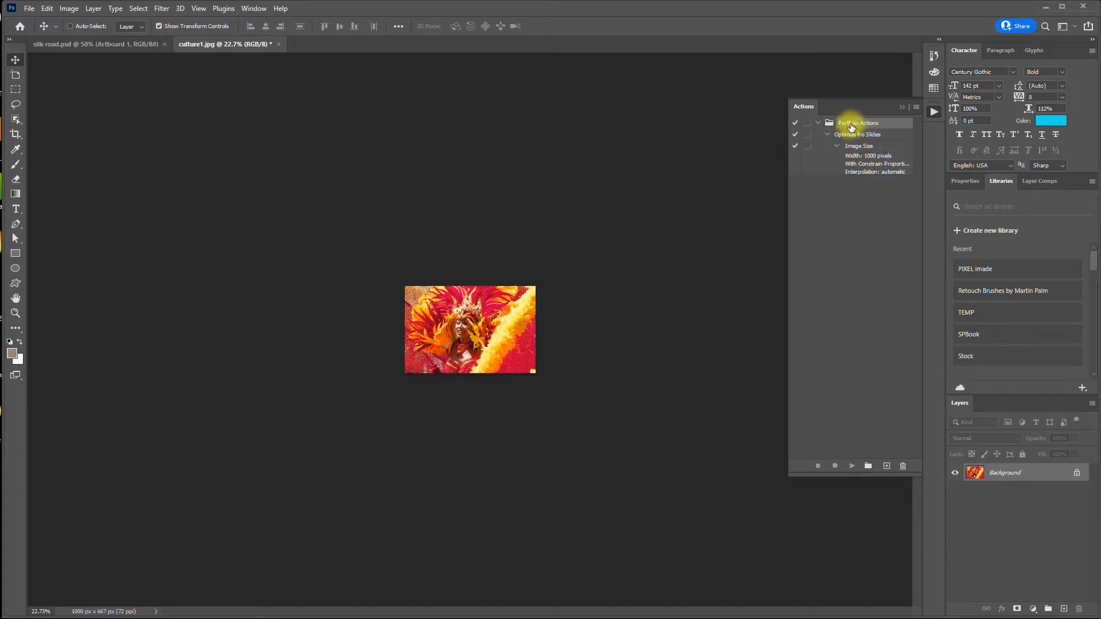
click(916, 108)
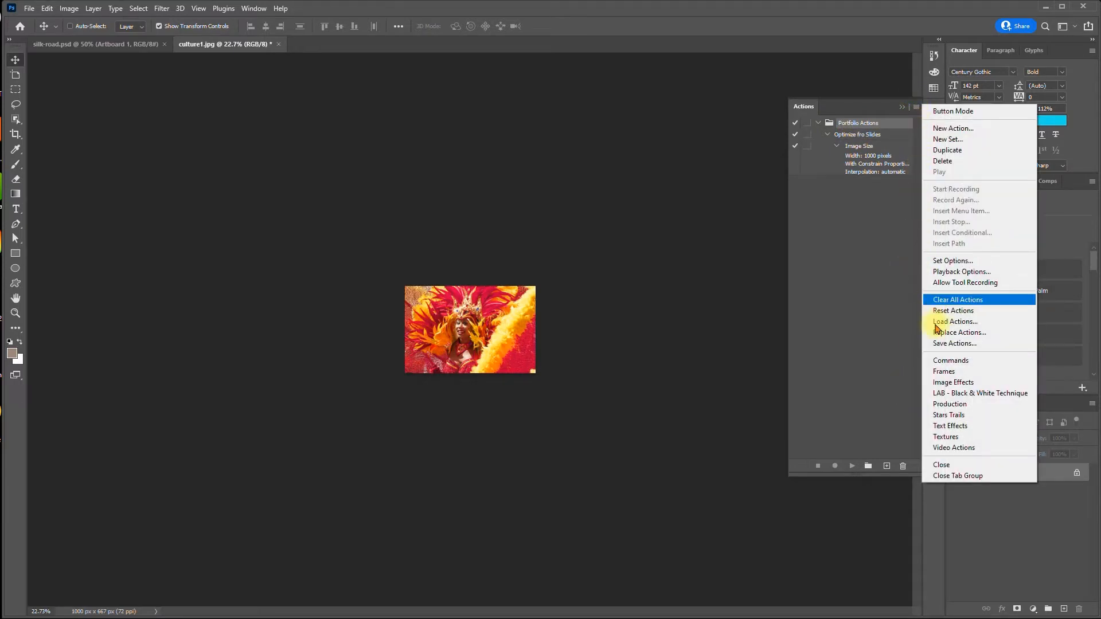
click(947, 344)
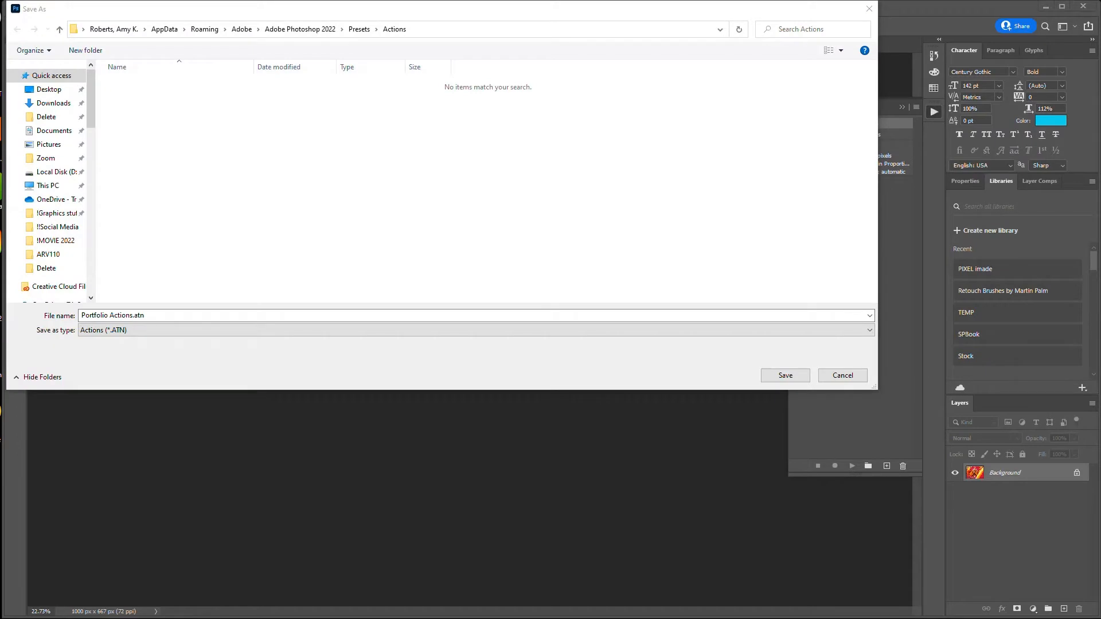
click(46, 118)
double_click(120, 83)
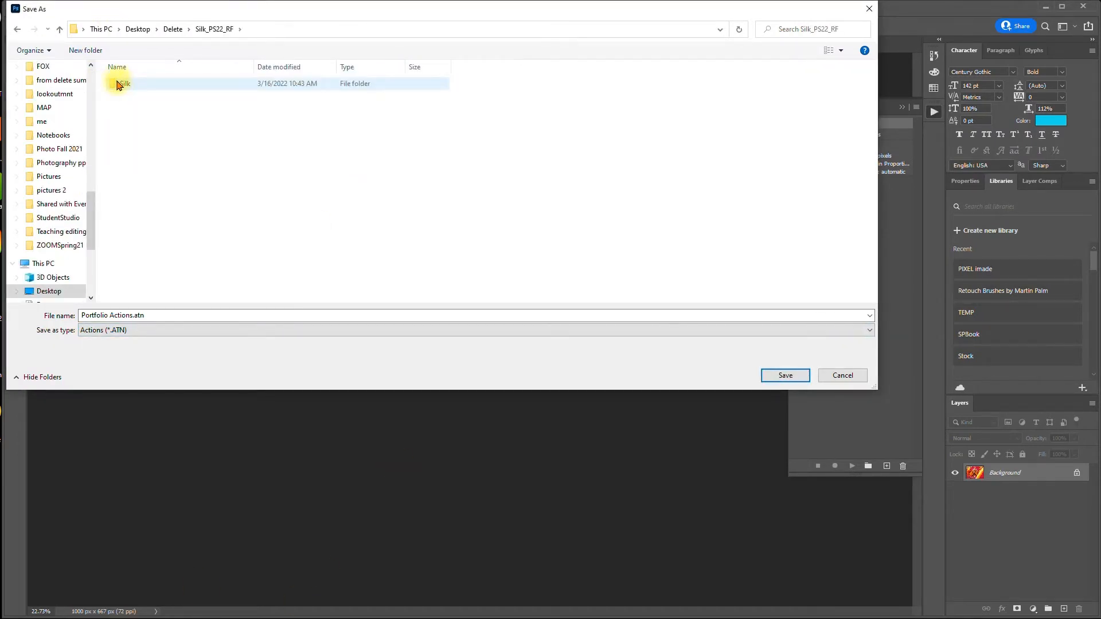
double_click(120, 83)
click(109, 316)
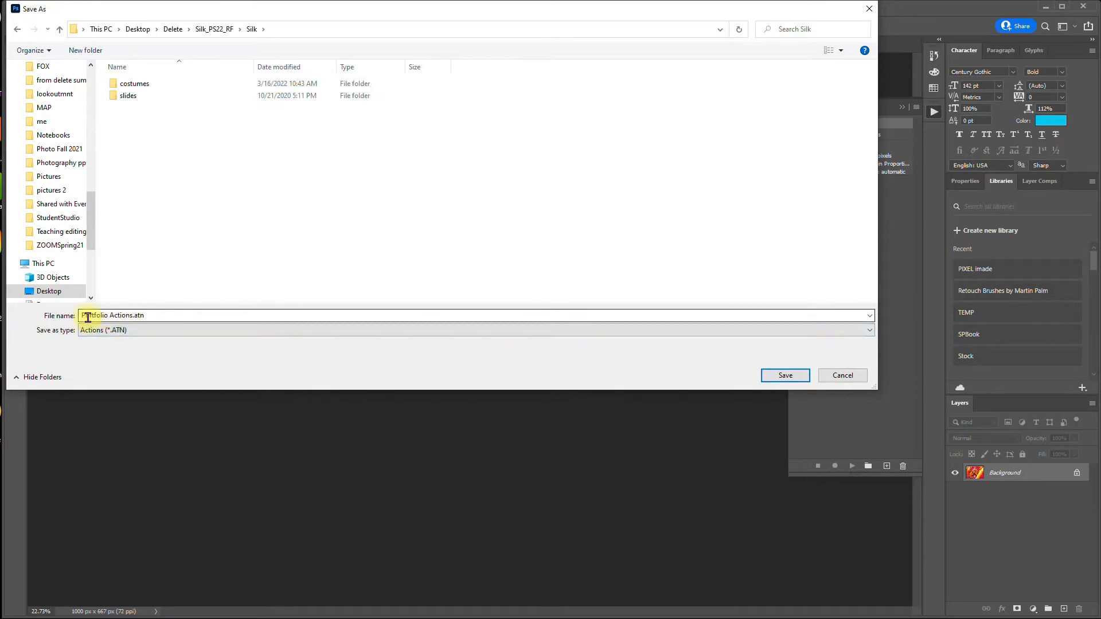
click(783, 374)
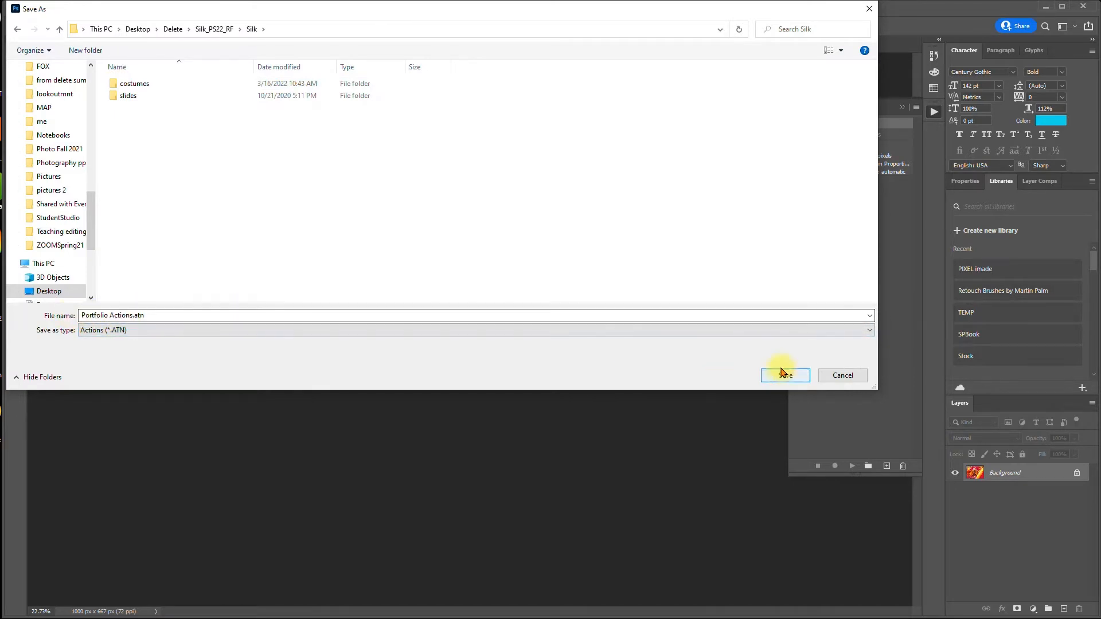
click(785, 376)
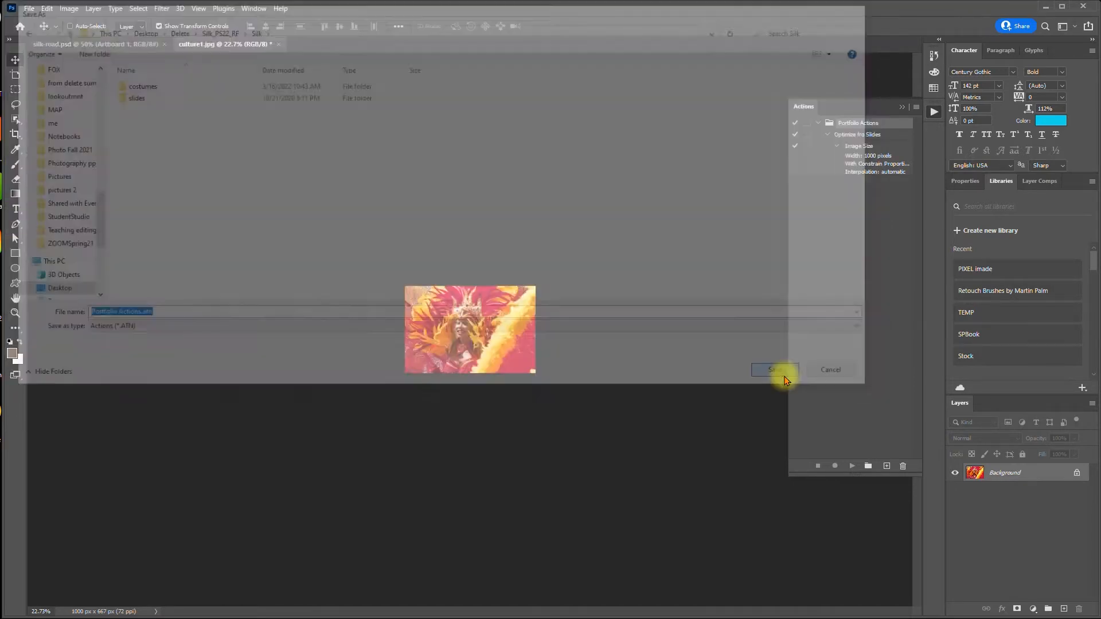
- Close culture1.jpg without saving its changes and view the costumes folder in File Explorer
click(279, 45)
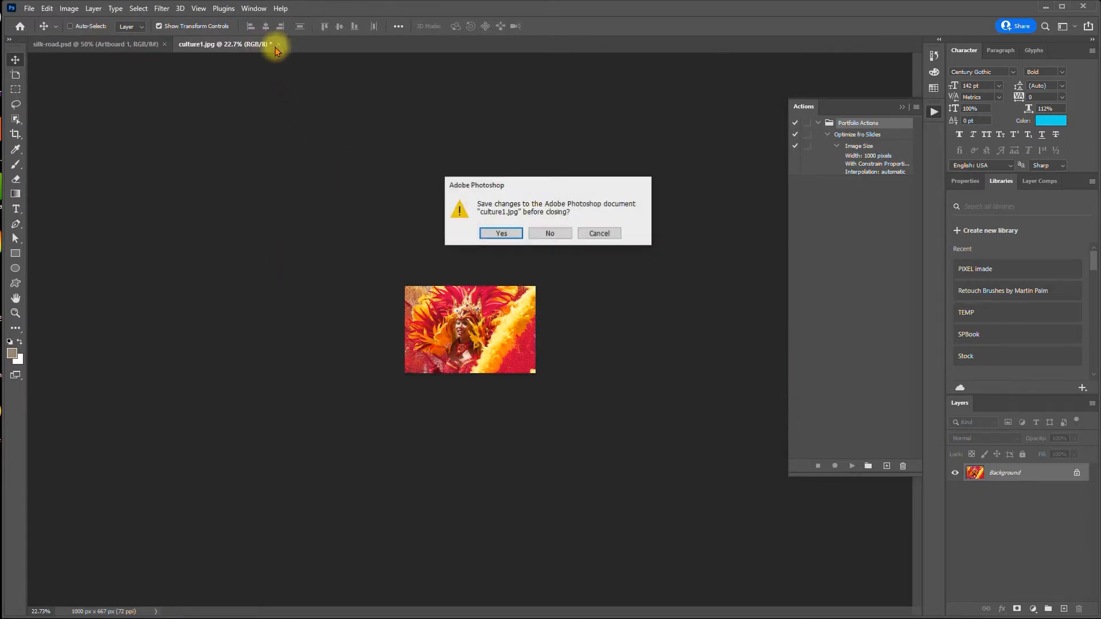
click(552, 233)
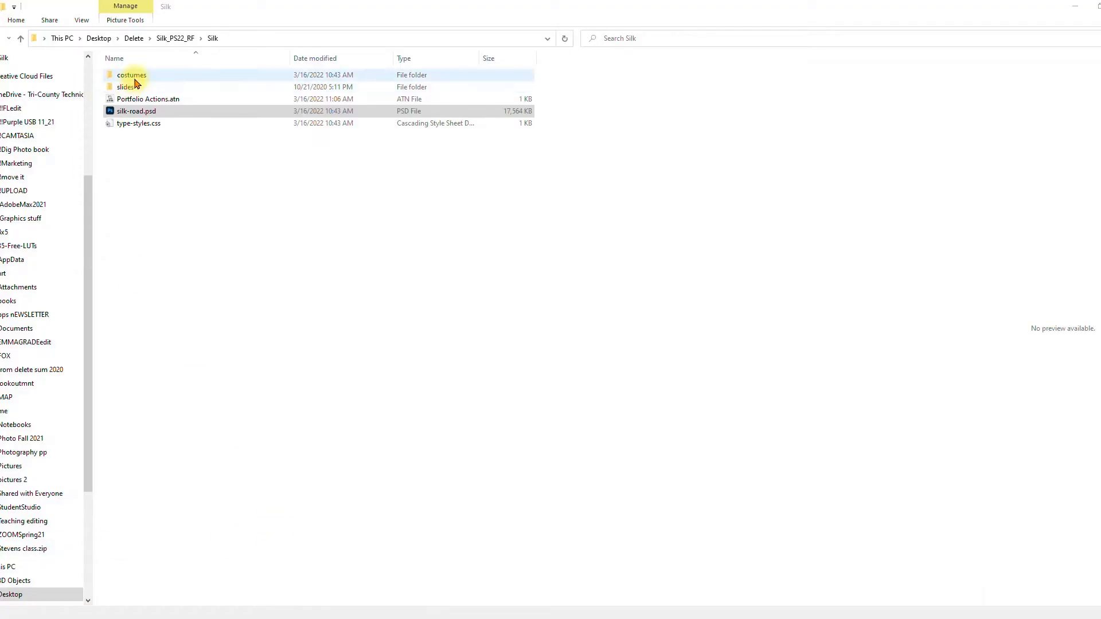
double_click(131, 75)
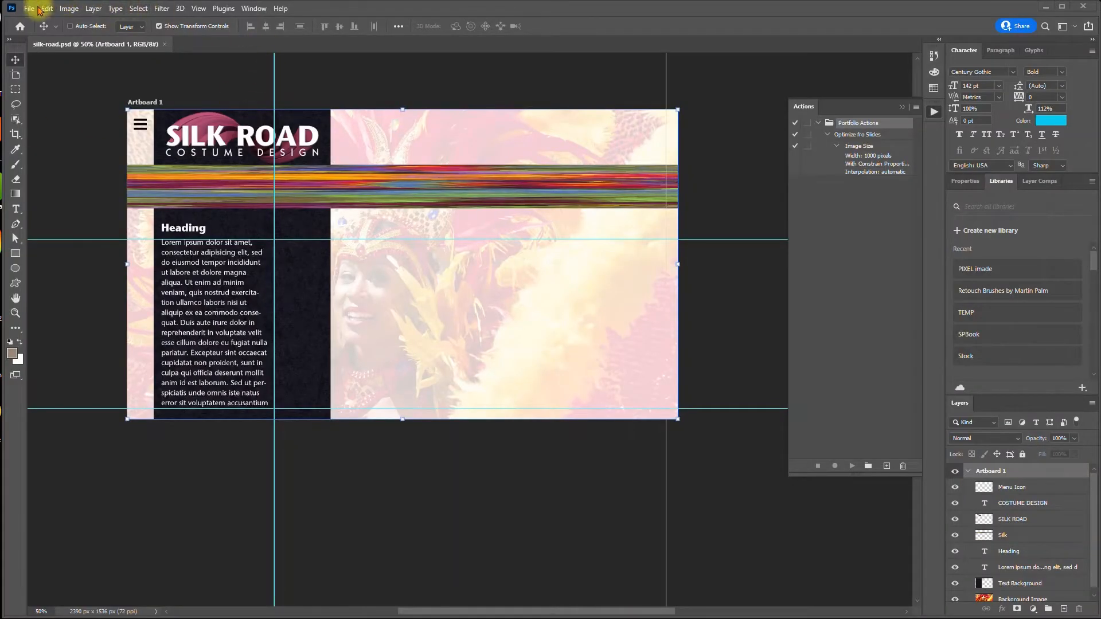
- Start a Batch process that plays the Optimize fro Slides action from the Portfolio Actions set
click(28, 9)
mouse_move(143, 286)
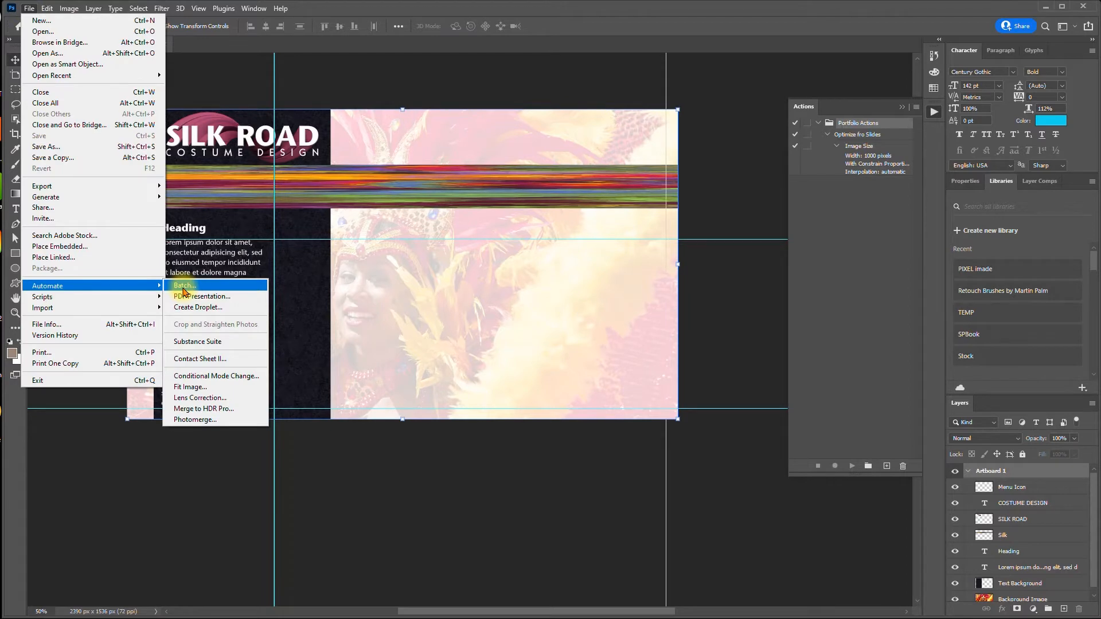
click(183, 289)
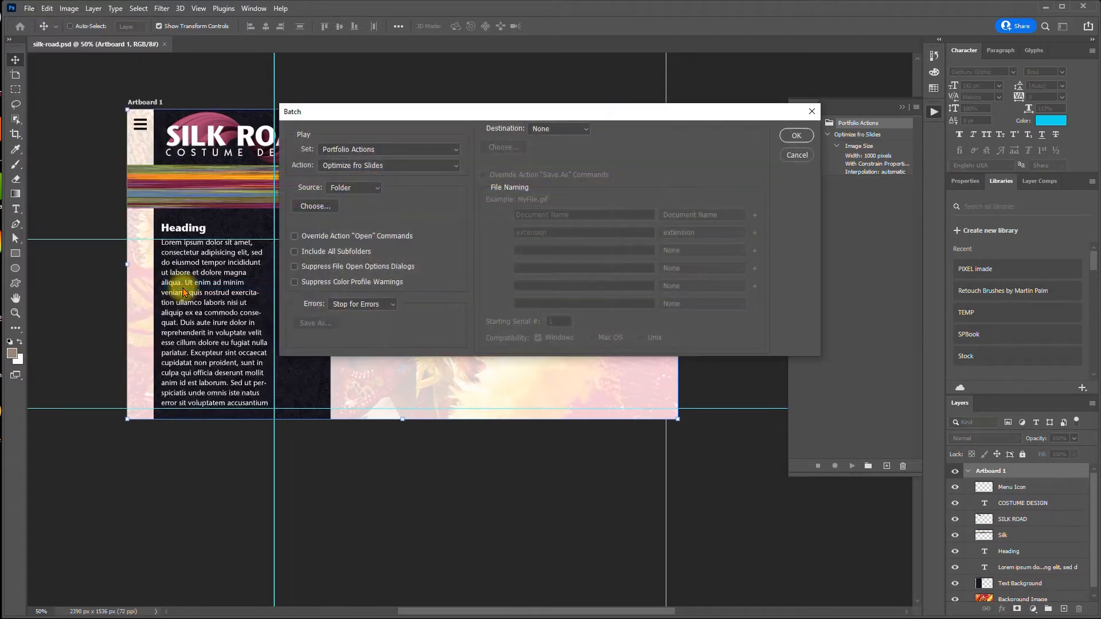
click(393, 151)
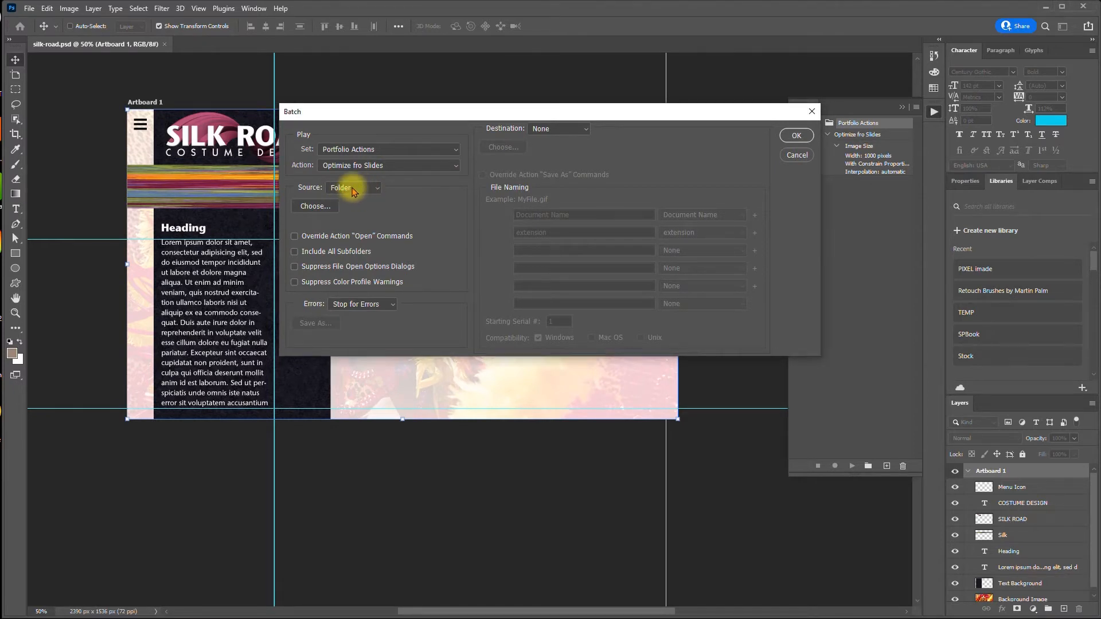
- Choose the costumes folder inside Silk_PS22_RF > Silk as the batch source folder
click(313, 206)
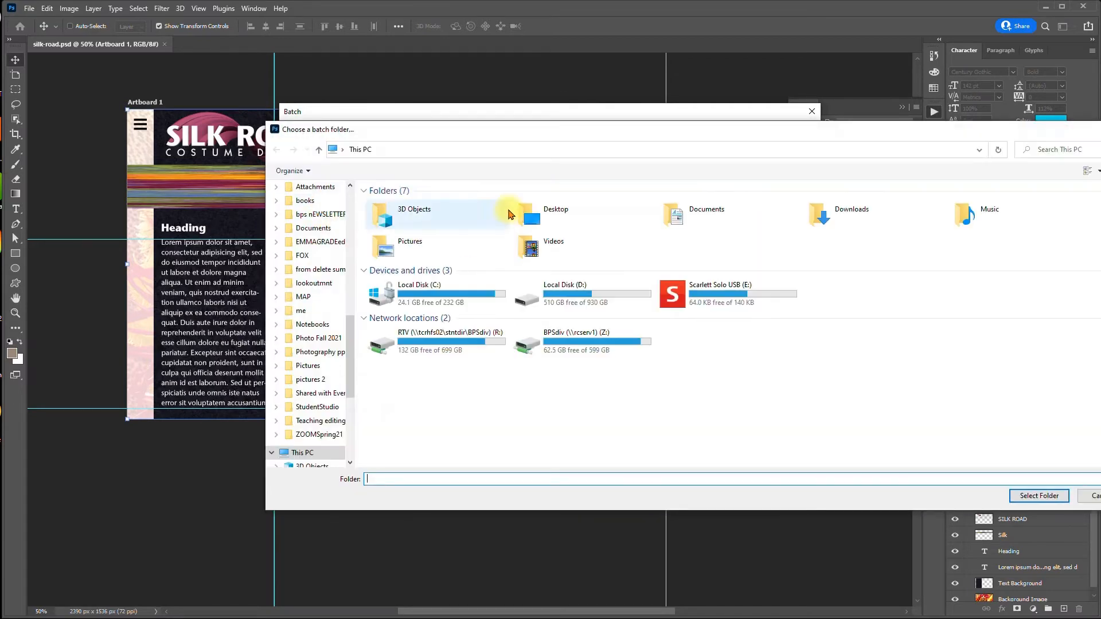
scroll(318, 255, up, 10)
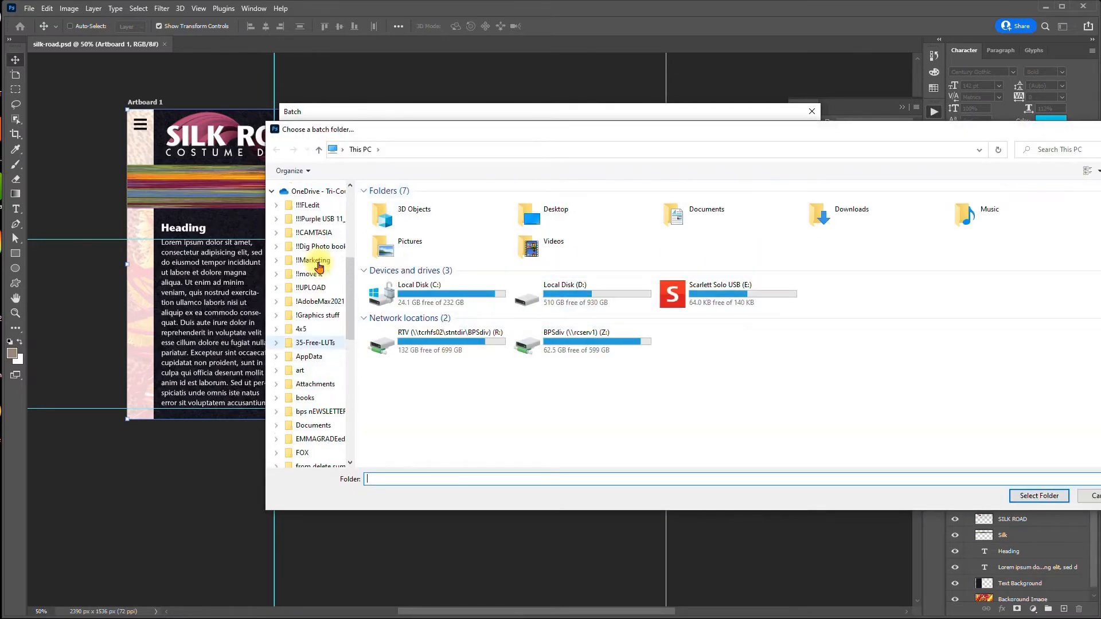
click(314, 239)
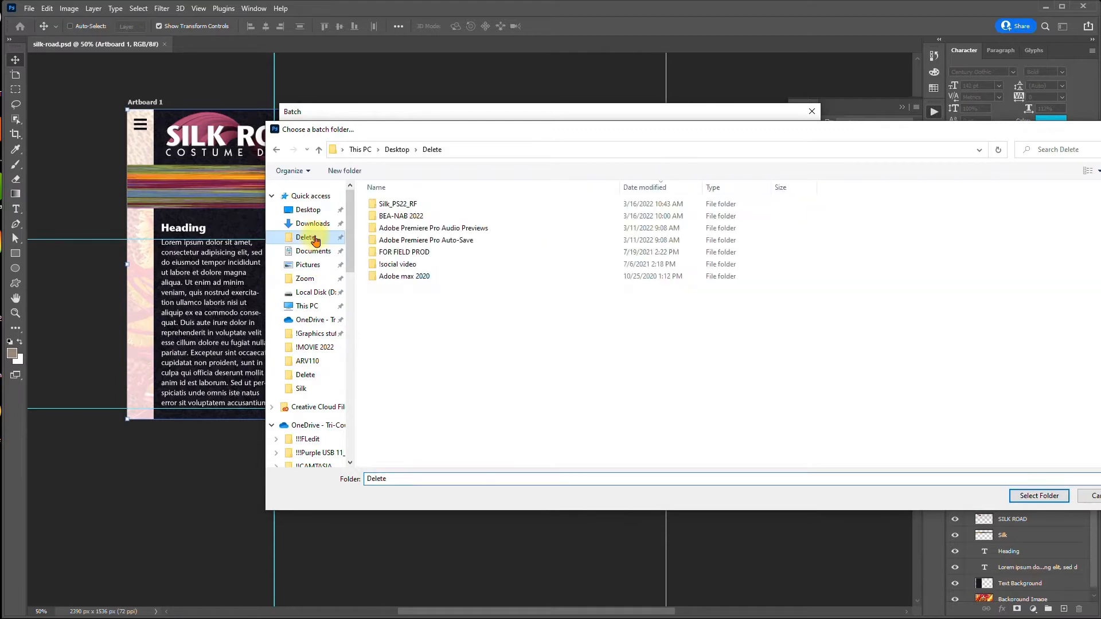
double_click(396, 206)
click(383, 207)
double_click(383, 207)
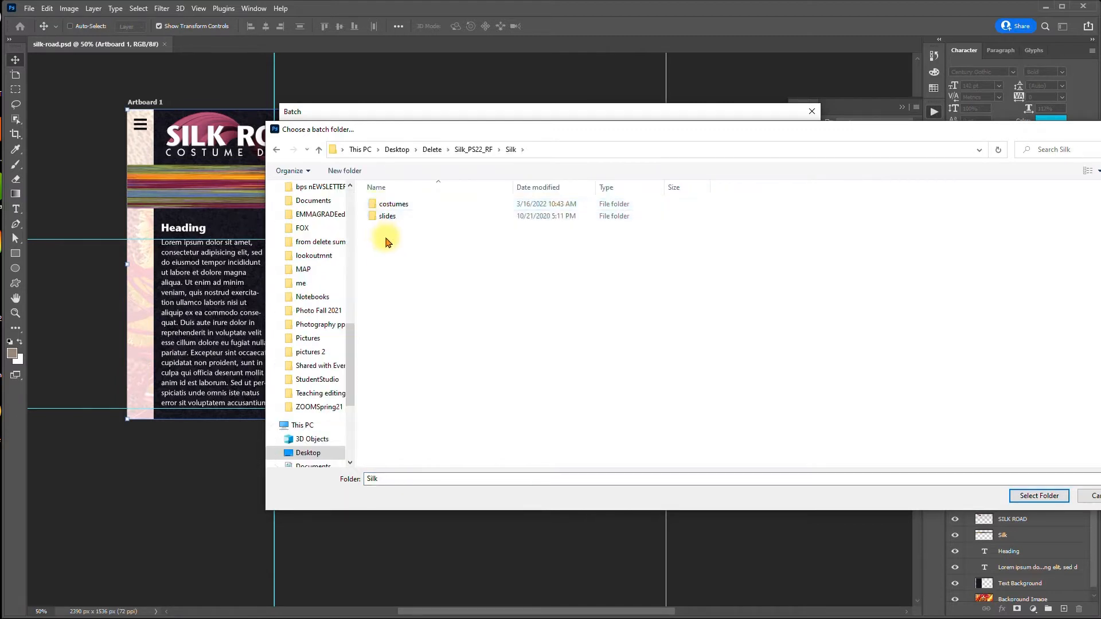
click(385, 204)
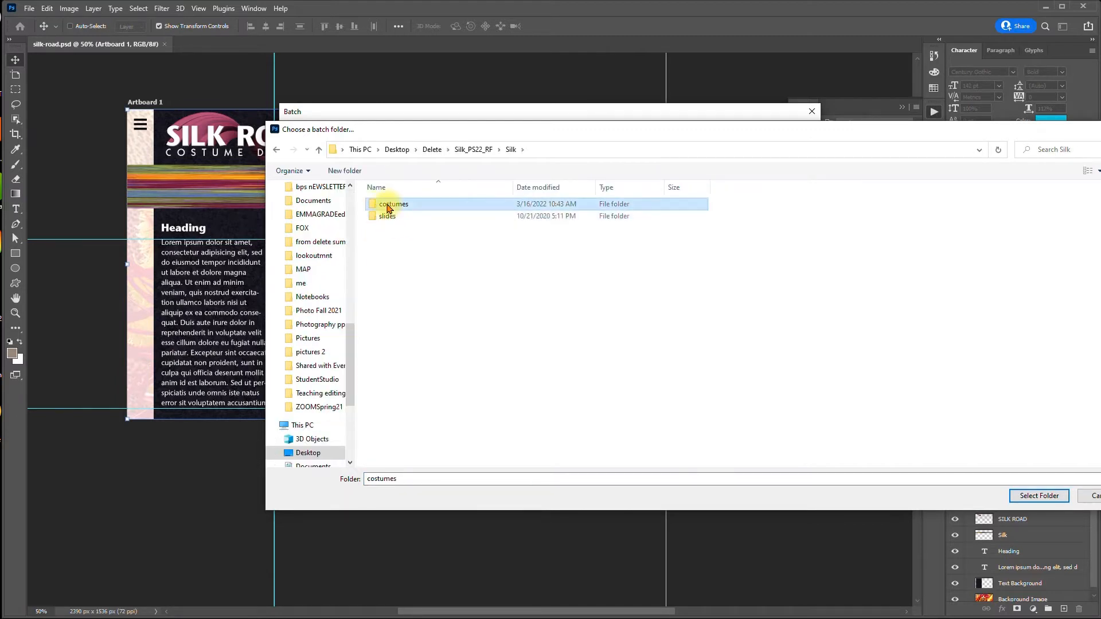
click(1047, 501)
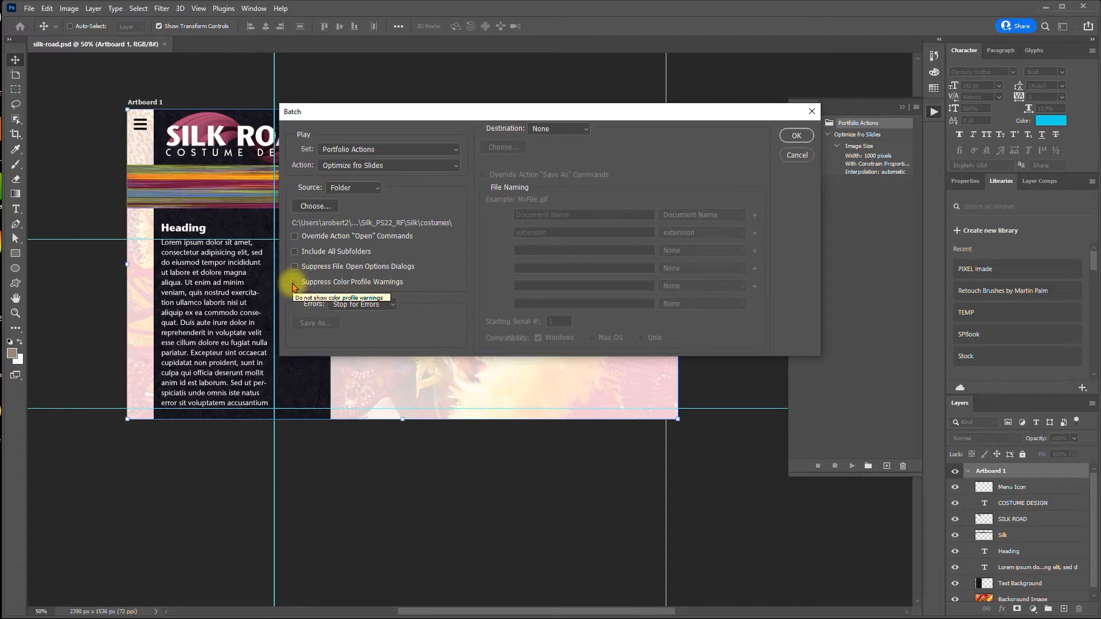
- Suppress color profile warnings and set the batch error handling to Log Errors to File
click(295, 282)
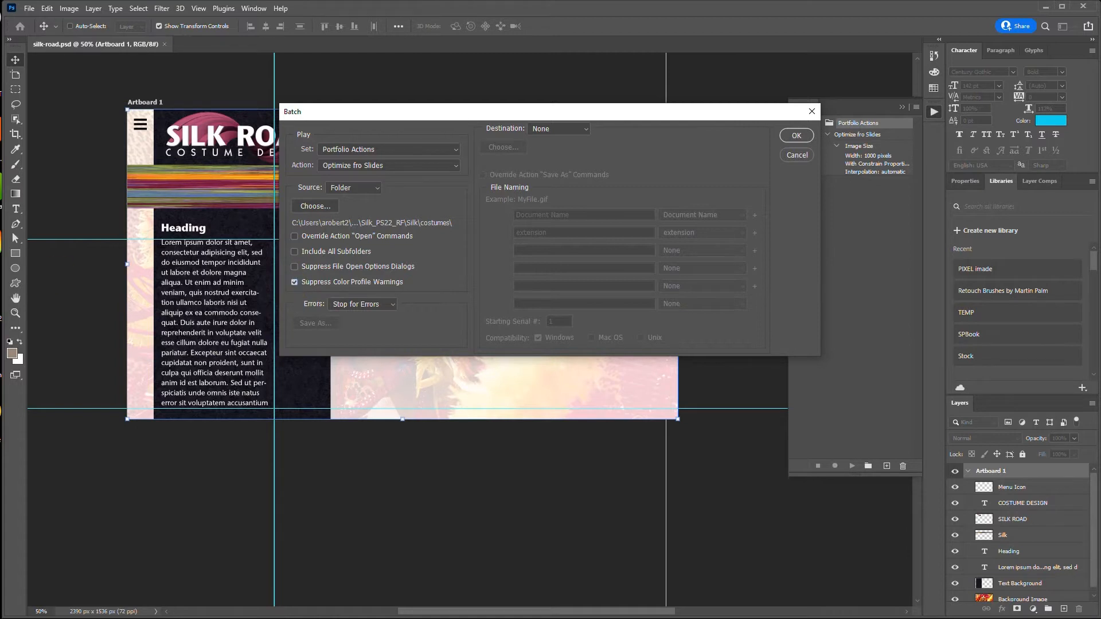
click(396, 345)
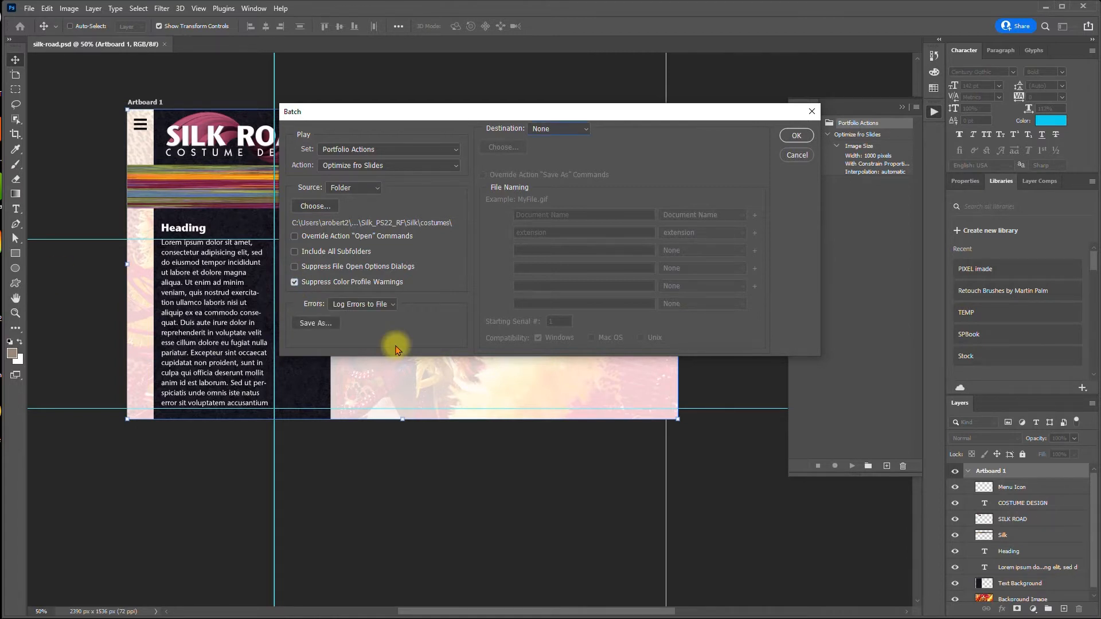
- Set the batch destination to the slides folder inside Silk_PS22_RF > Silk
click(585, 130)
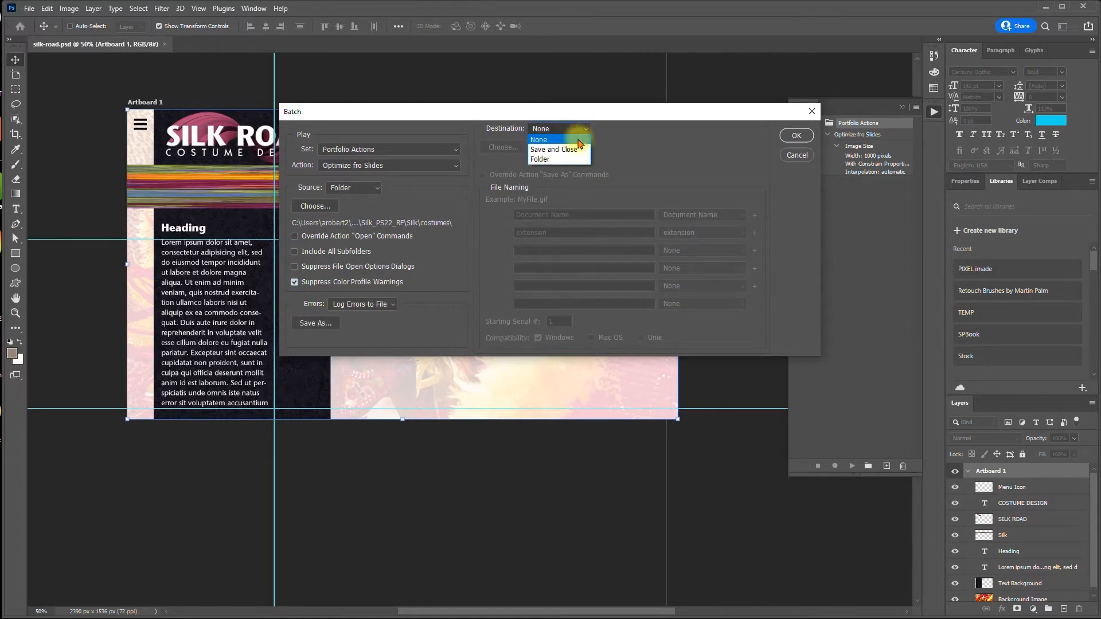
click(568, 159)
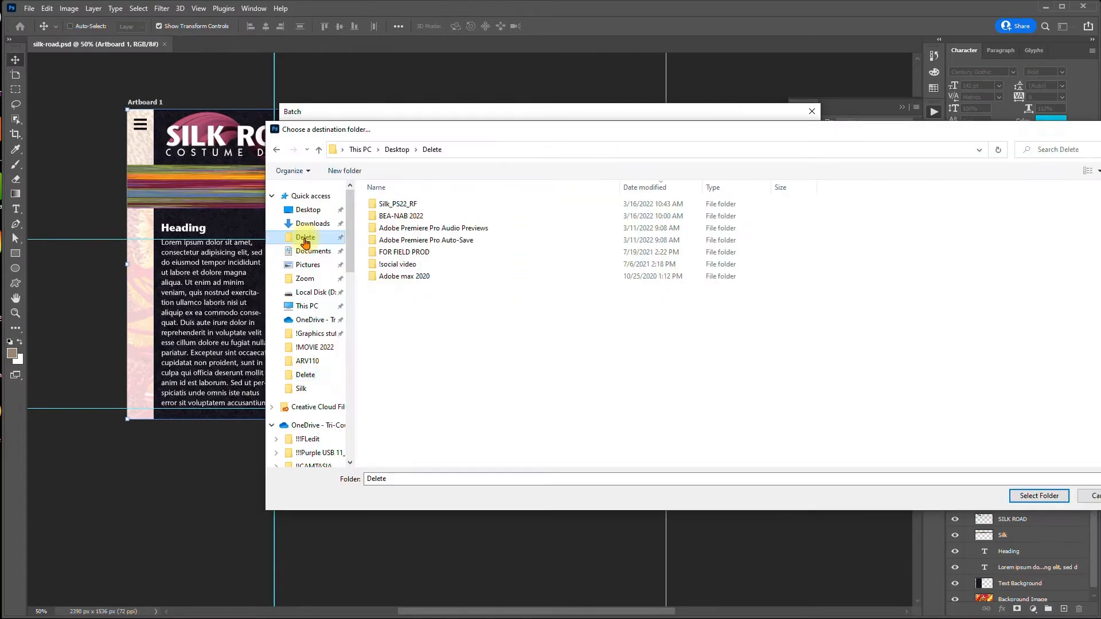
double_click(379, 204)
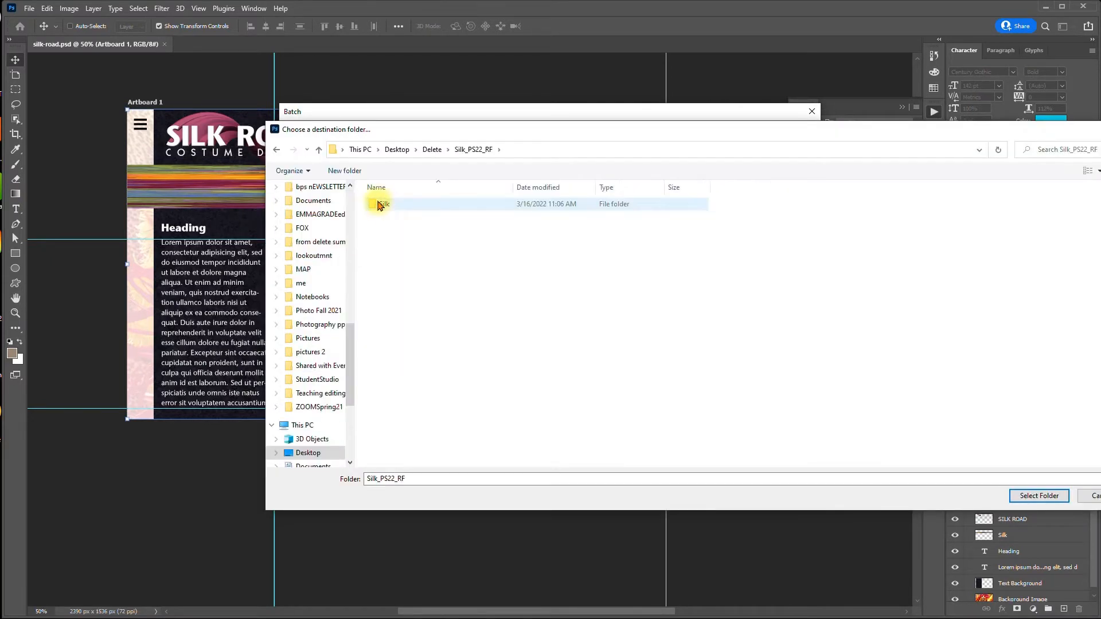
double_click(380, 205)
click(382, 216)
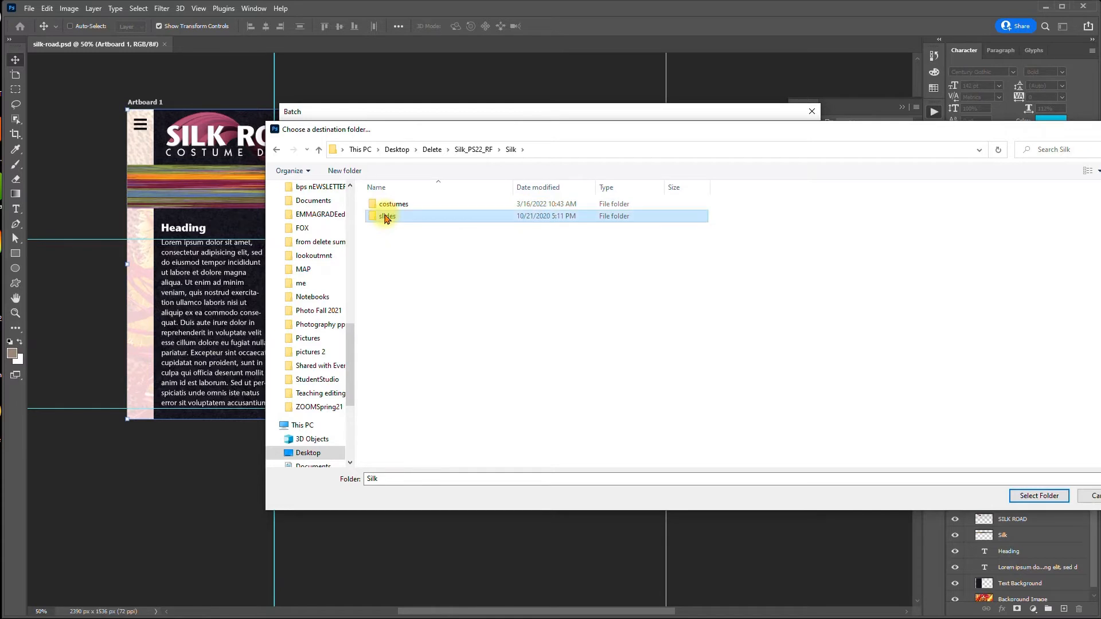
click(1033, 496)
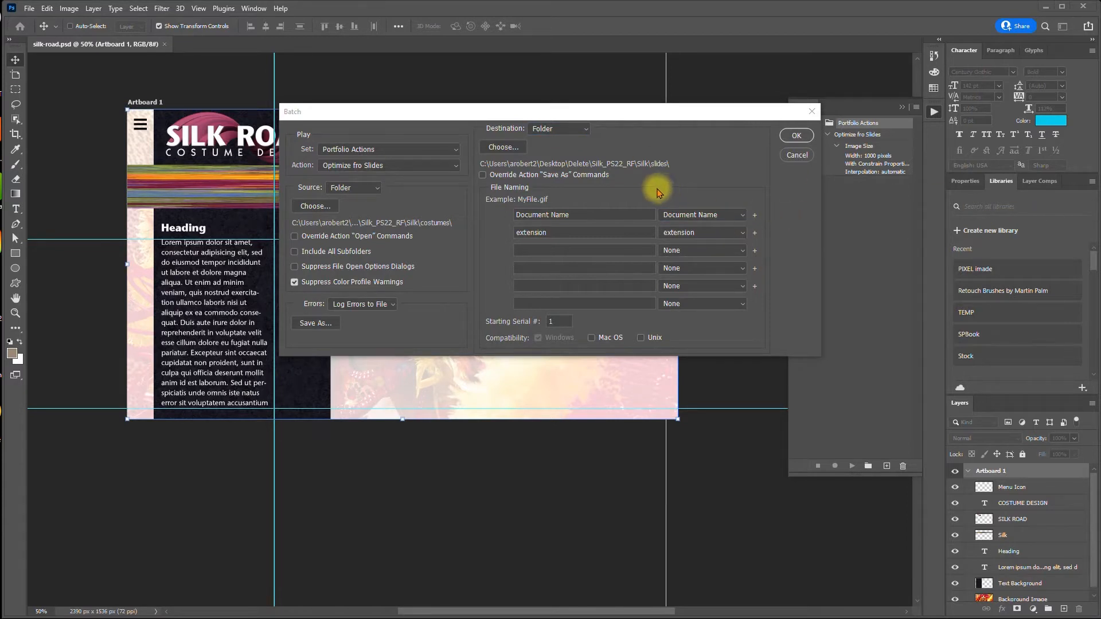
- Compose the batch output file name from the lowercase document name, the text -slide and the lowercase extension
click(743, 216)
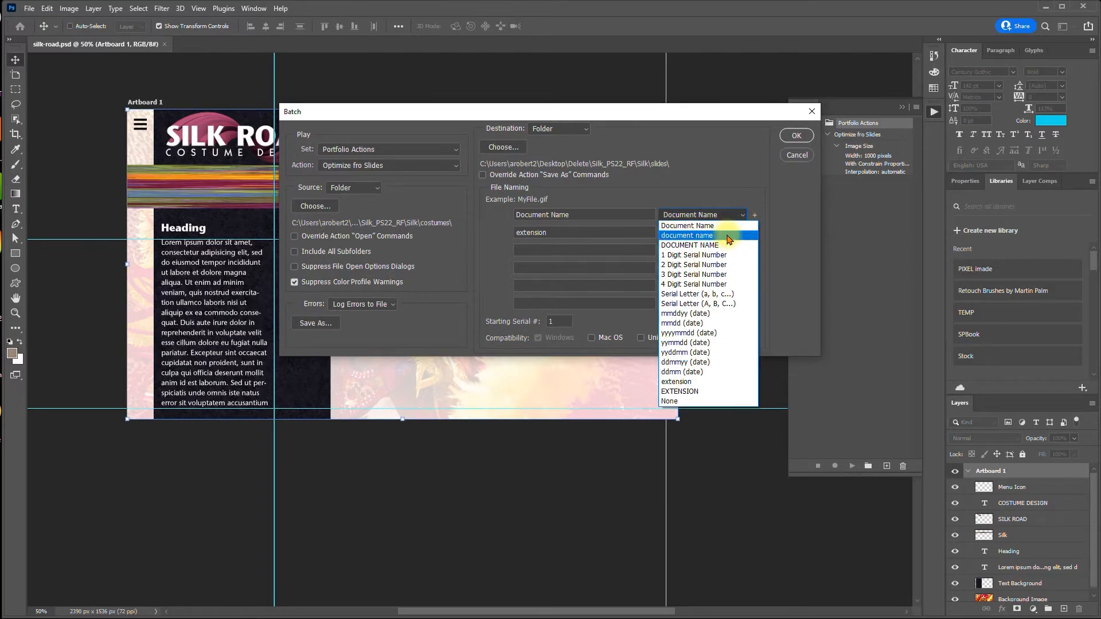
click(730, 235)
double_click(560, 233)
text(-slide)
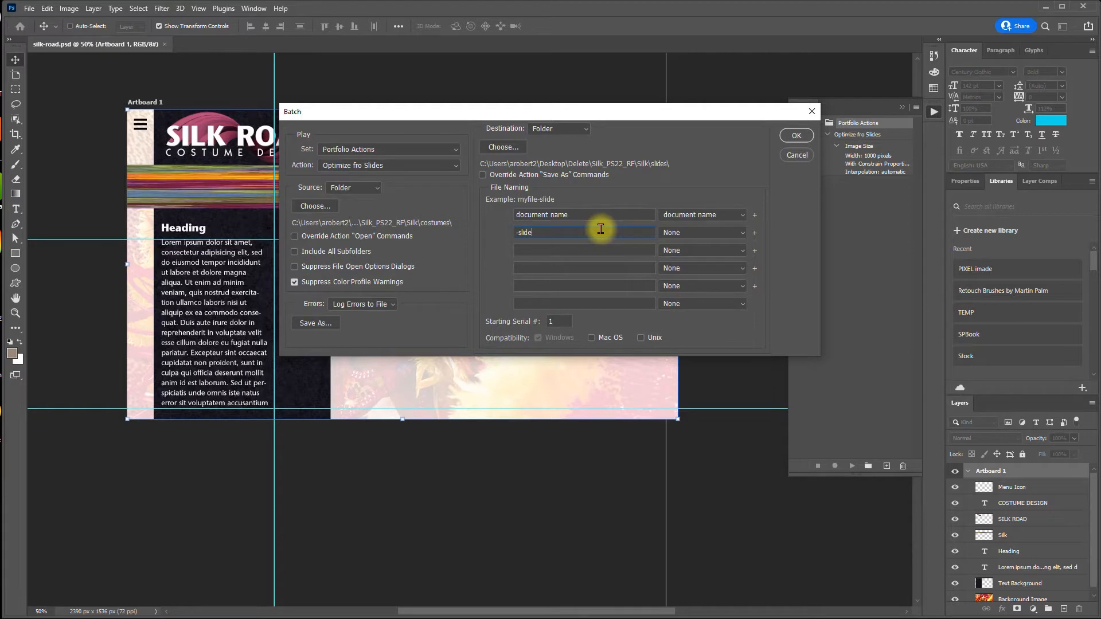
click(708, 251)
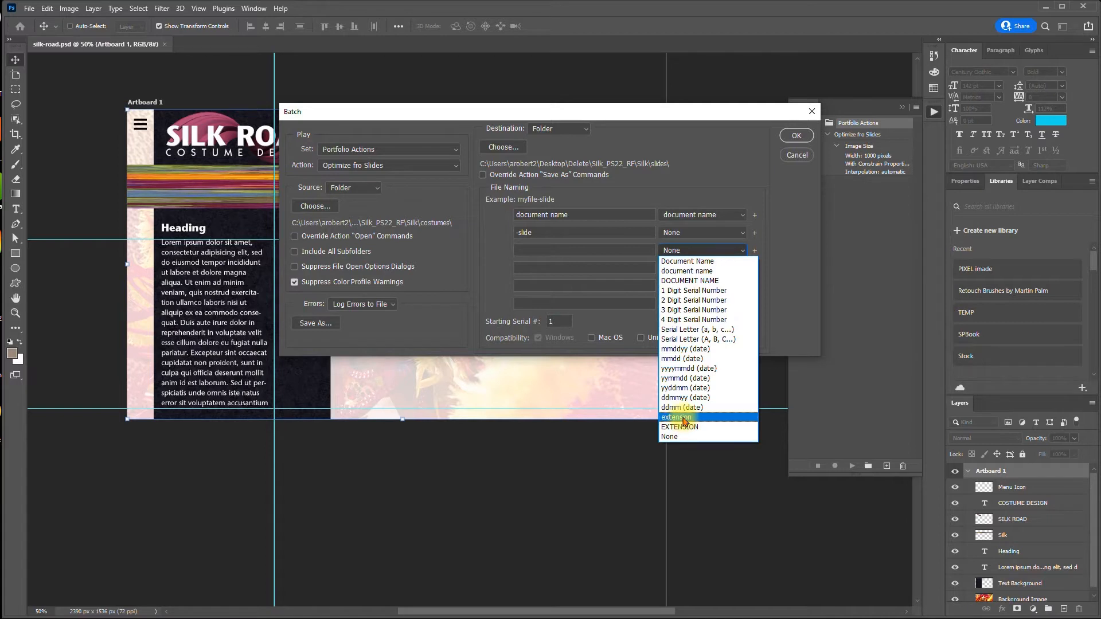
click(684, 418)
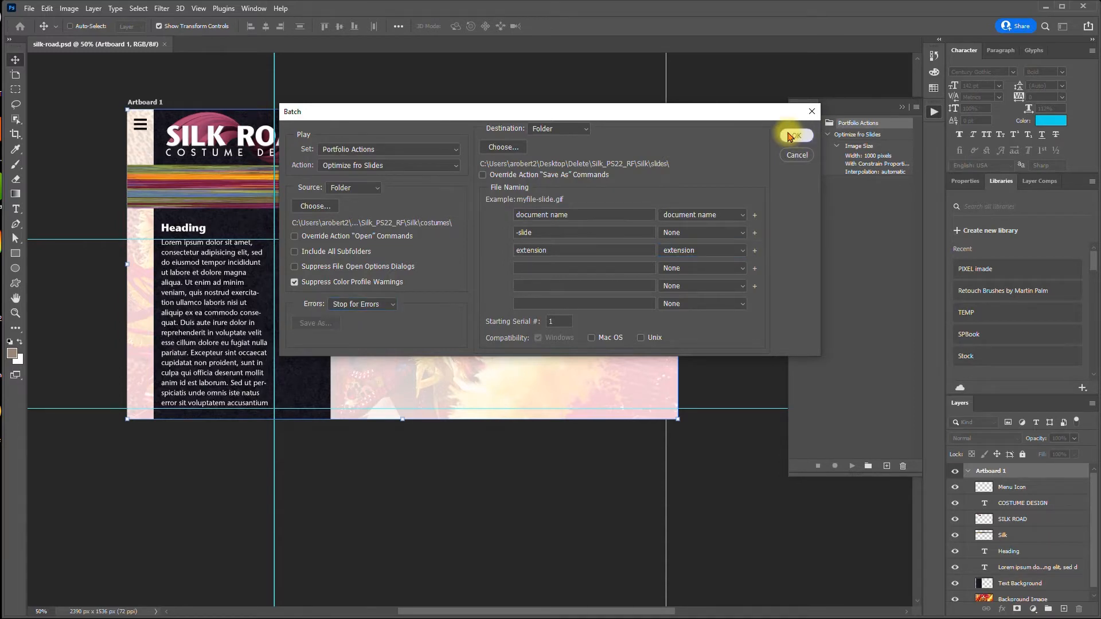
- Run the batch, then check the slides folder and return to the Silk folder in File Explorer
click(798, 136)
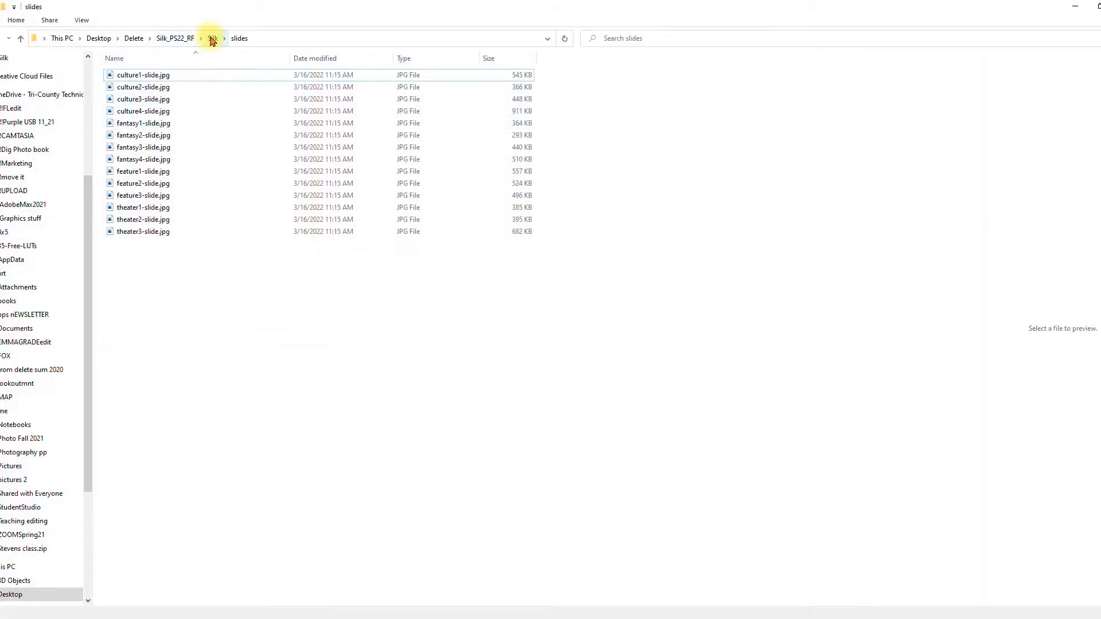
click(212, 38)
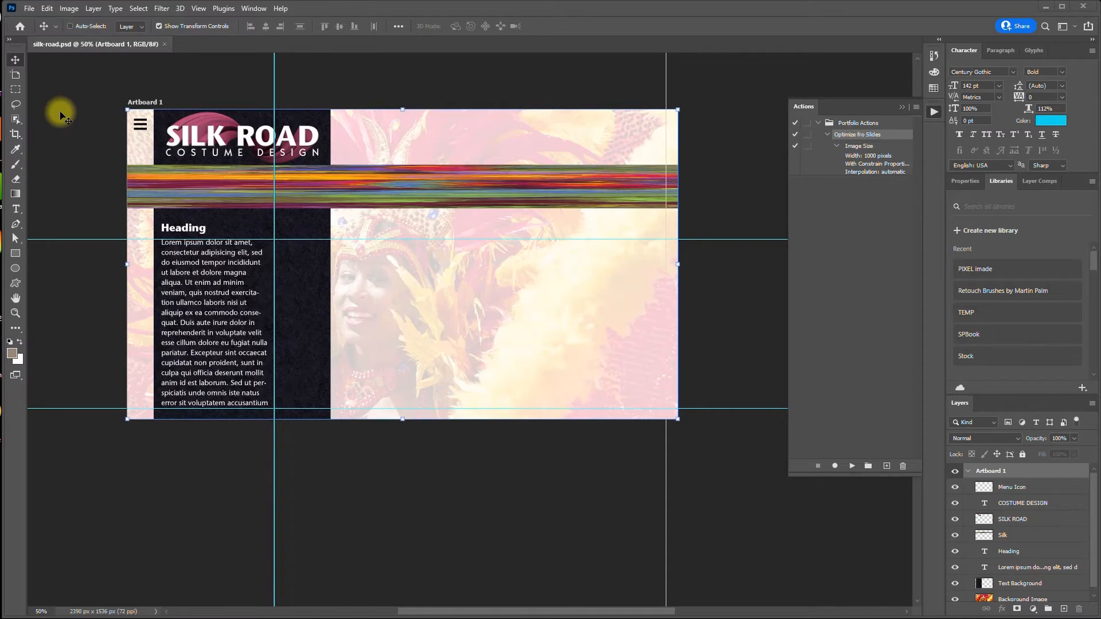
- Show the rulers in silk-road.psd and check their measurement unit
click(198, 9)
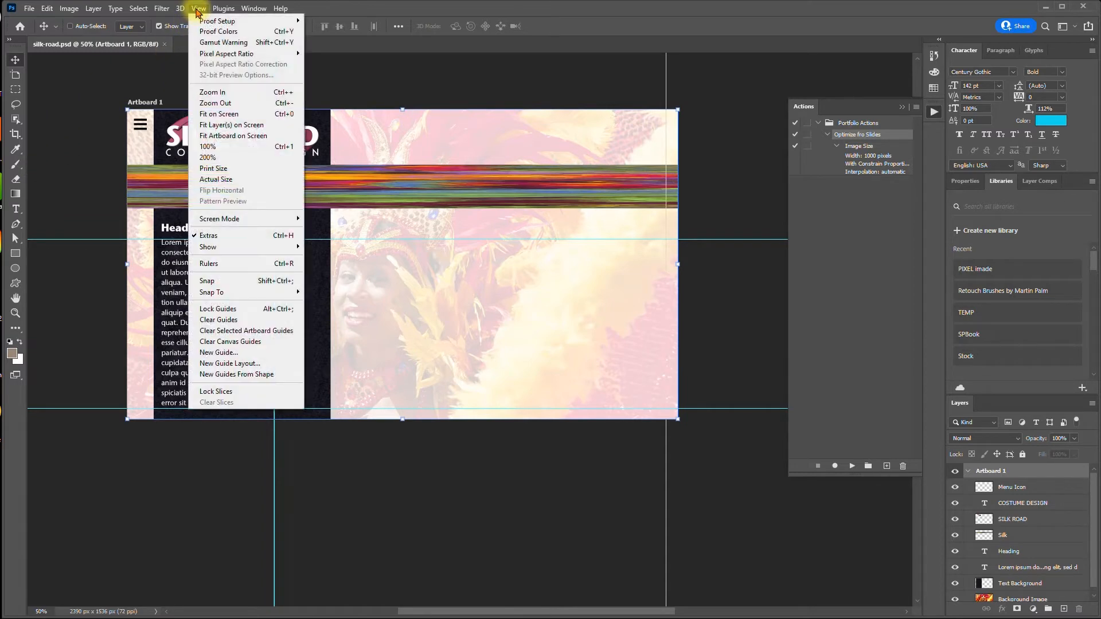
click(210, 265)
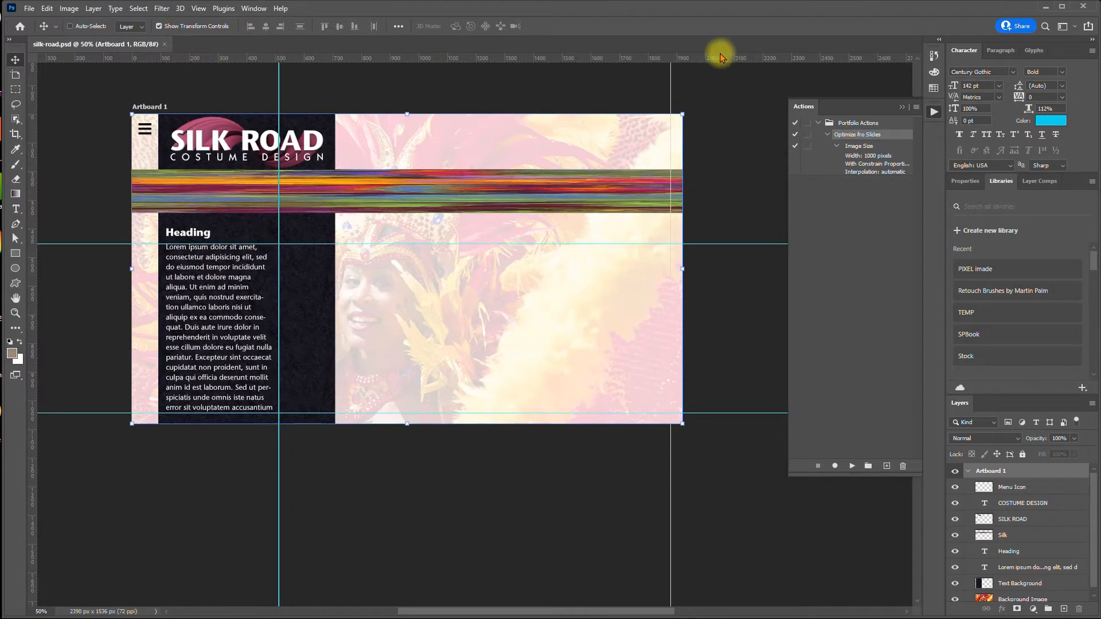
right_click(356, 57)
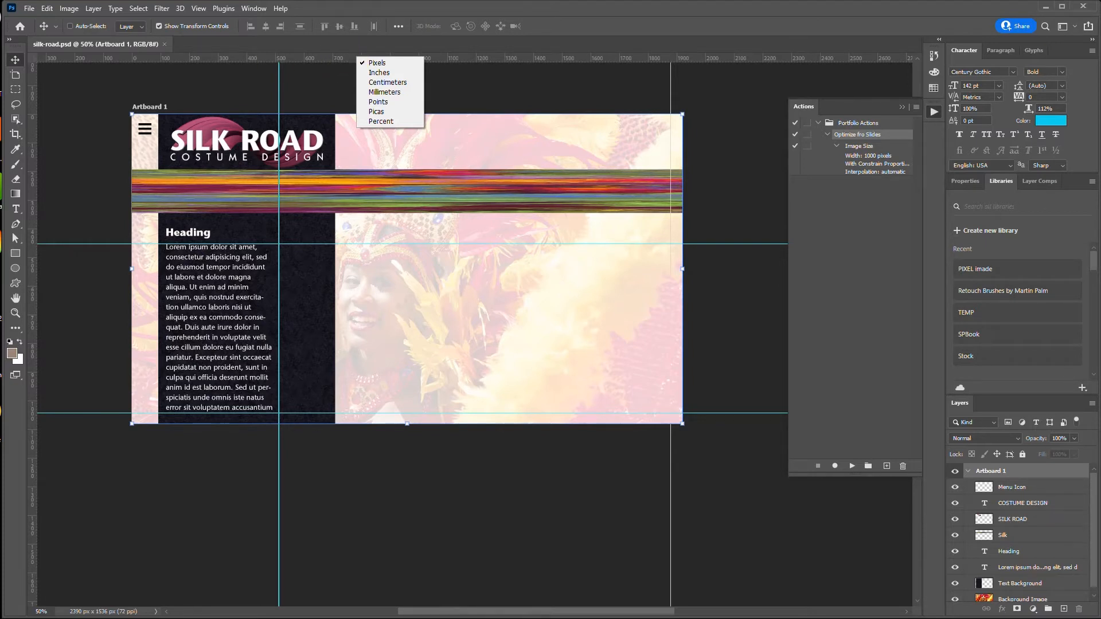
right_click(33, 193)
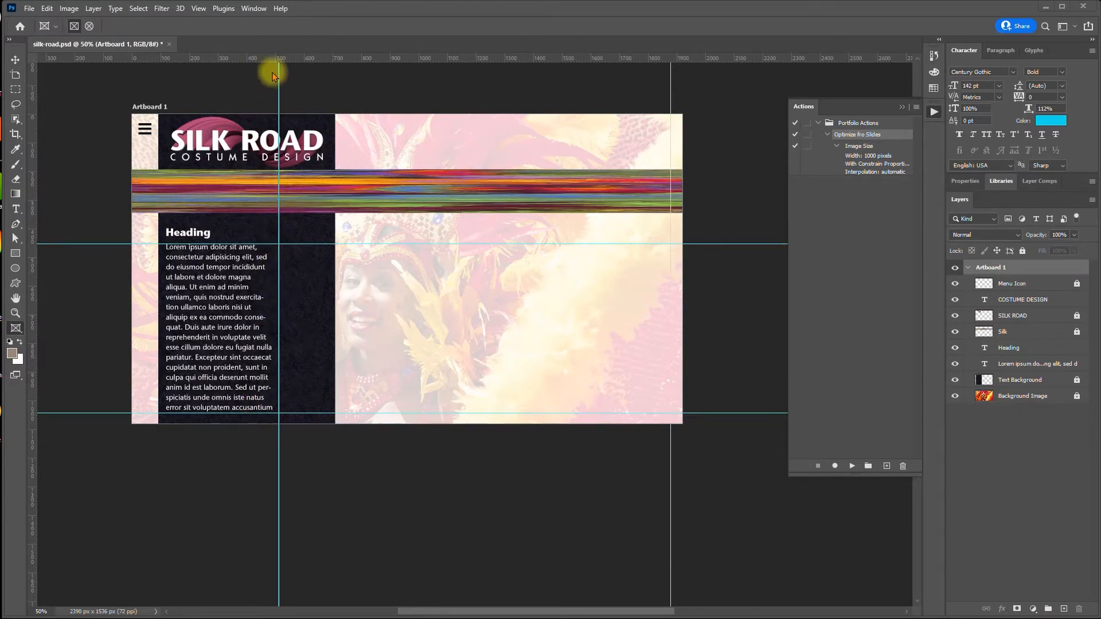
- Check that guides are set to display and lock them in place
click(198, 8)
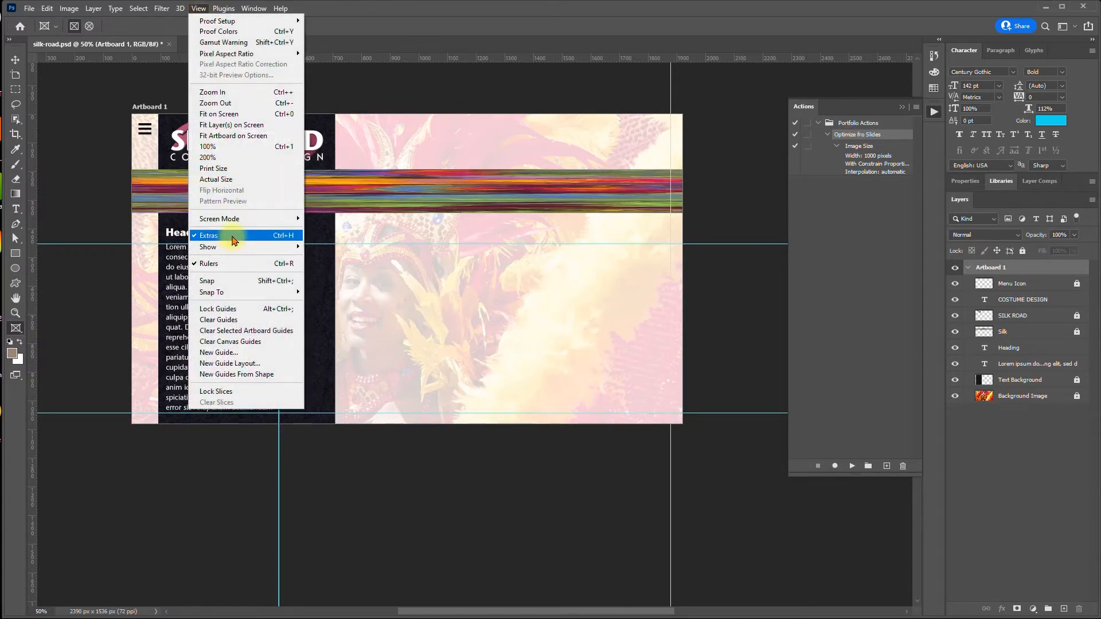
mouse_move(231, 252)
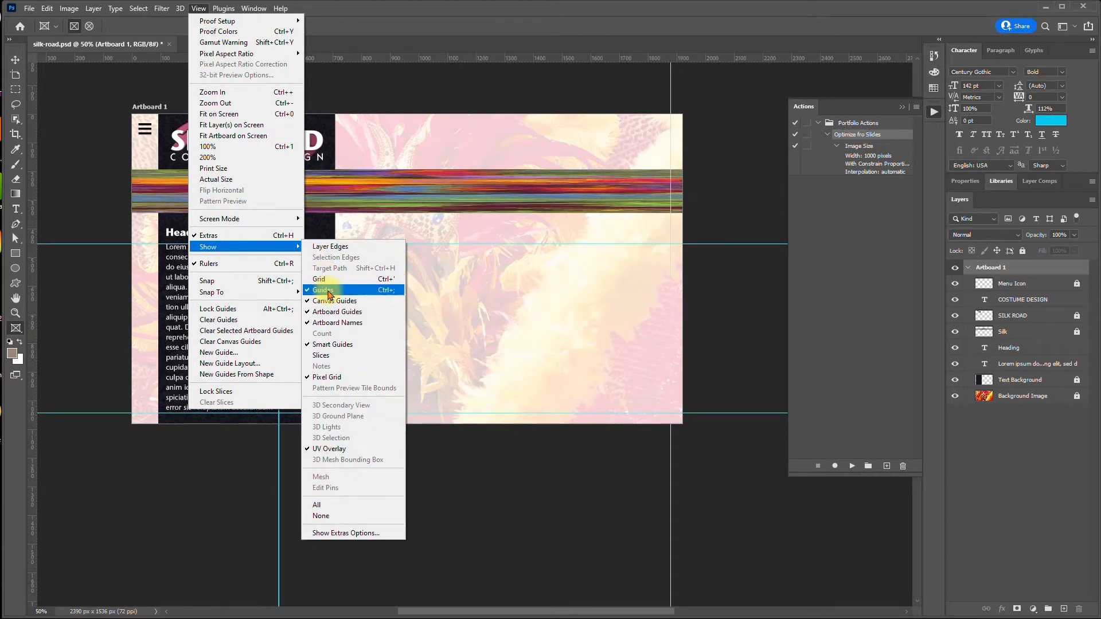
key(ctrl+alt+semicolon)
key(alt+v)
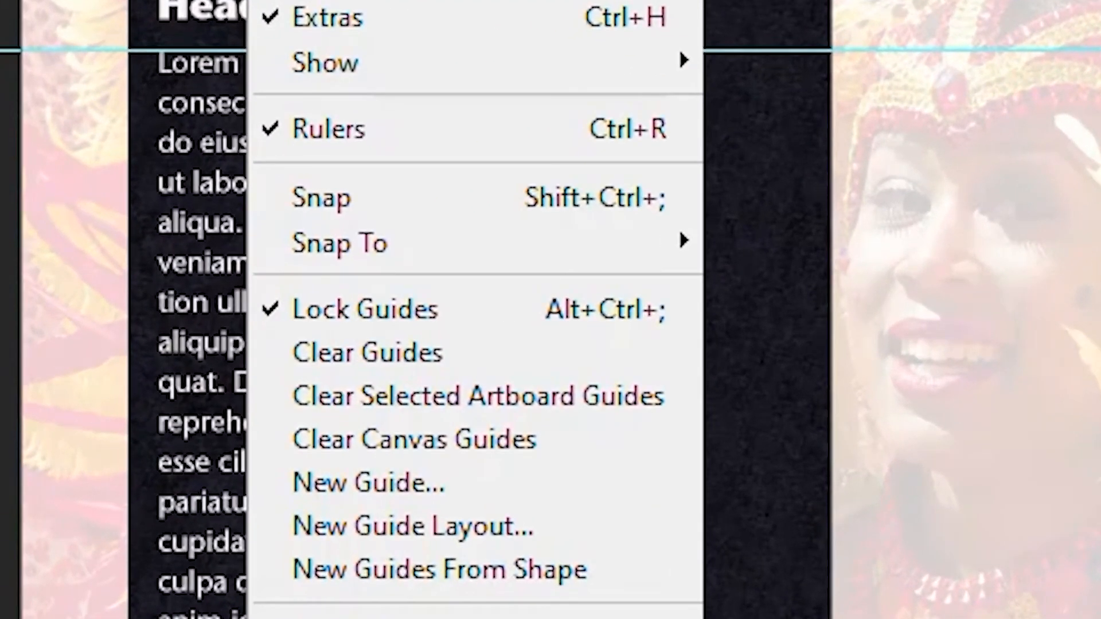
drag(21, 0, 619, 618)
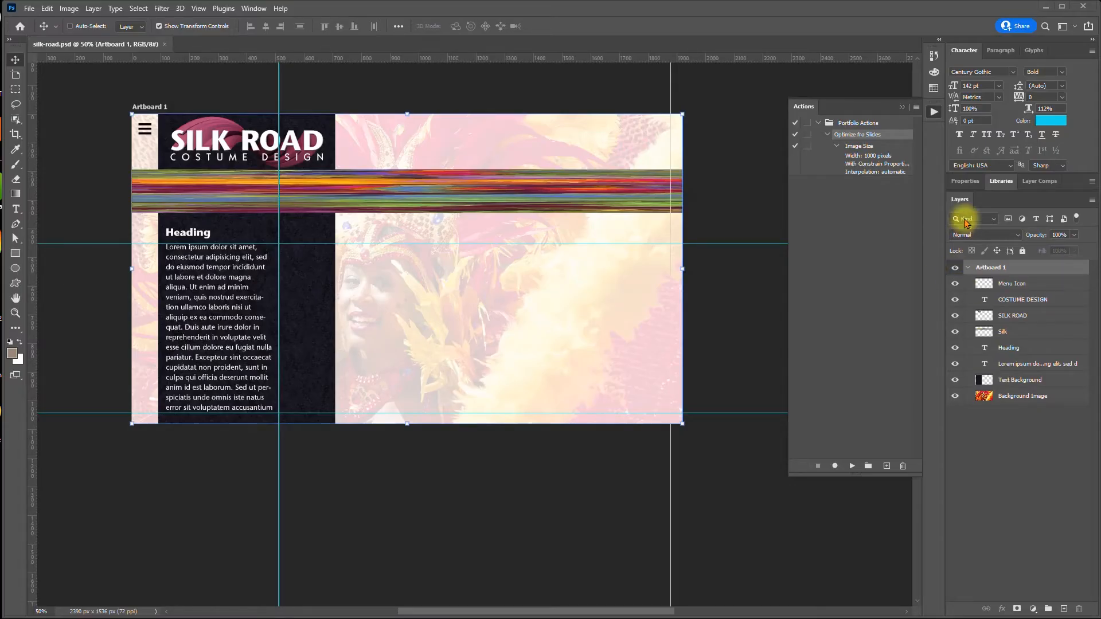
- Lock the Menu Icon, SILK ROAD, Silk, Text Background and Background Image layers completely
click(1016, 283)
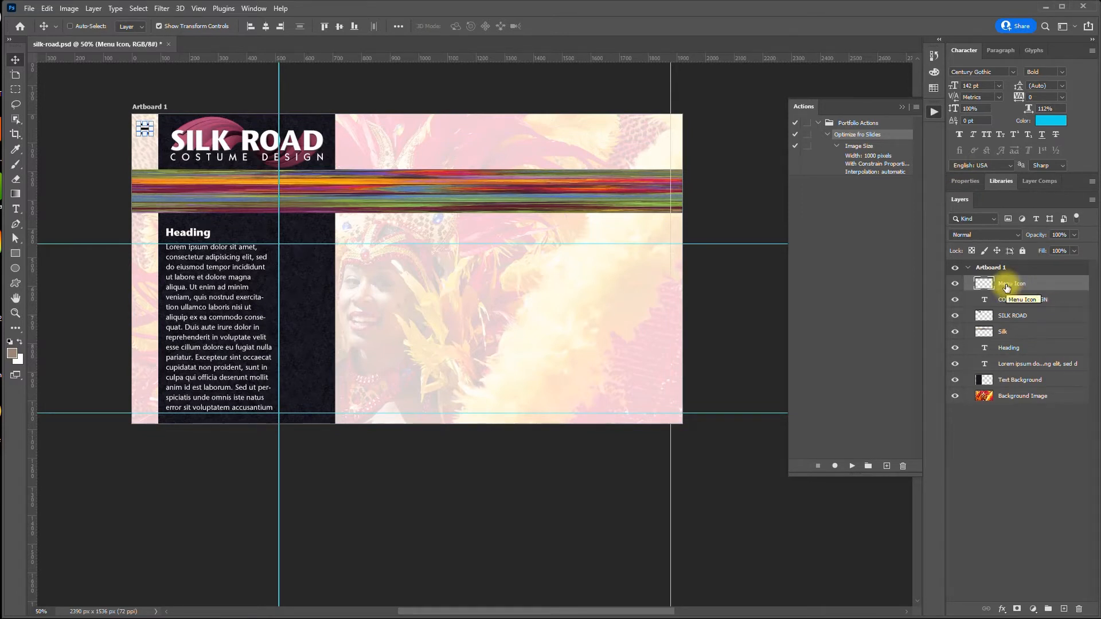
ctrl+click(1013, 317)
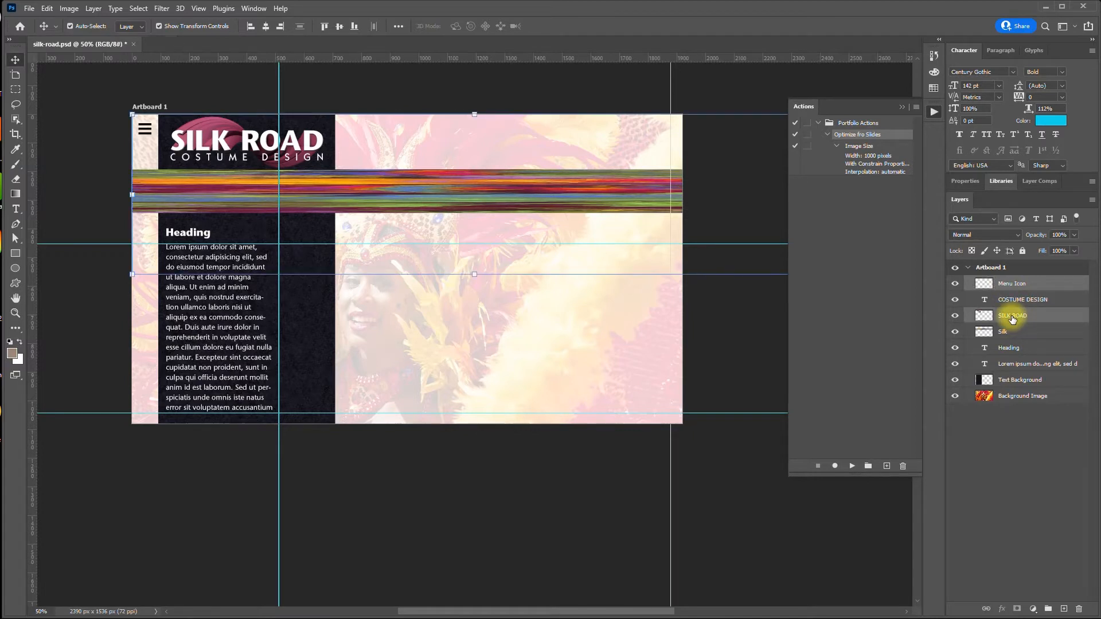
ctrl+click(1012, 333)
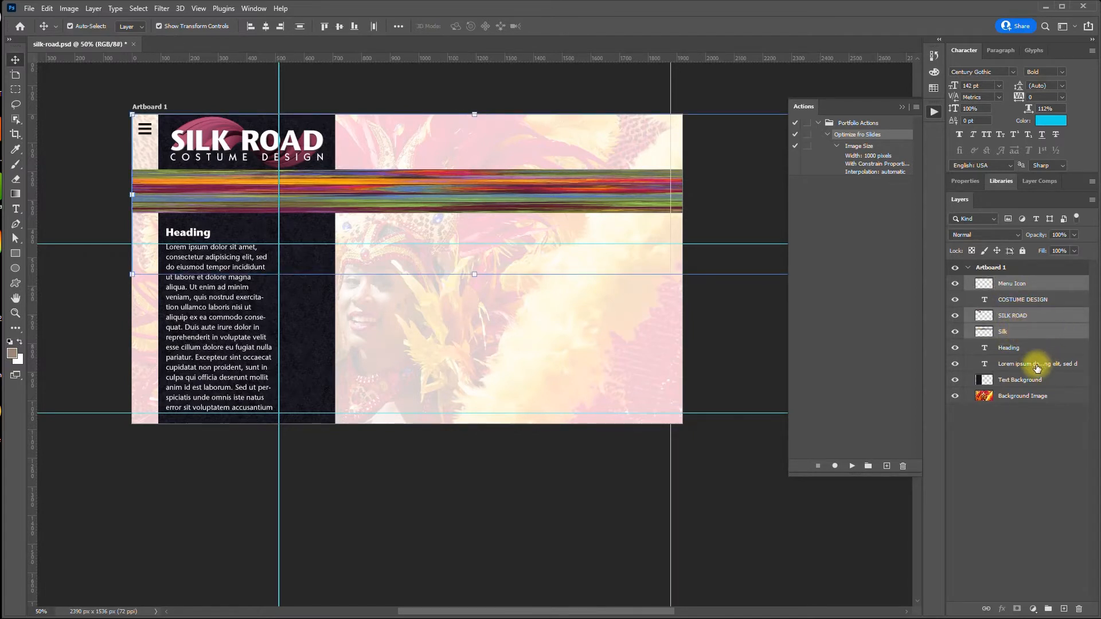
ctrl+click(1026, 381)
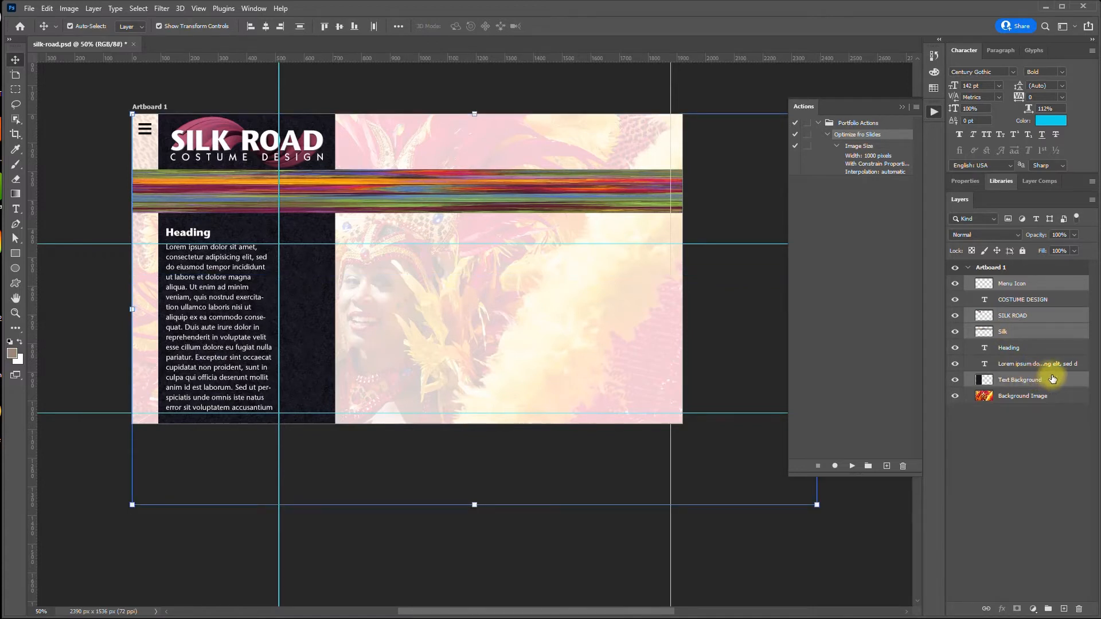
ctrl+click(1026, 399)
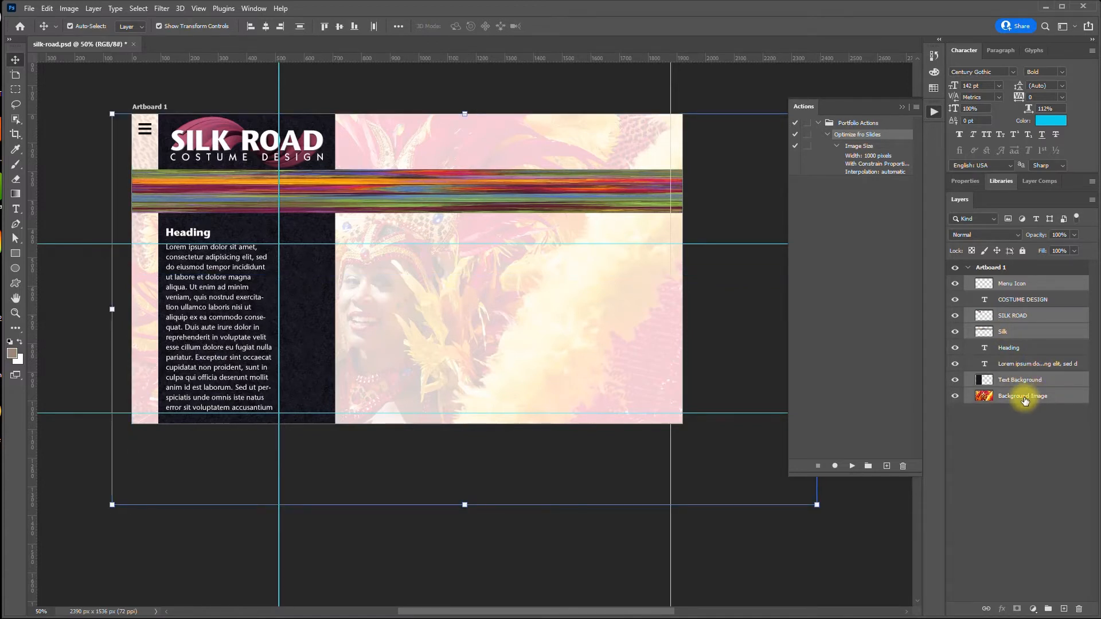
click(1022, 251)
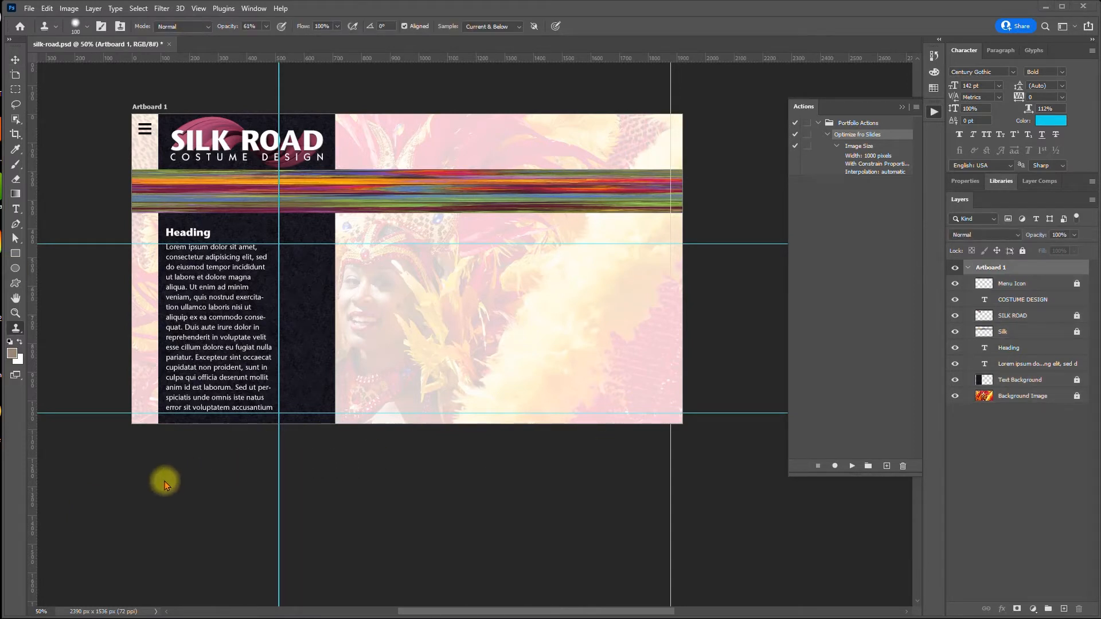
- Draw a rectangular frame with the Frame tool to fill the area between the four guides, aligning its edges to them
click(16, 60)
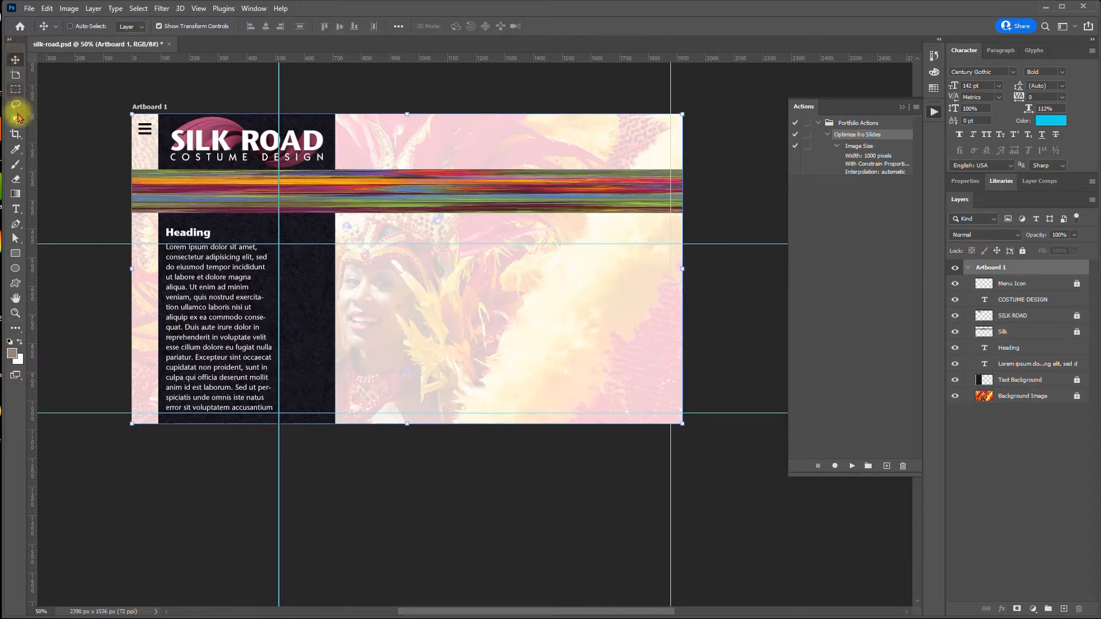
click(15, 332)
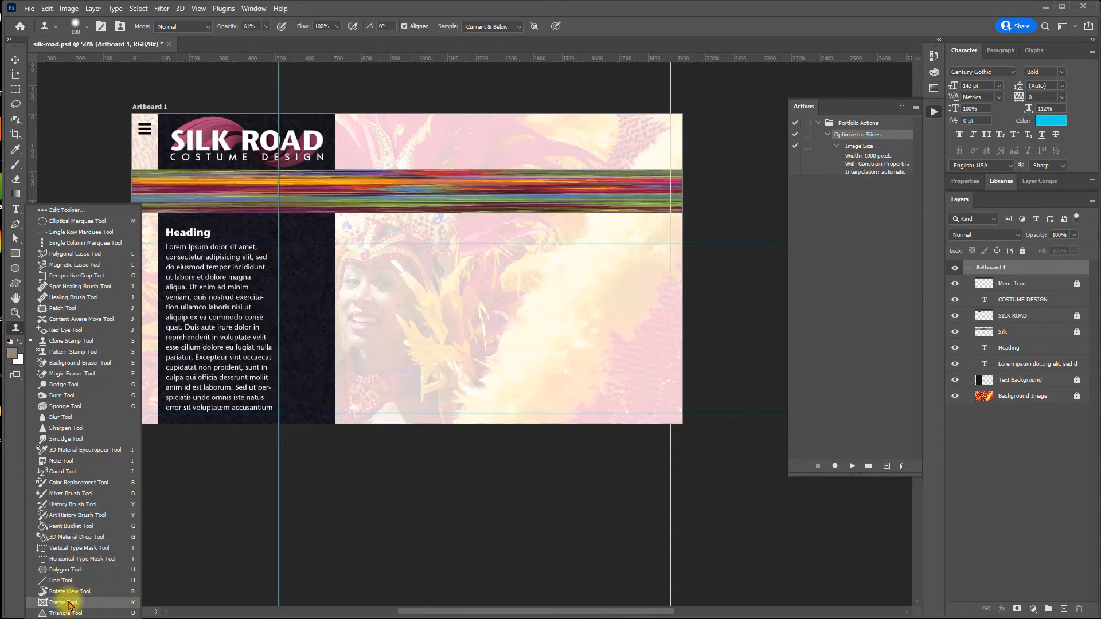
click(64, 603)
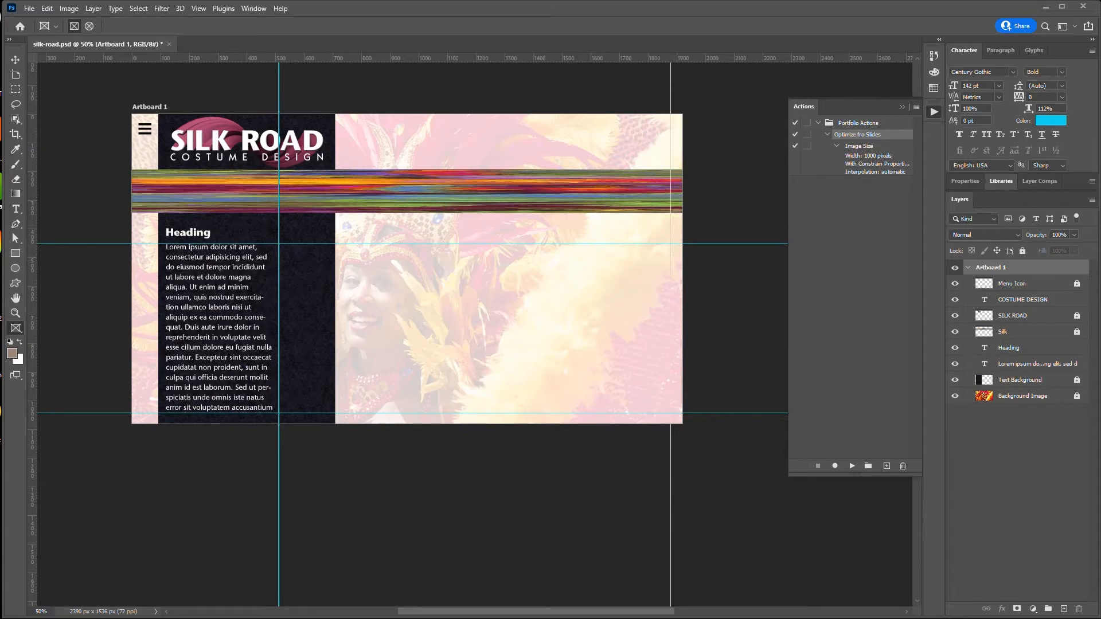
click(72, 28)
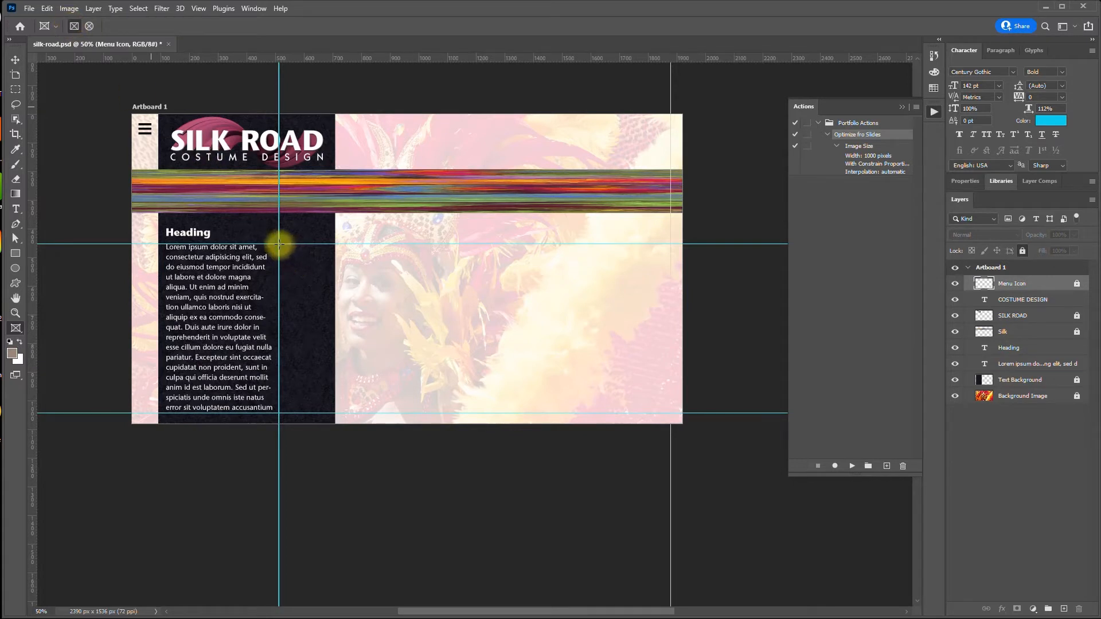
drag(278, 243, 671, 412)
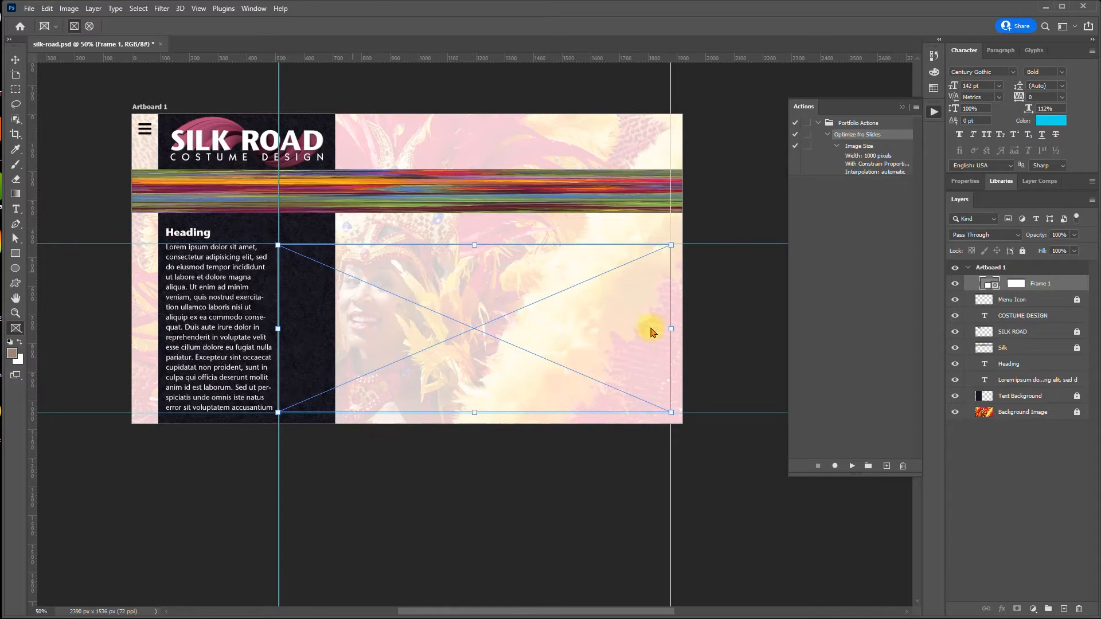
drag(279, 328, 279, 328)
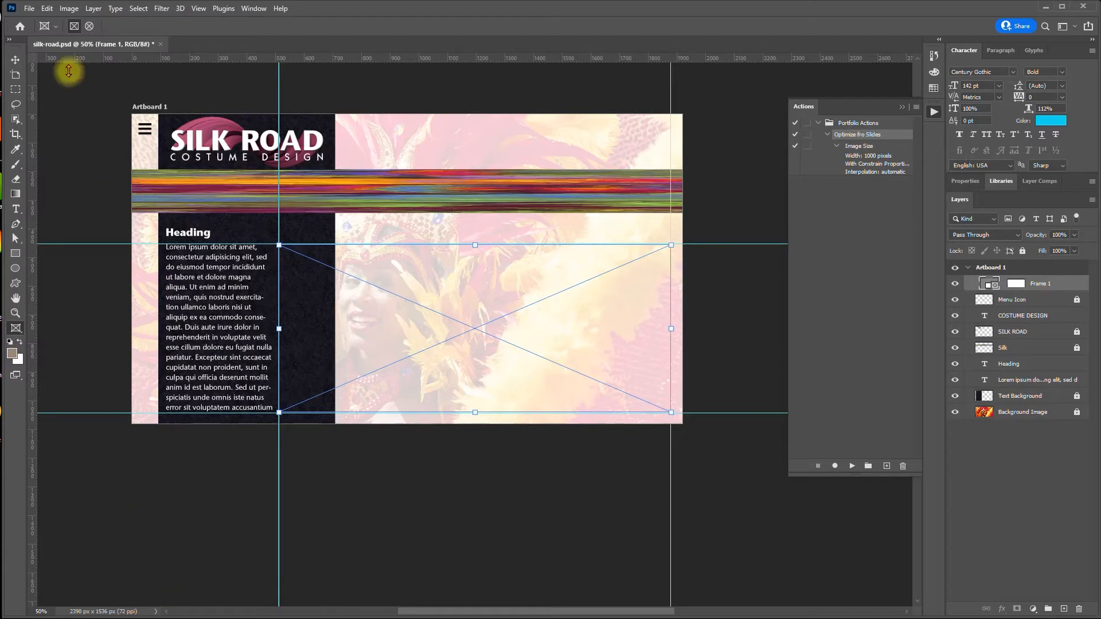
- Place feature1.jpg from the costumes folder as an embedded image in the empty frame between the guides
click(30, 10)
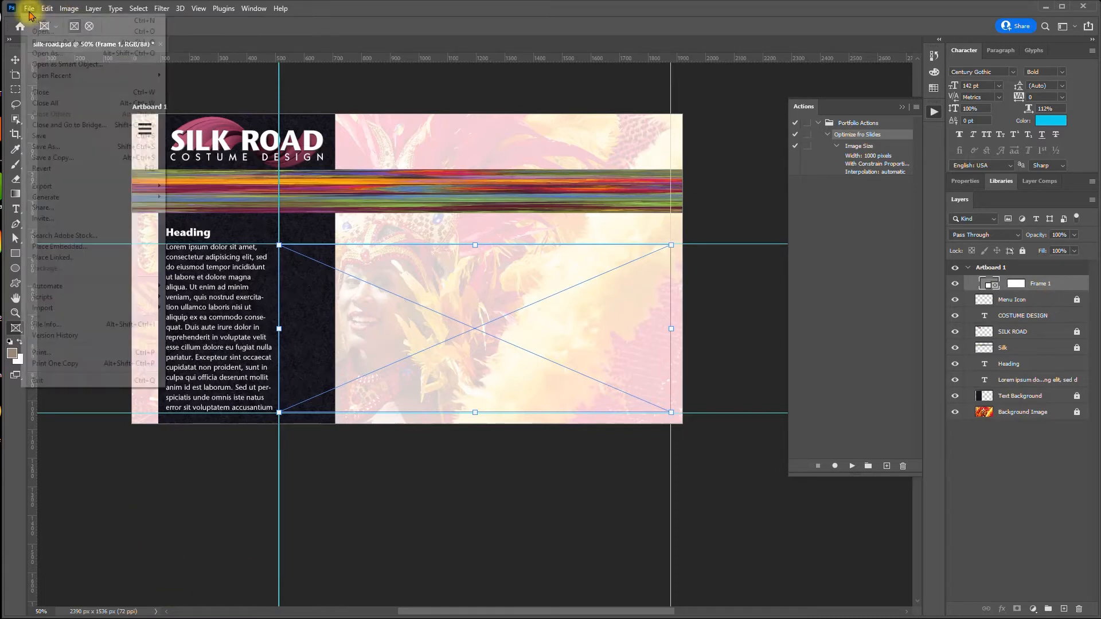
click(86, 246)
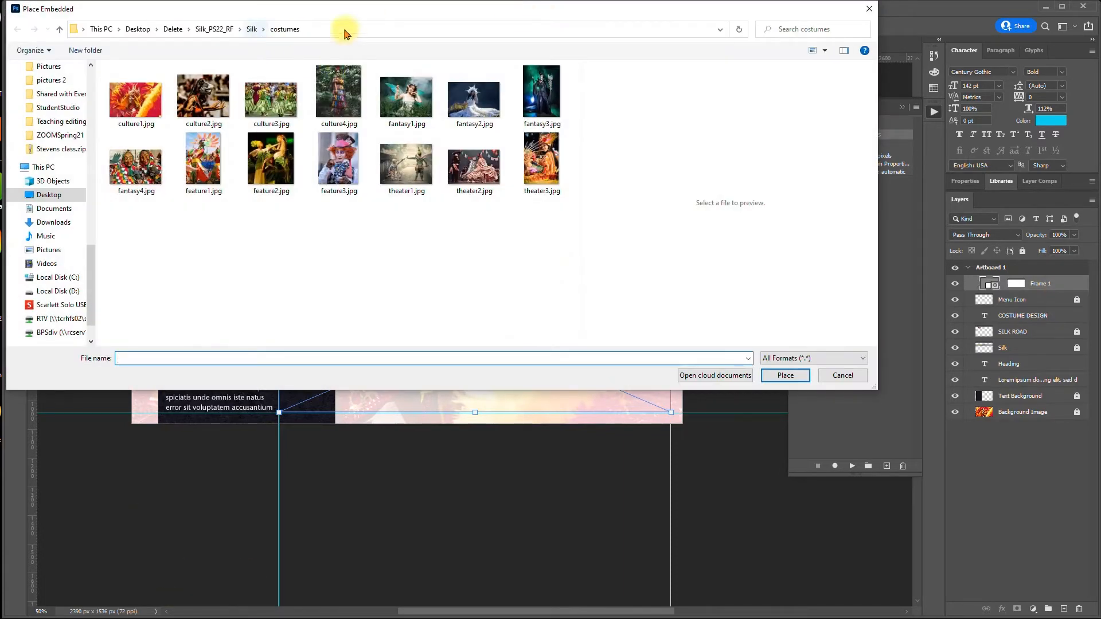
click(251, 30)
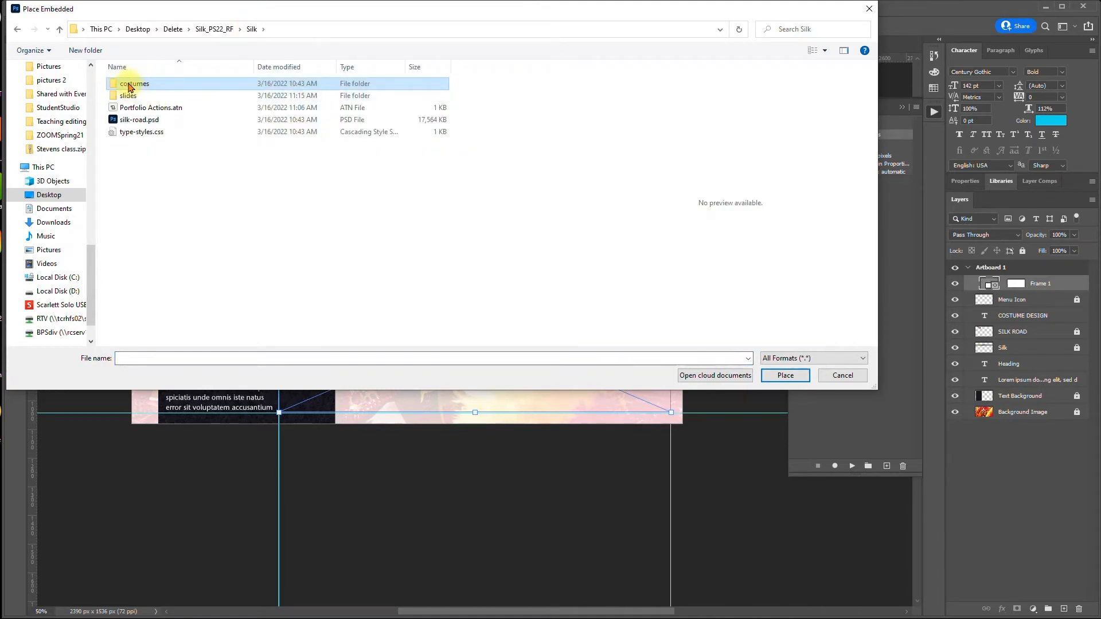
click(125, 96)
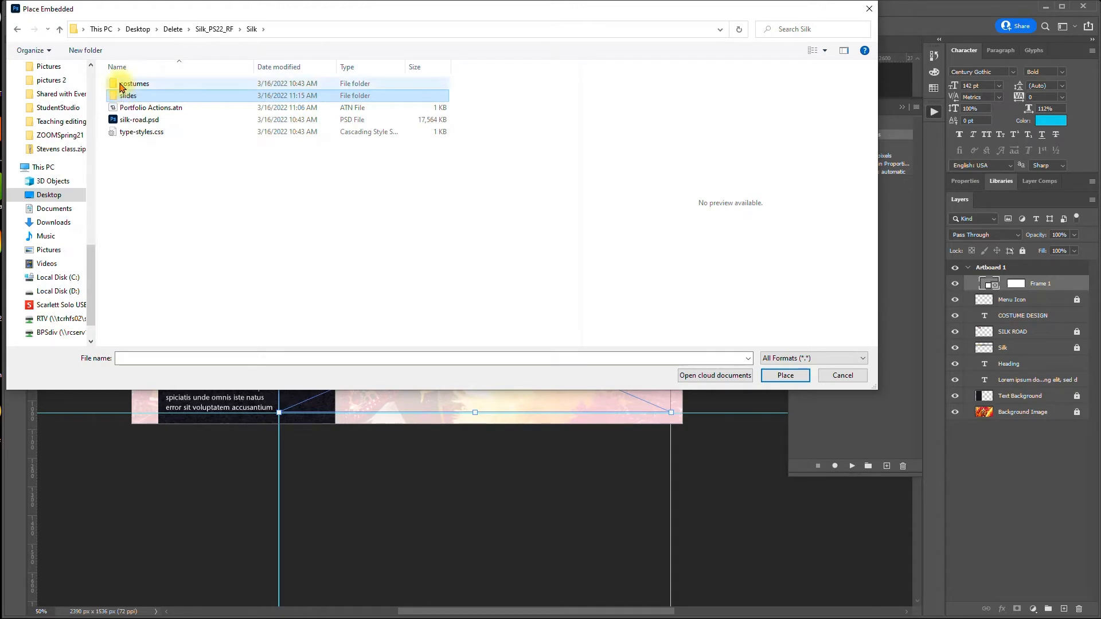
double_click(122, 86)
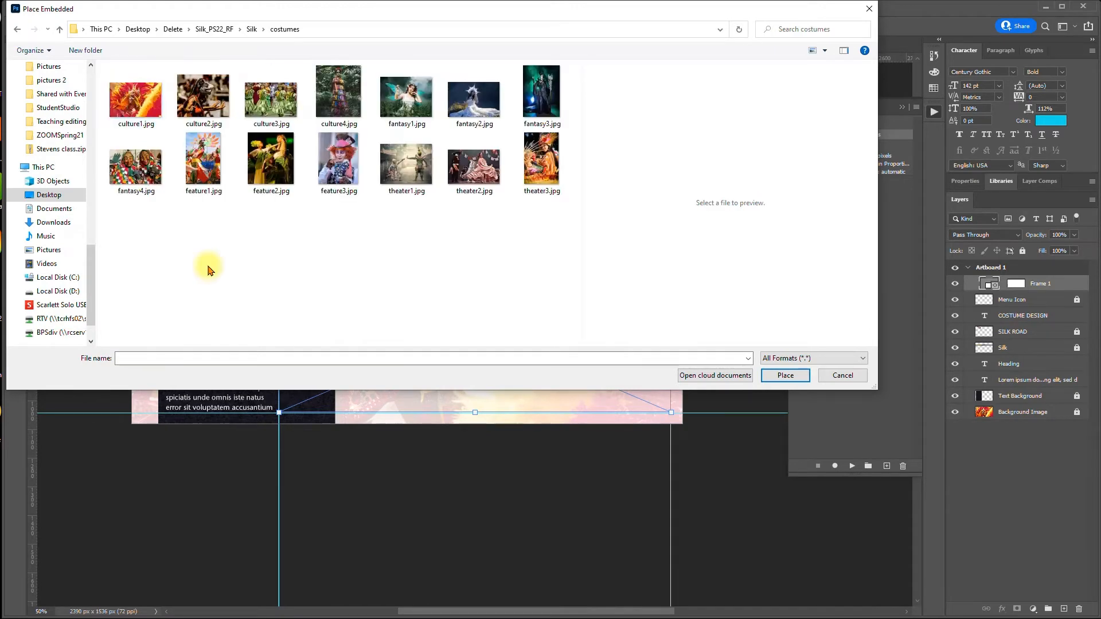
click(202, 164)
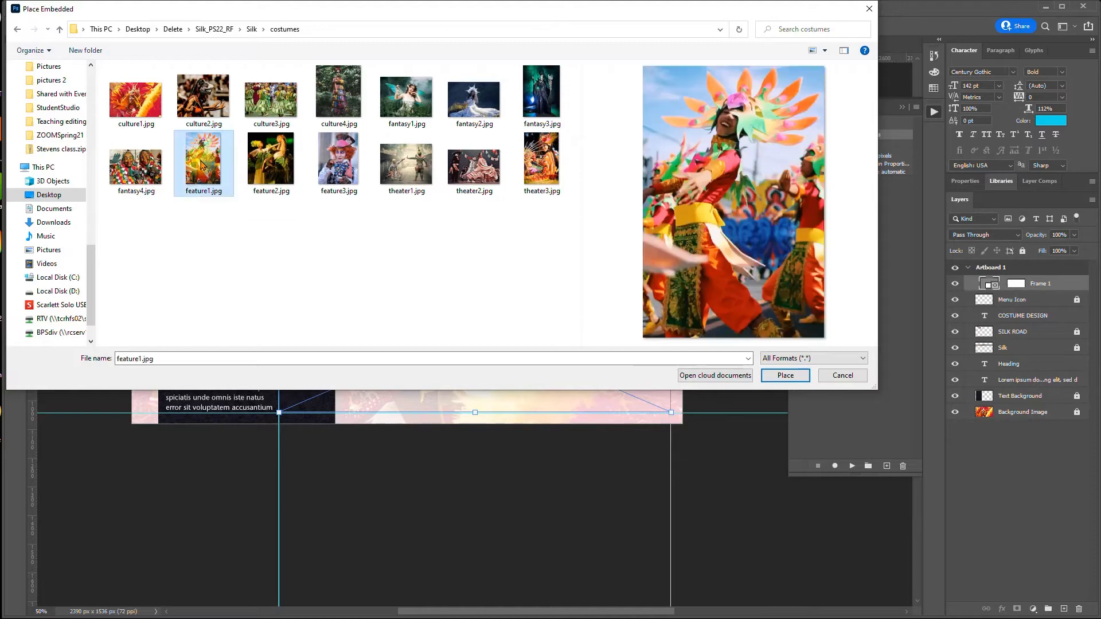
click(803, 377)
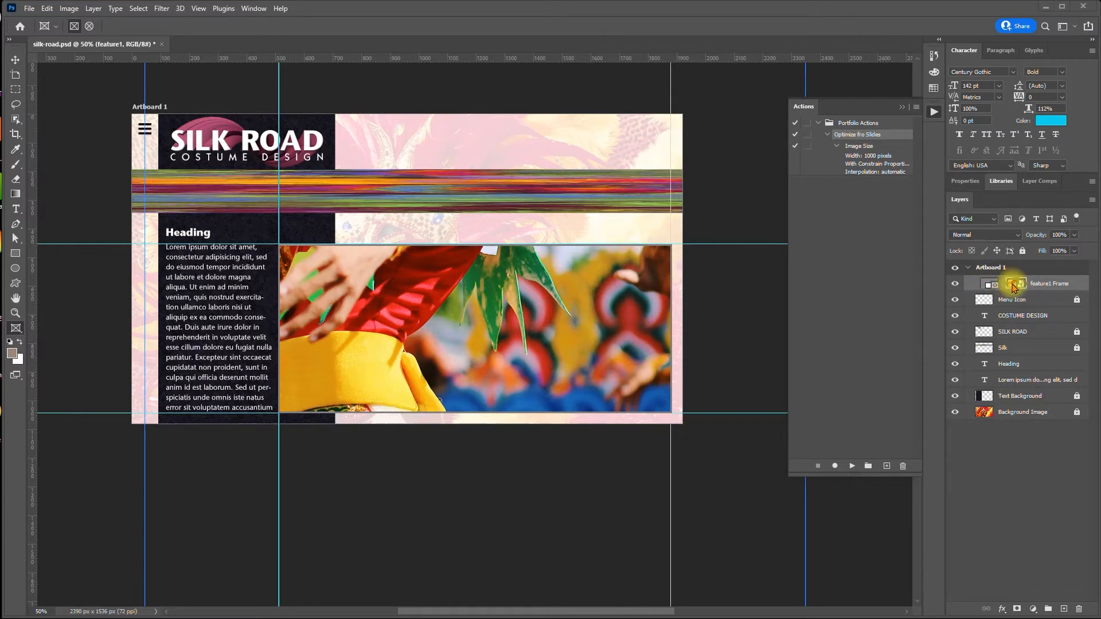
- Try moving the feature1 image inside its frame and moving the whole frame with its content, undoing each move
drag(504, 293, 604, 291)
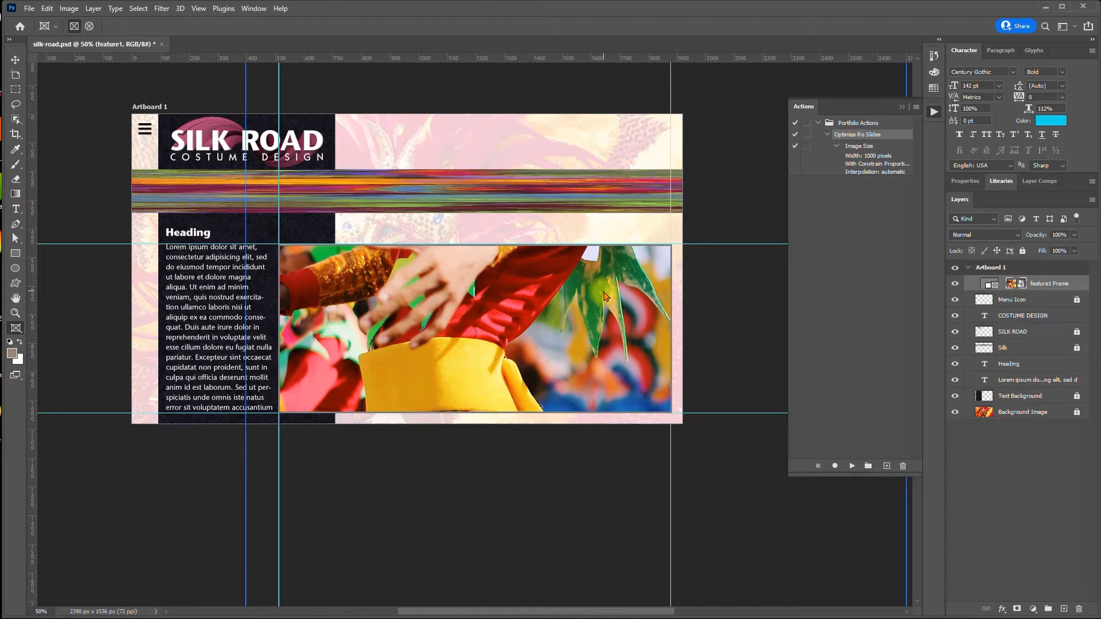
key(ctrl+z)
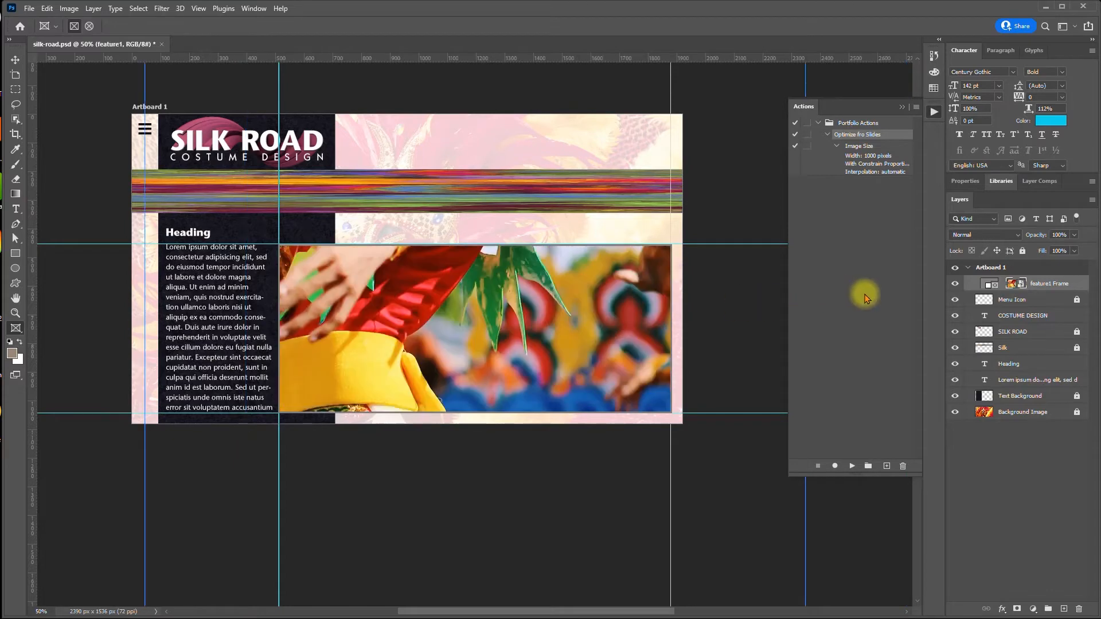
click(989, 286)
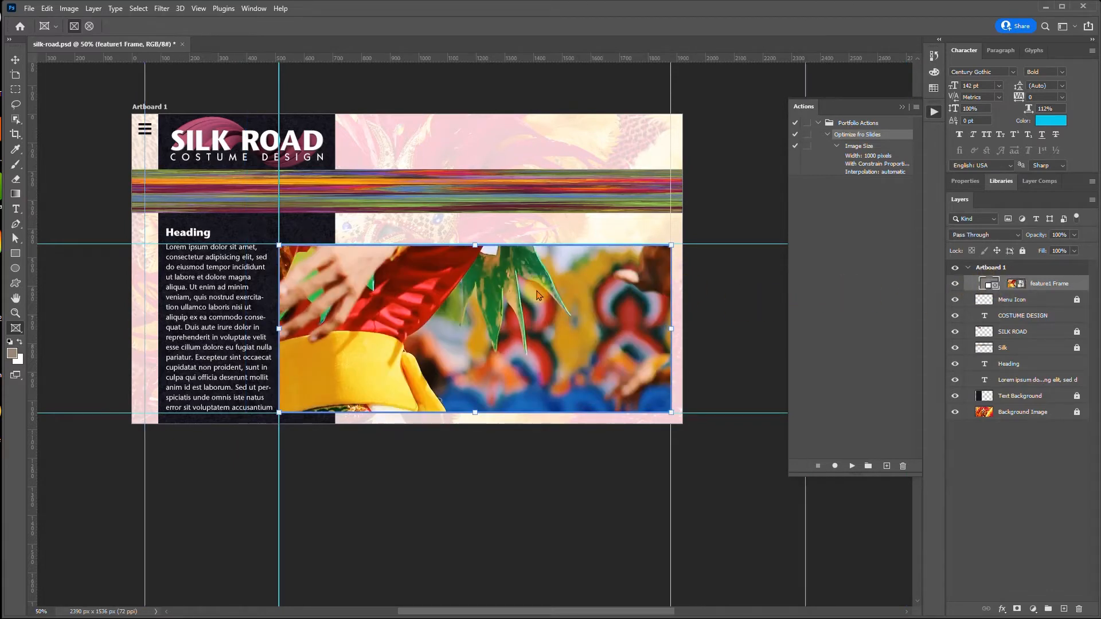
drag(511, 291, 651, 328)
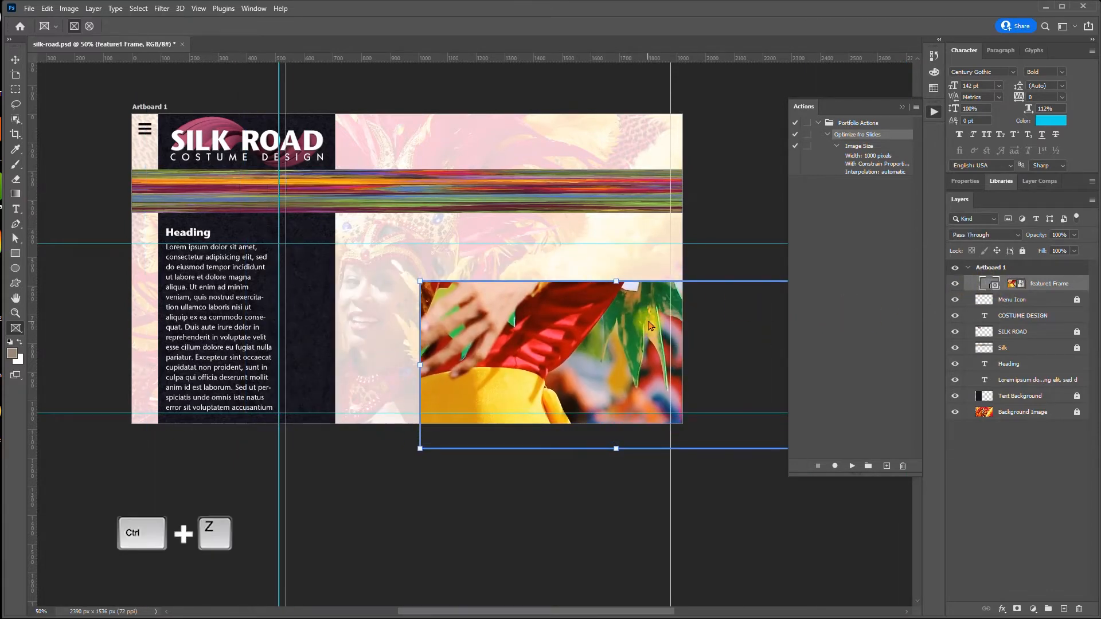
key(ctrl+z)
click(1014, 284)
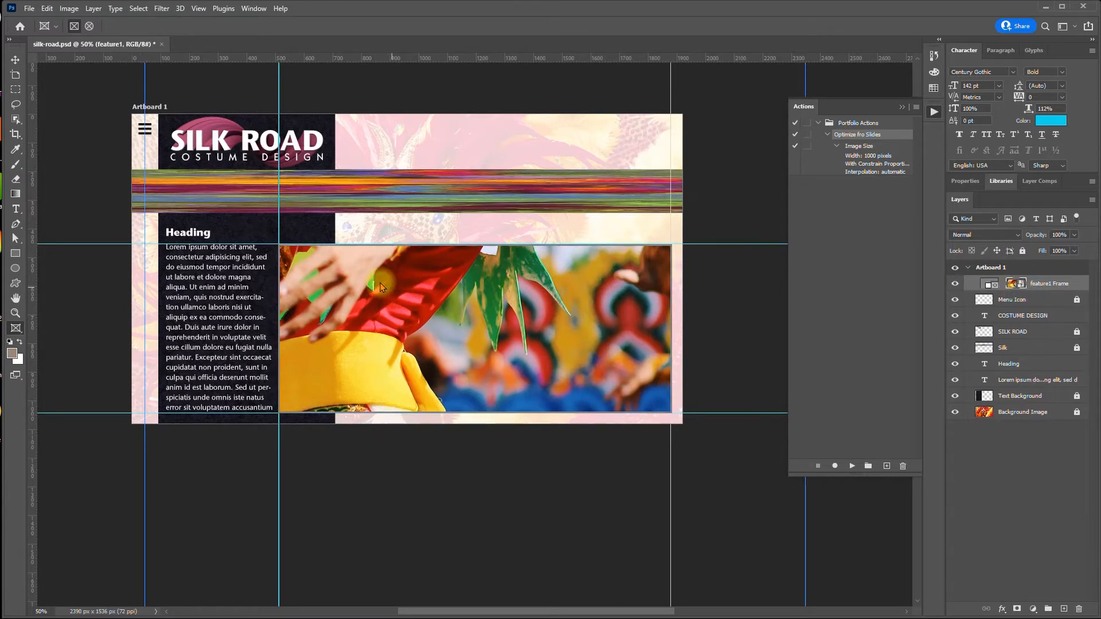
drag(380, 283, 417, 312)
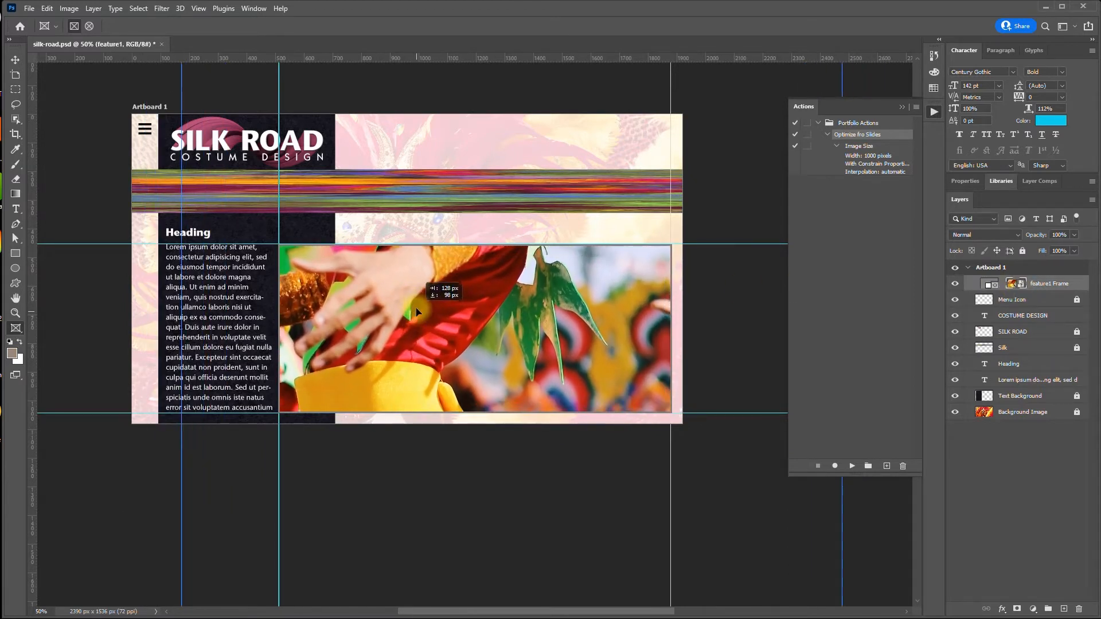
key(ctrl+z)
key(ctrl+z)
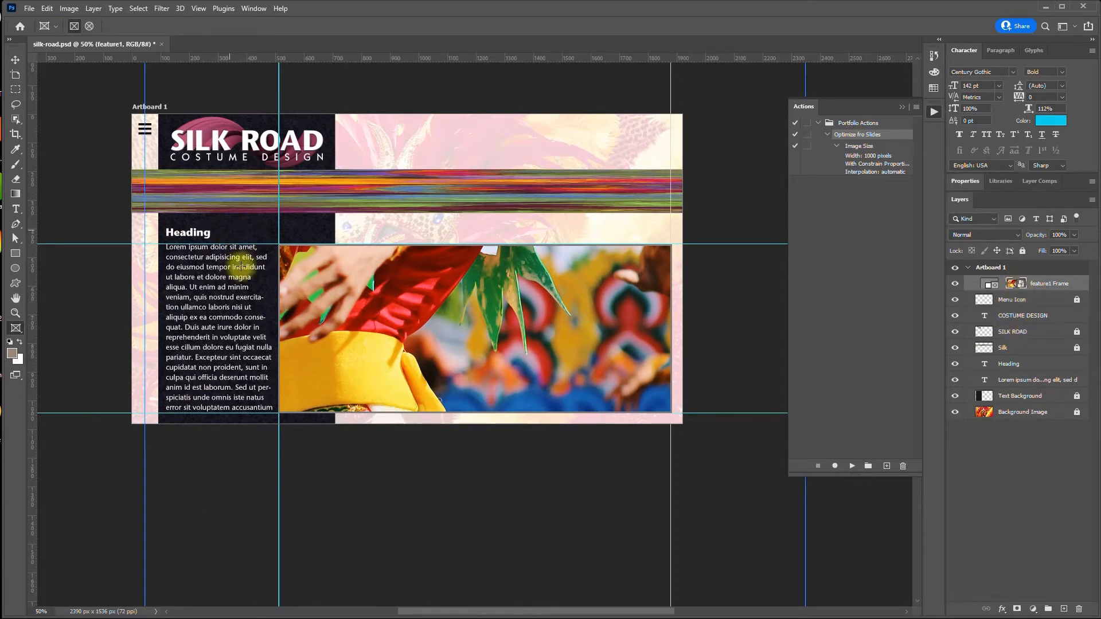
- Try scaling the feature1 image down to 79.54% and giving it a 590 px height with proportions unlinked, and undo the scaling
scroll(276, 305, down, 5)
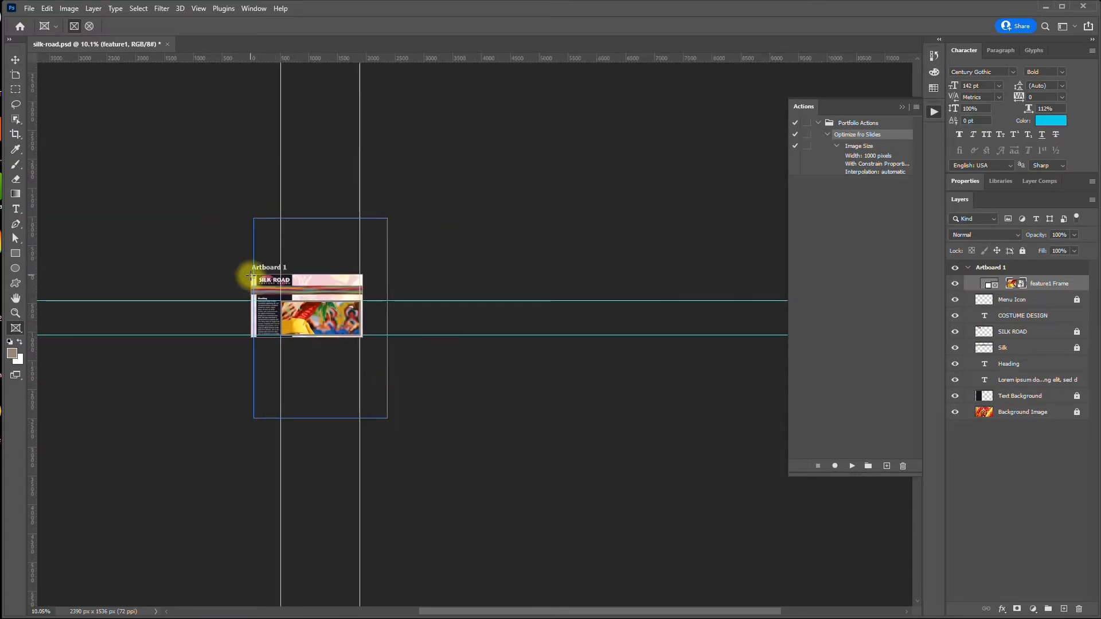
key(ctrl+t)
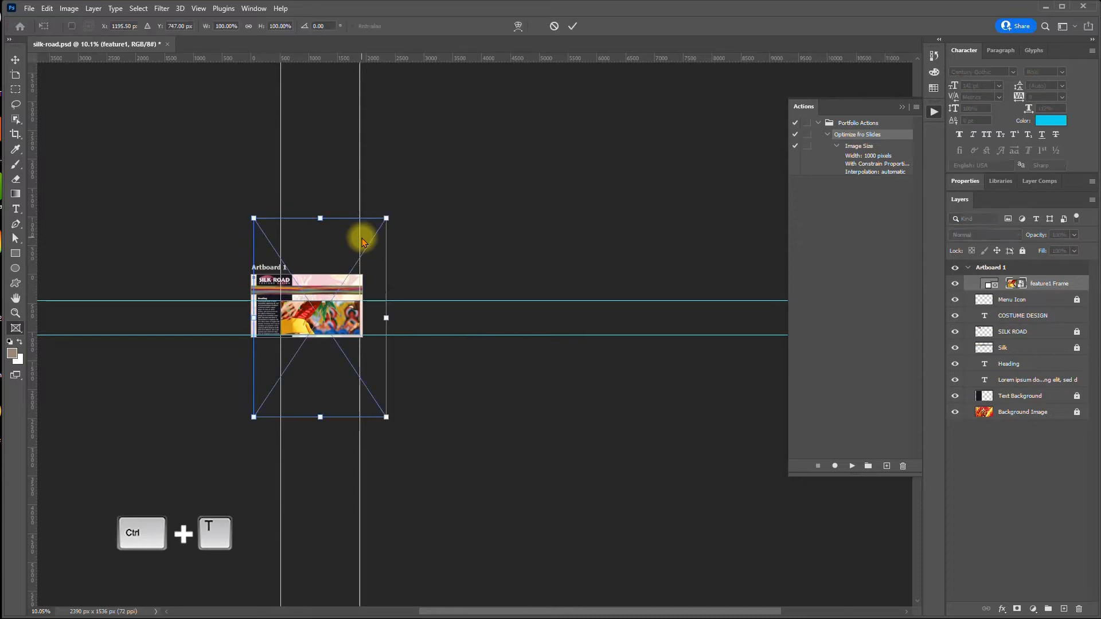
drag(386, 219, 308, 222)
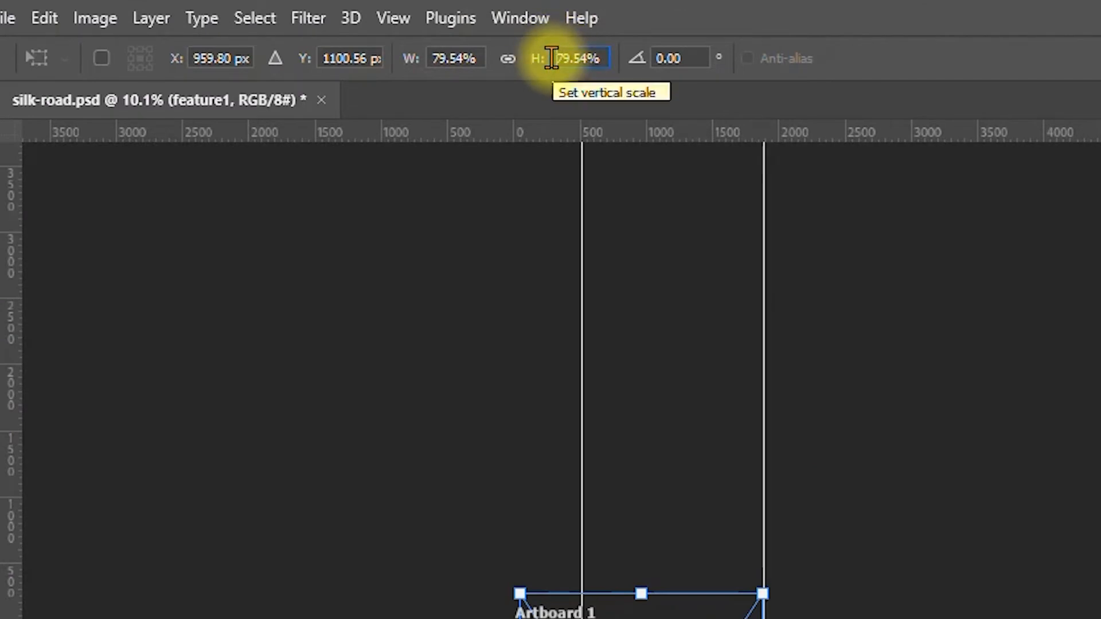
drag(552, 58, 608, 57)
text(590)
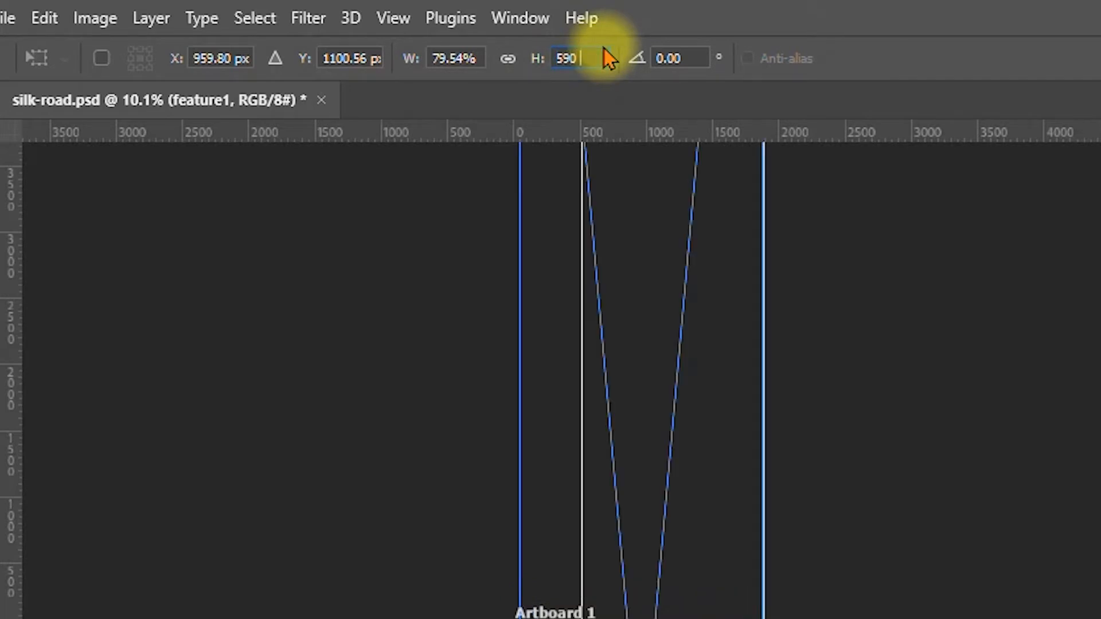
key(Return)
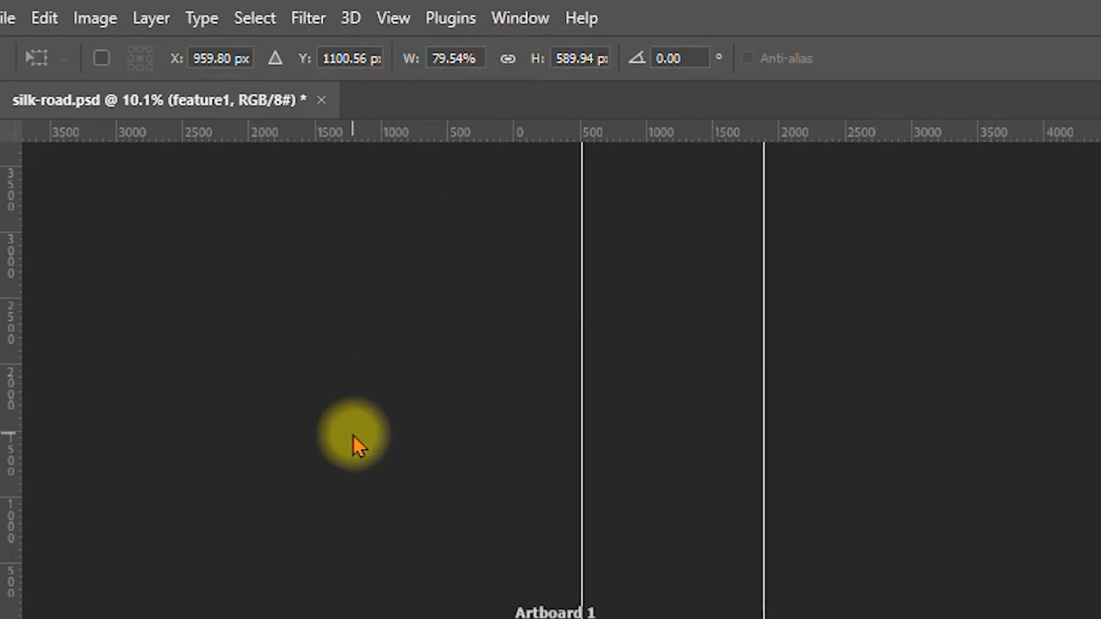
key(ctrl+z)
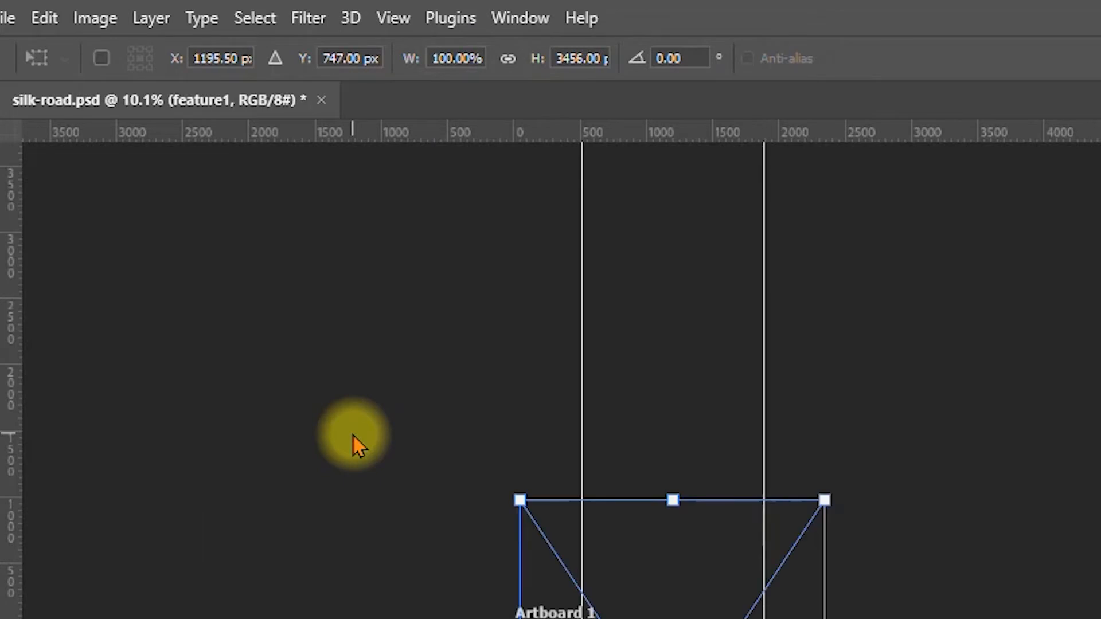
- Link the feature1 image's width and height and set its height to 590 px
click(508, 58)
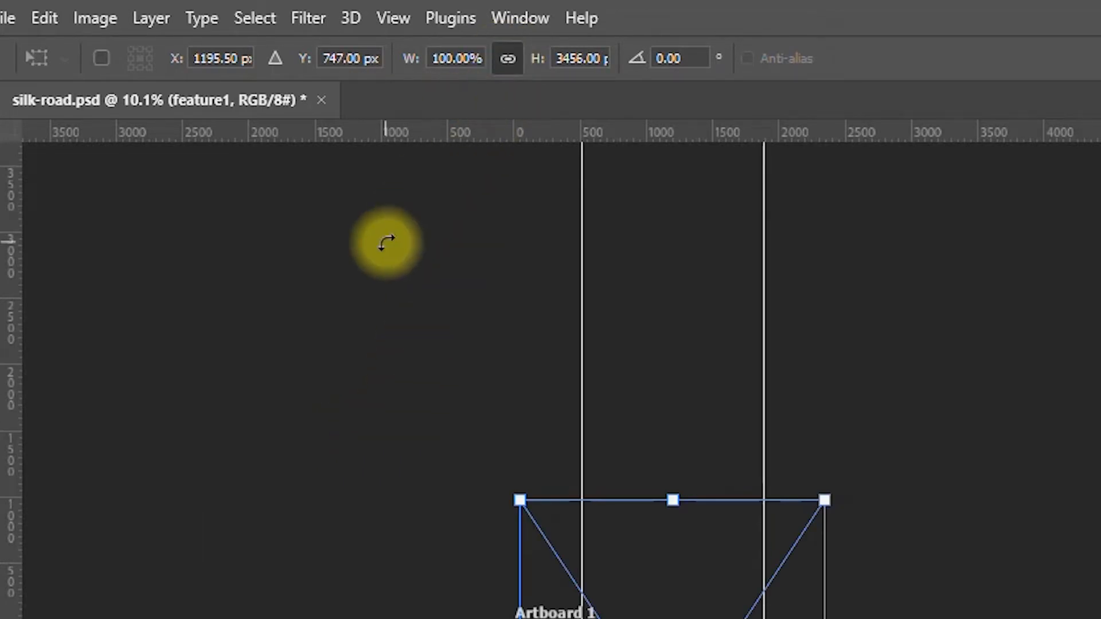
click(569, 58)
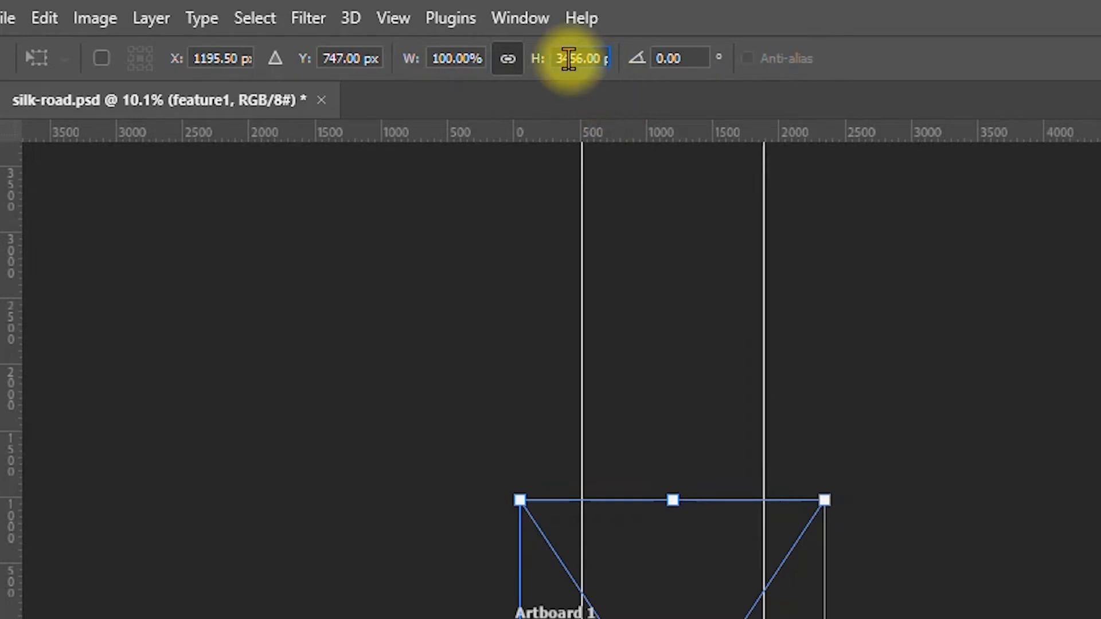
drag(568, 58, 630, 61)
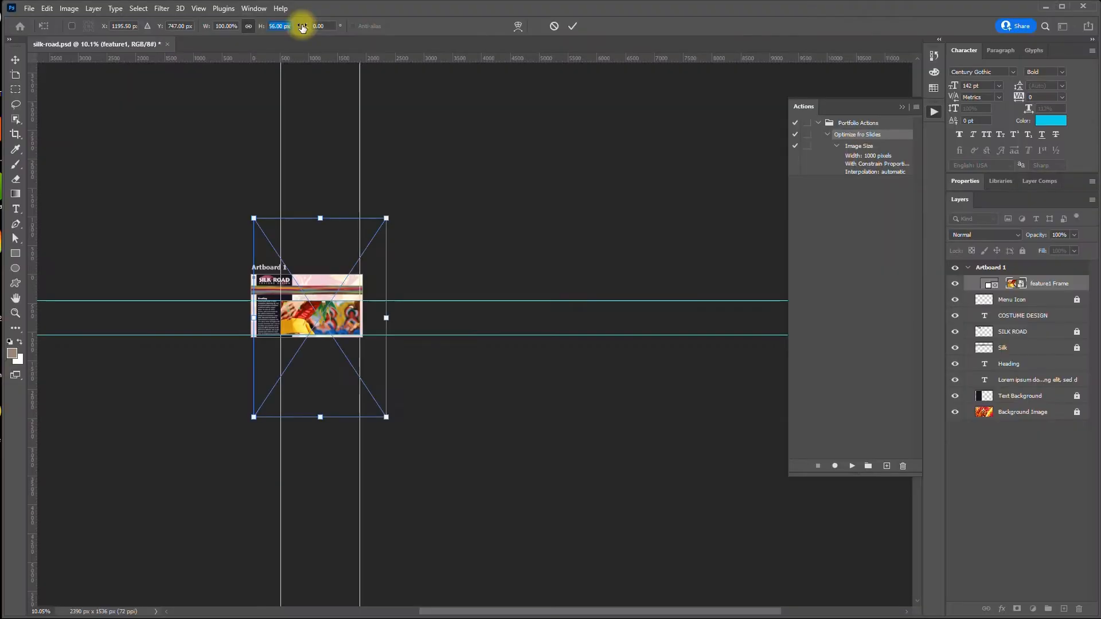
text(590)
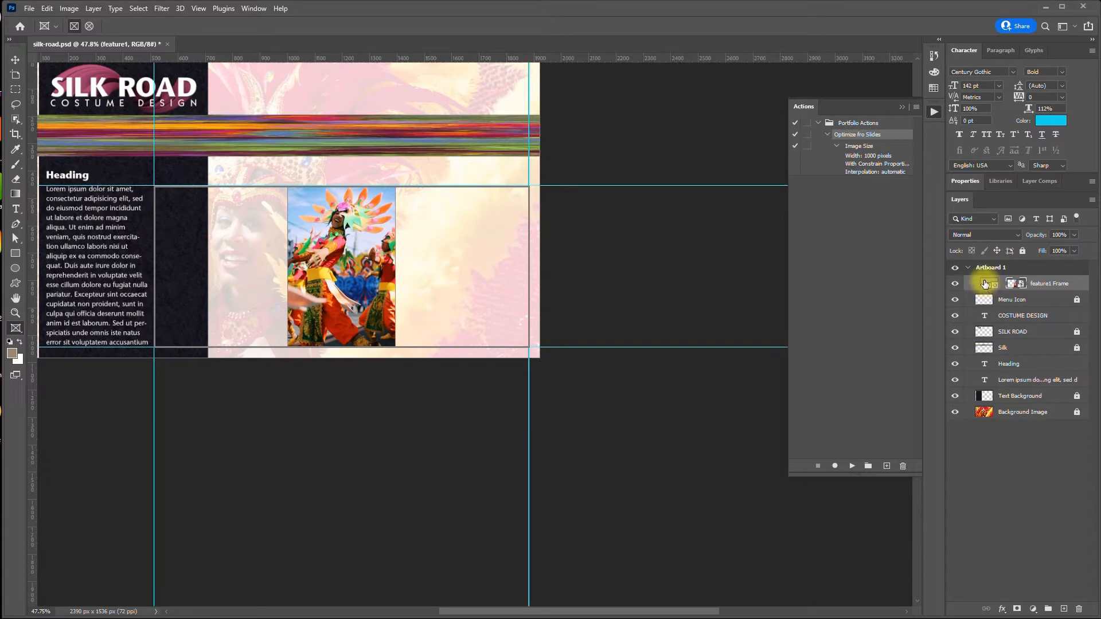
- Narrow the feature1 frame to the image's side edges and move the framed image against the left vertical guide
click(985, 283)
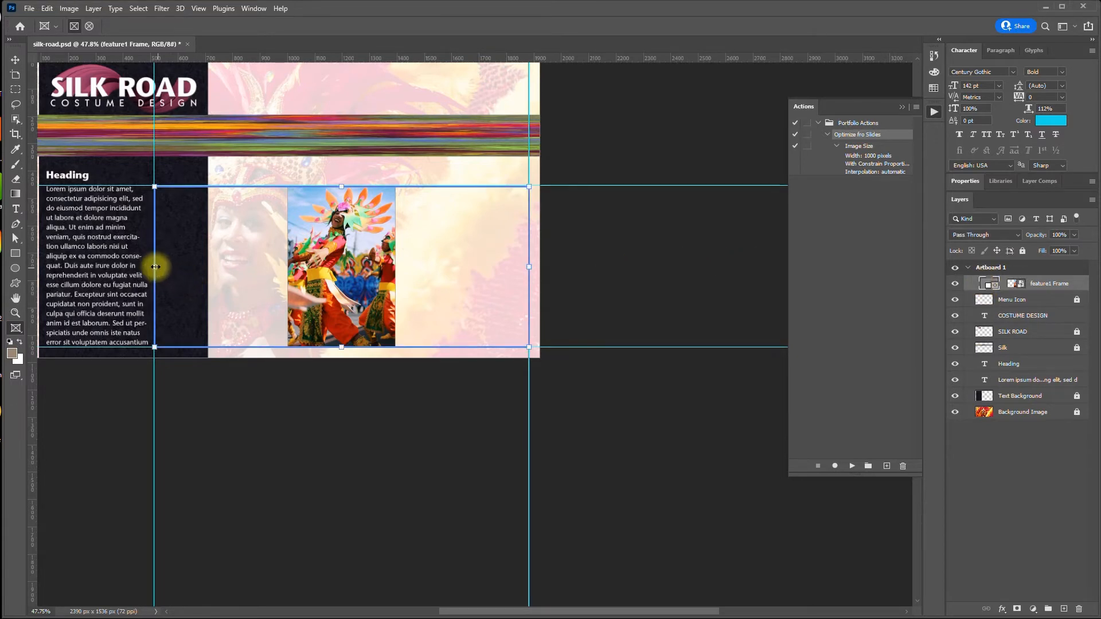
drag(156, 267, 291, 270)
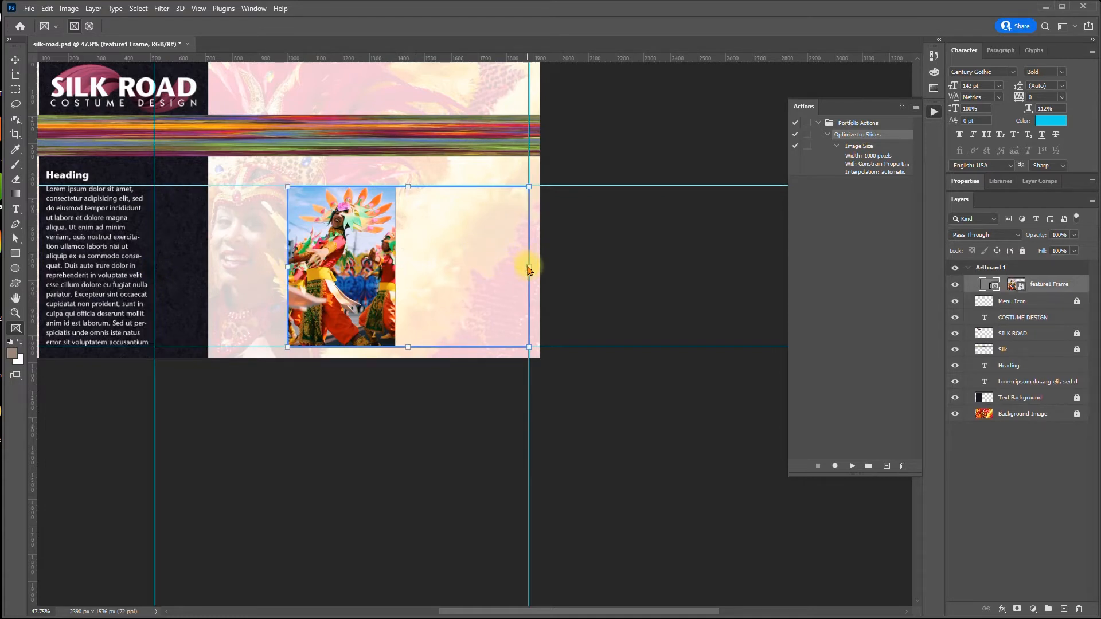
drag(531, 267, 395, 266)
key(ctrl+z)
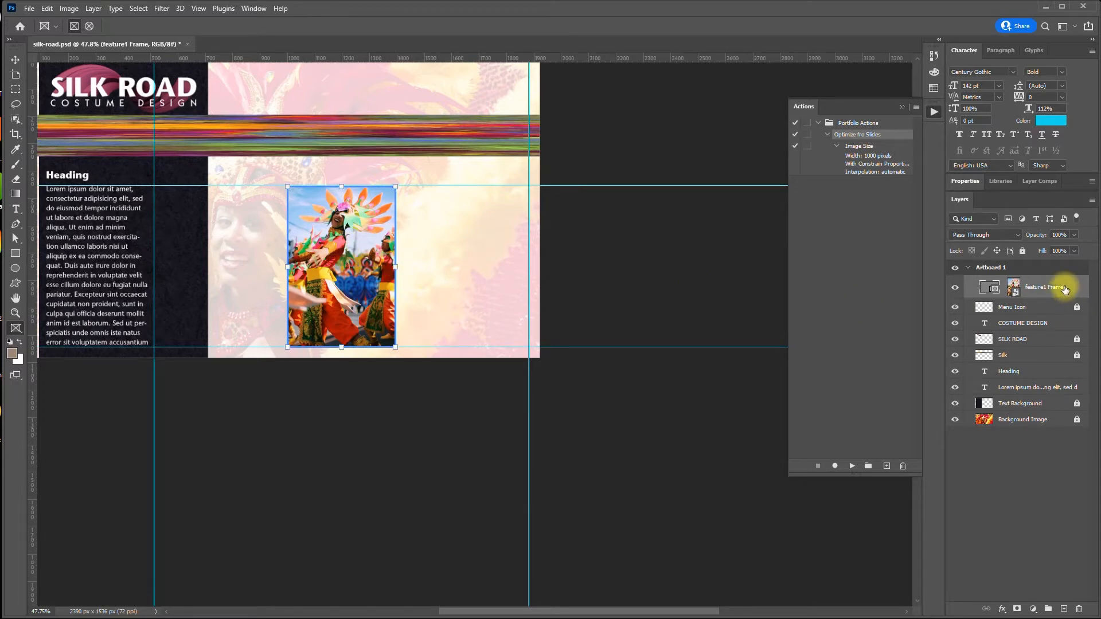
click(1014, 288)
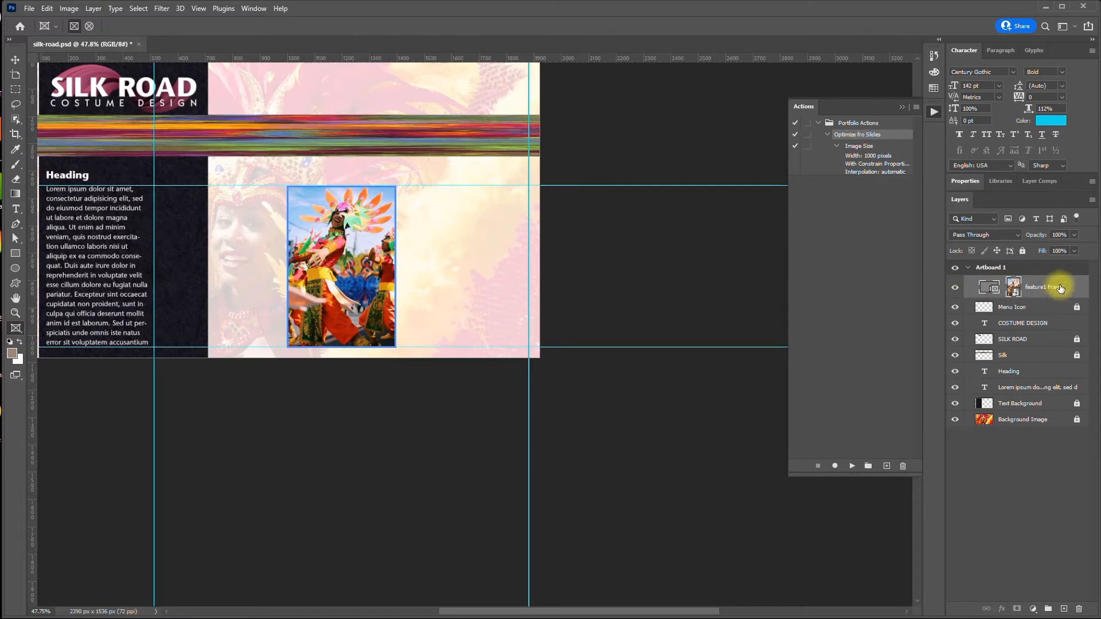
drag(319, 226, 190, 225)
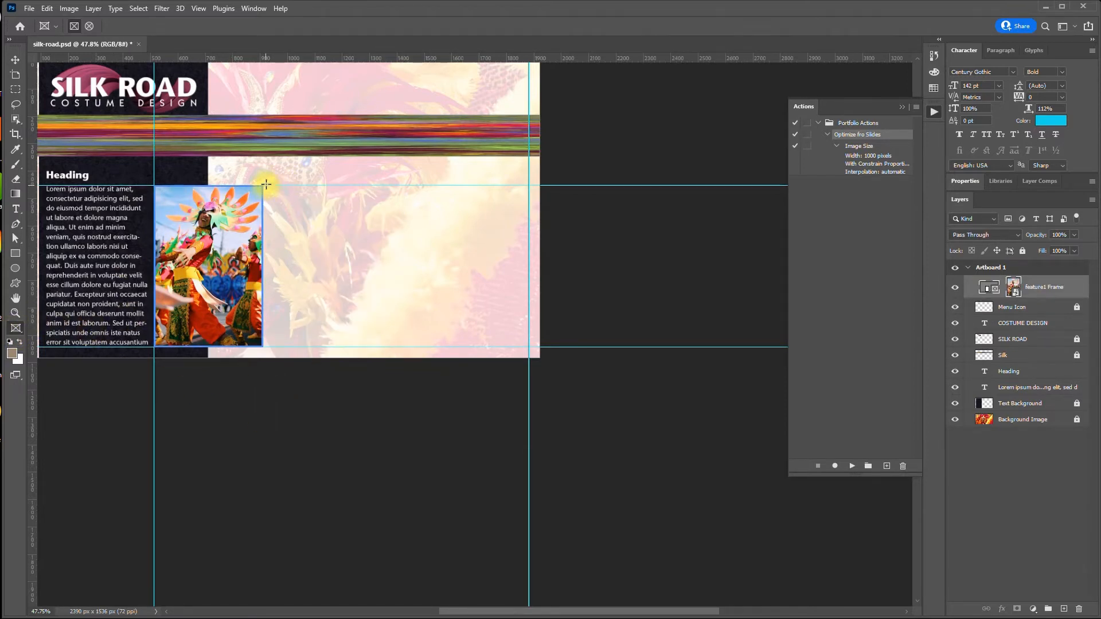
- Draw a frame from beside the feature1 image to the right guide and place feature2.jpg embedded in it
drag(266, 185, 527, 347)
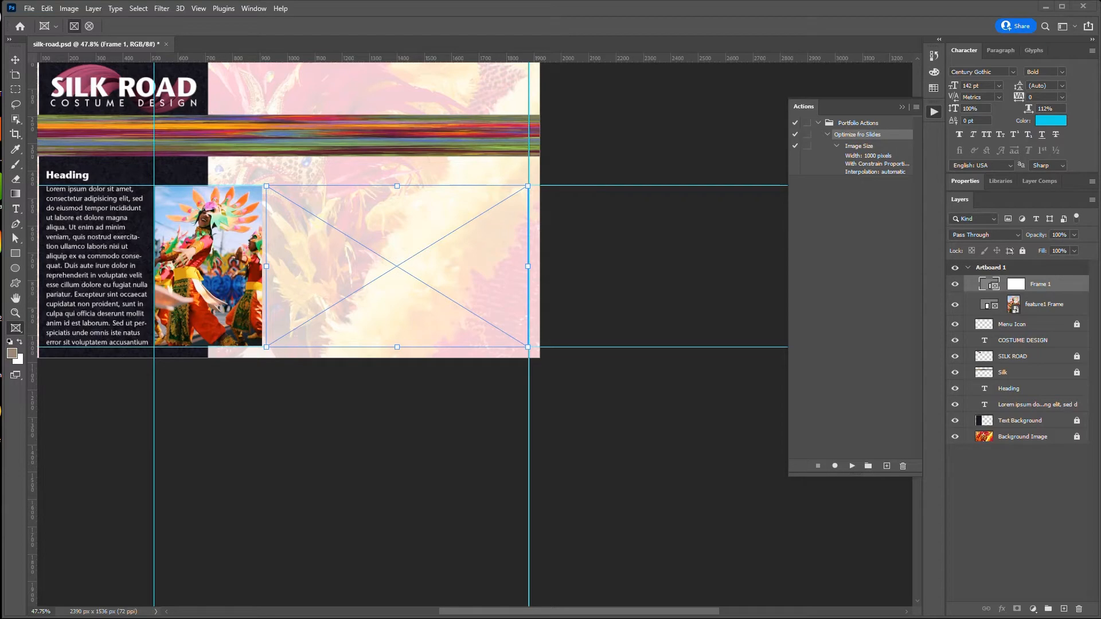
click(29, 8)
click(98, 246)
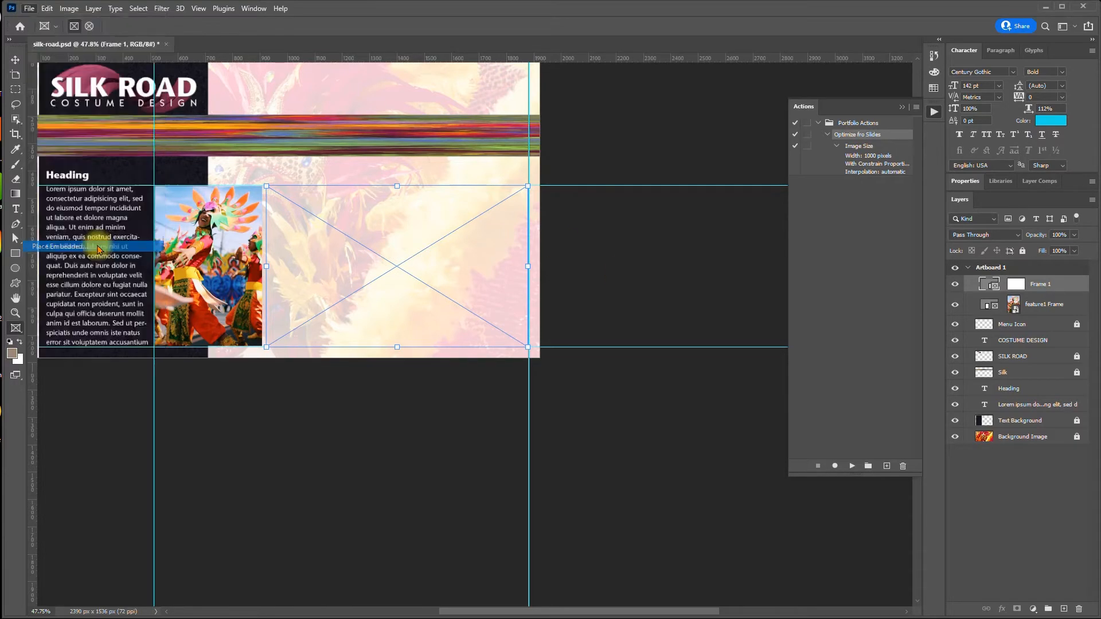
click(269, 160)
click(786, 376)
- Scale the feature2 image proportionally to a height of 590 px
key(ctrl+t)
drag(274, 25, 312, 26)
text(590px)
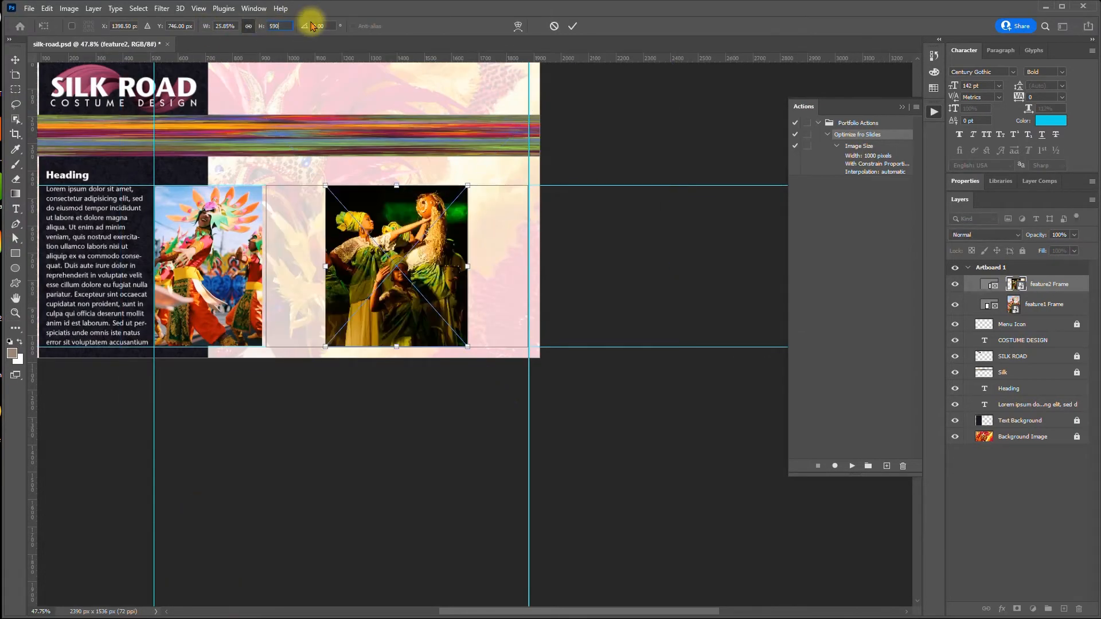
click(573, 25)
- Narrow the feature2 frame to the image's side edges and move it directly beside the feature1 image
drag(527, 266, 469, 269)
drag(266, 267, 291, 286)
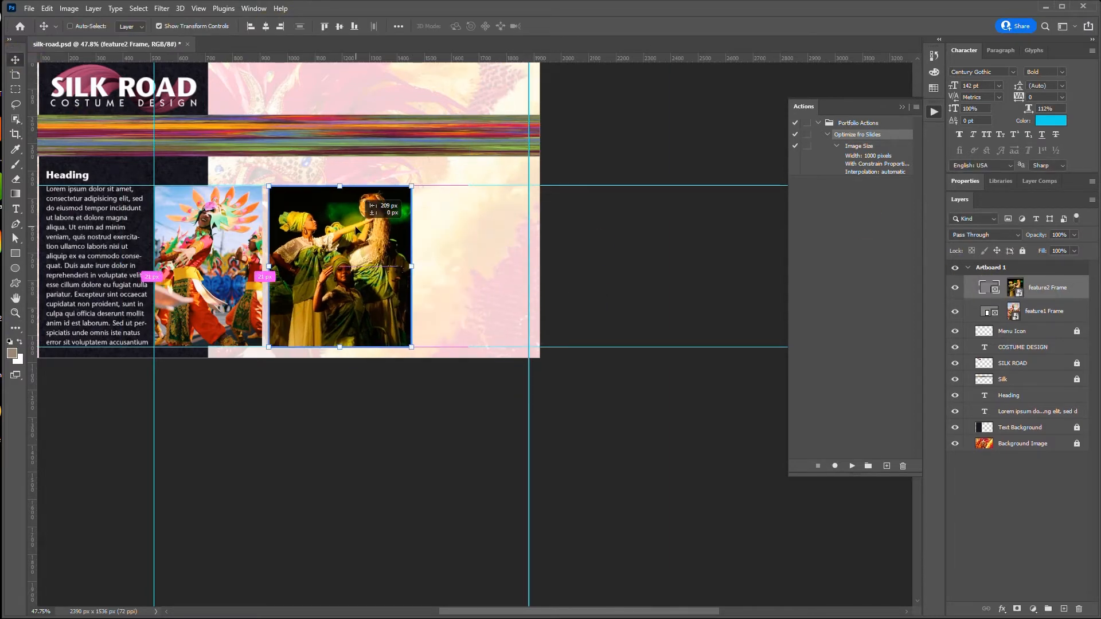
- Draw a third frame to the right of the feature2 image between the horizontal guides and place feature3.jpg embedded in it
click(16, 327)
mouse_move(411, 185)
mouse_down()
mouse_move(545, 347)
mouse_move(561, 347)
mouse_up()
click(29, 9)
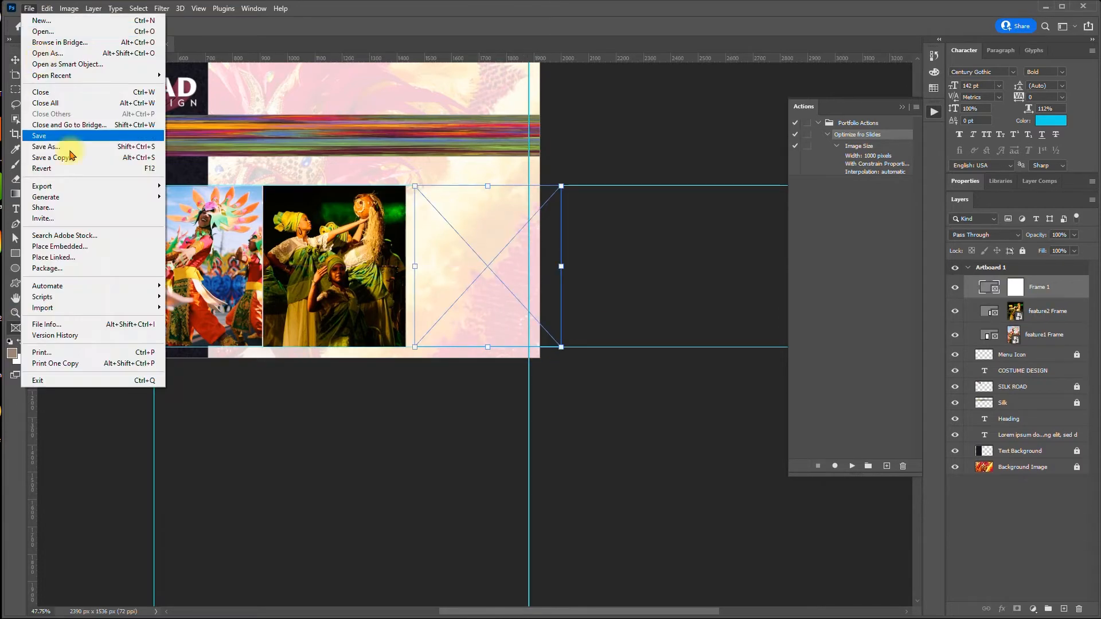
click(59, 247)
click(336, 164)
click(787, 377)
- Scale the feature3 image proportionally to 20.49% so that it fits its frame's height
key(ctrl+t)
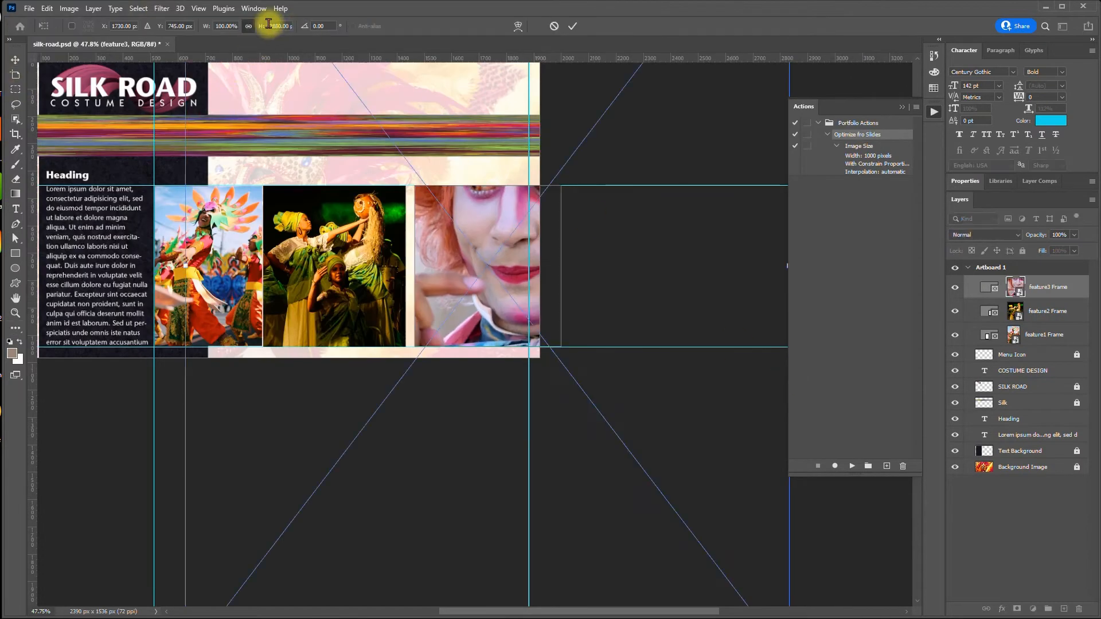
drag(270, 24, 304, 19)
text(20.49)
click(578, 26)
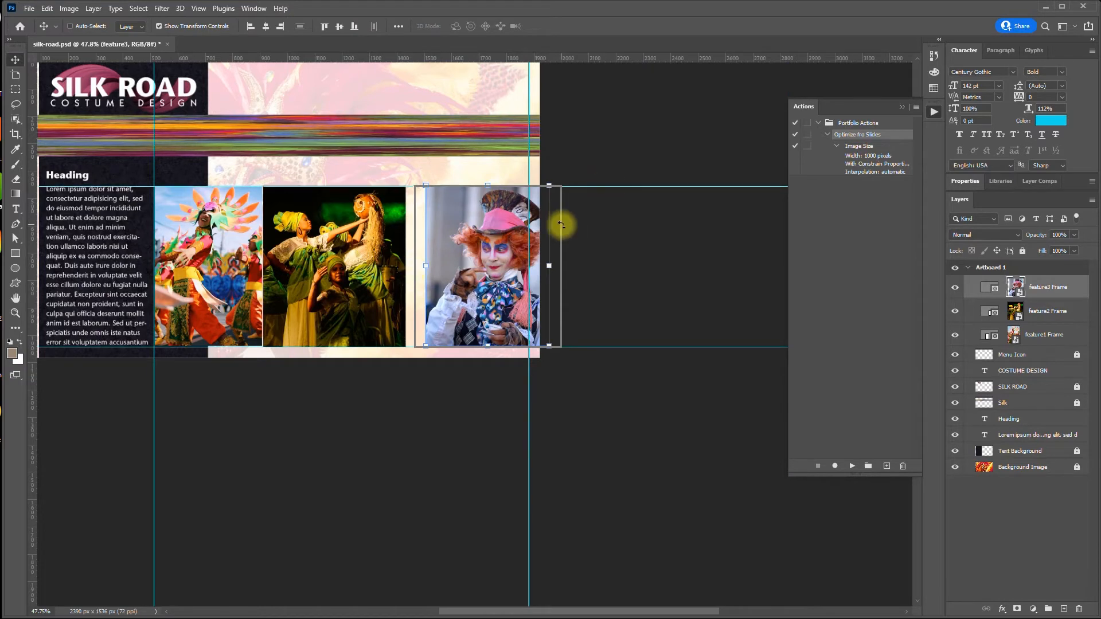
- Narrow the feature3 frame to the image's side edges and move it between the feature2 image and the right vertical guide
key(ctrl+t)
click(985, 287)
drag(561, 267, 549, 267)
drag(414, 267, 426, 266)
drag(489, 236, 468, 237)
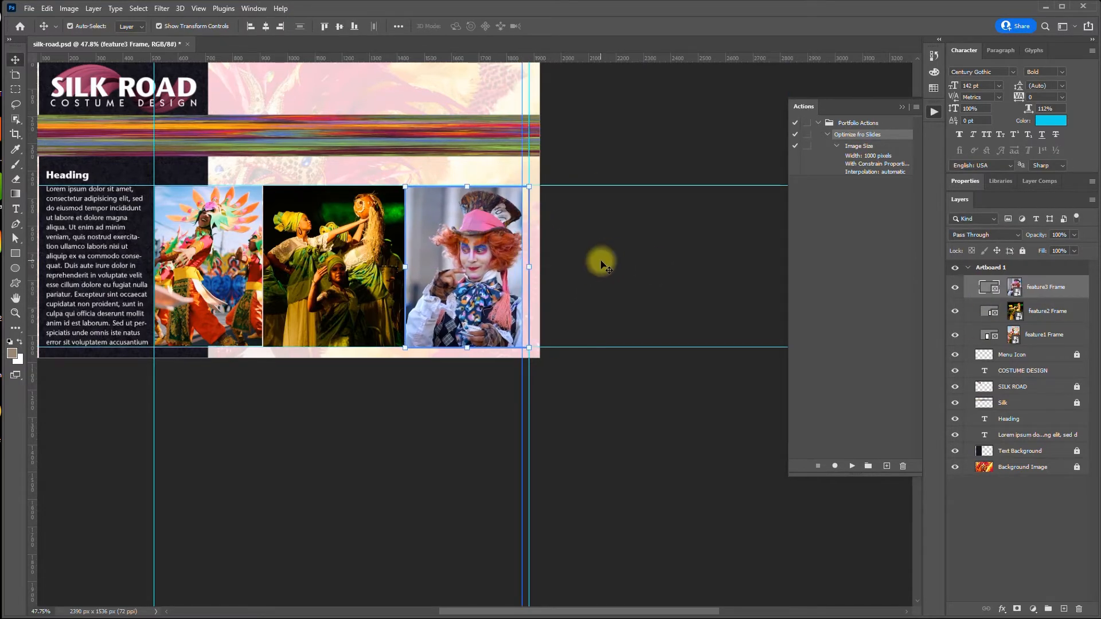
drag(597, 263, 464, 317)
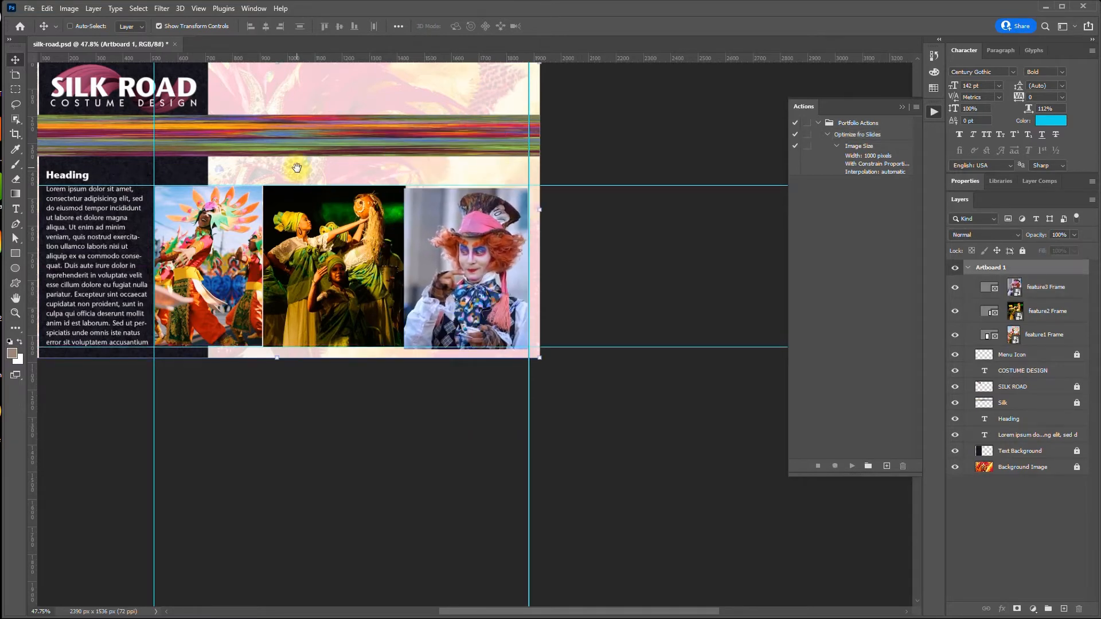
- Align the top edges of the feature1, feature2 and feature3 frames
drag(297, 168, 437, 219)
click(1055, 292)
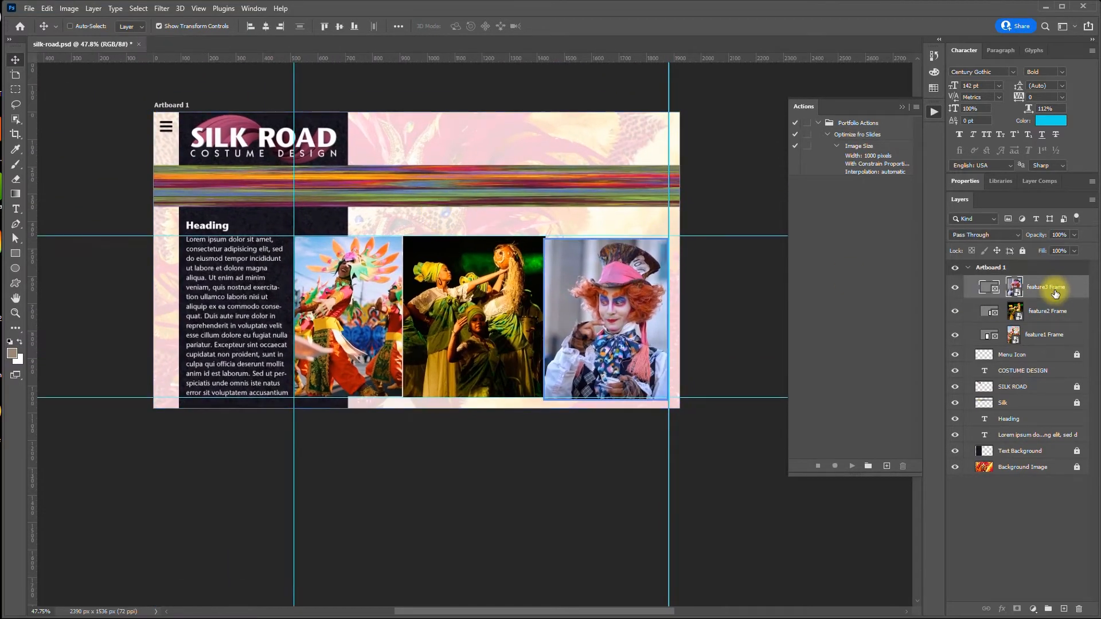
shift+click(1060, 316)
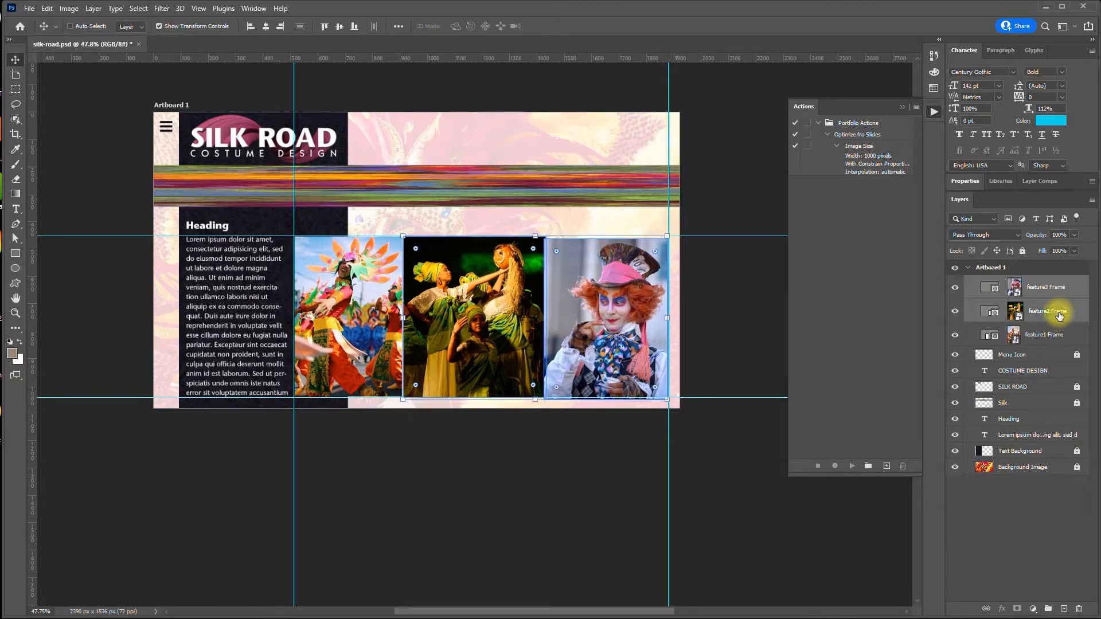
shift+click(1049, 343)
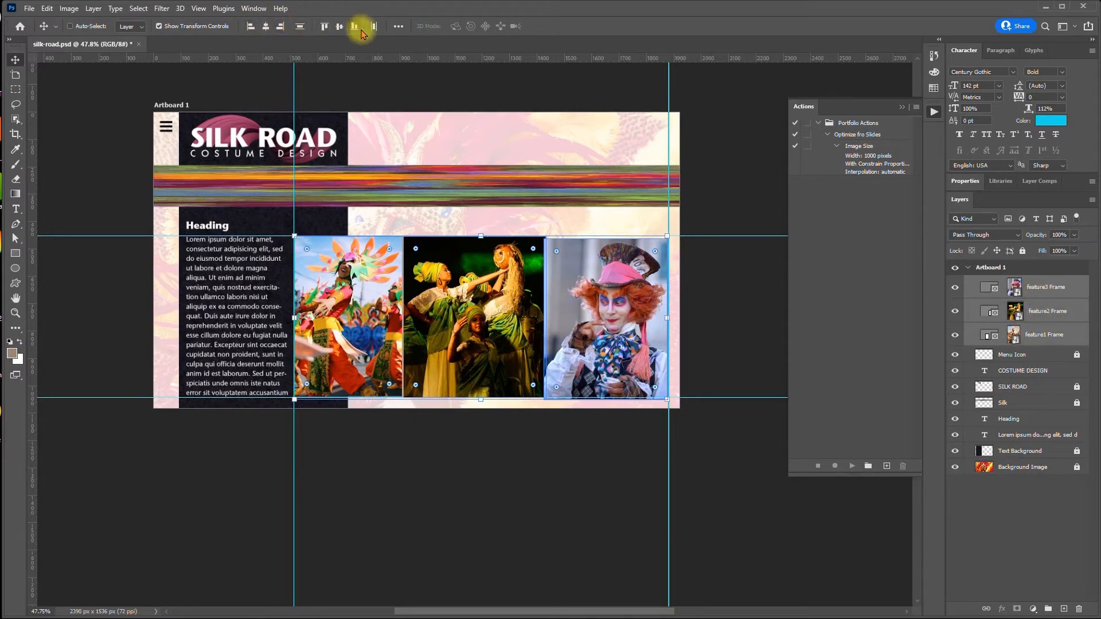
click(324, 27)
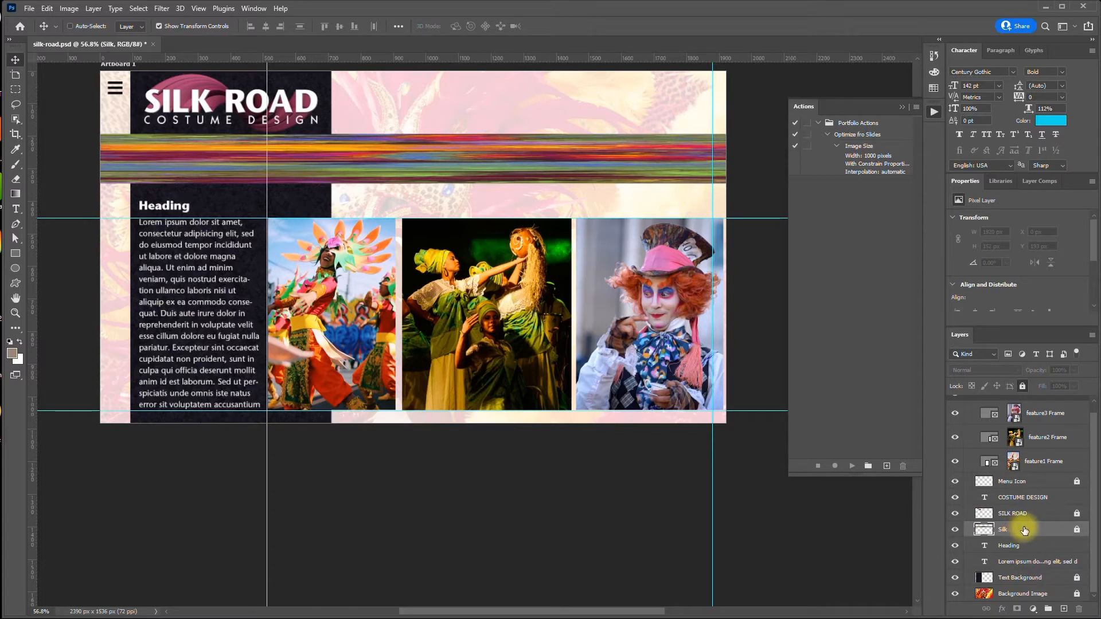
- Unlock the Silk layer and convert it to a smart object
click(1022, 386)
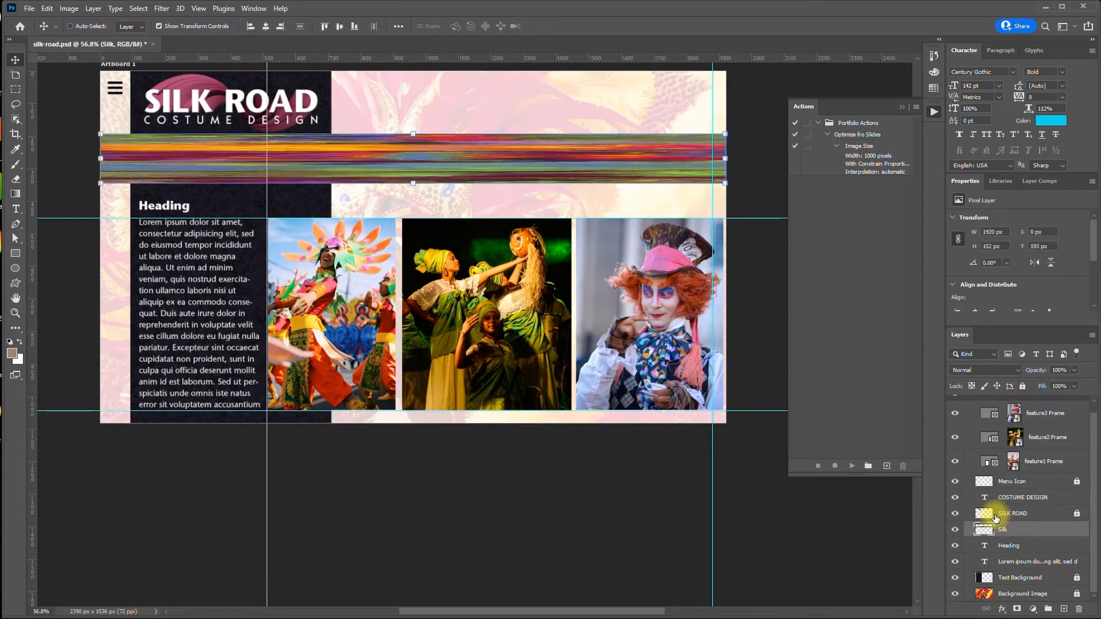
double_click(1005, 530)
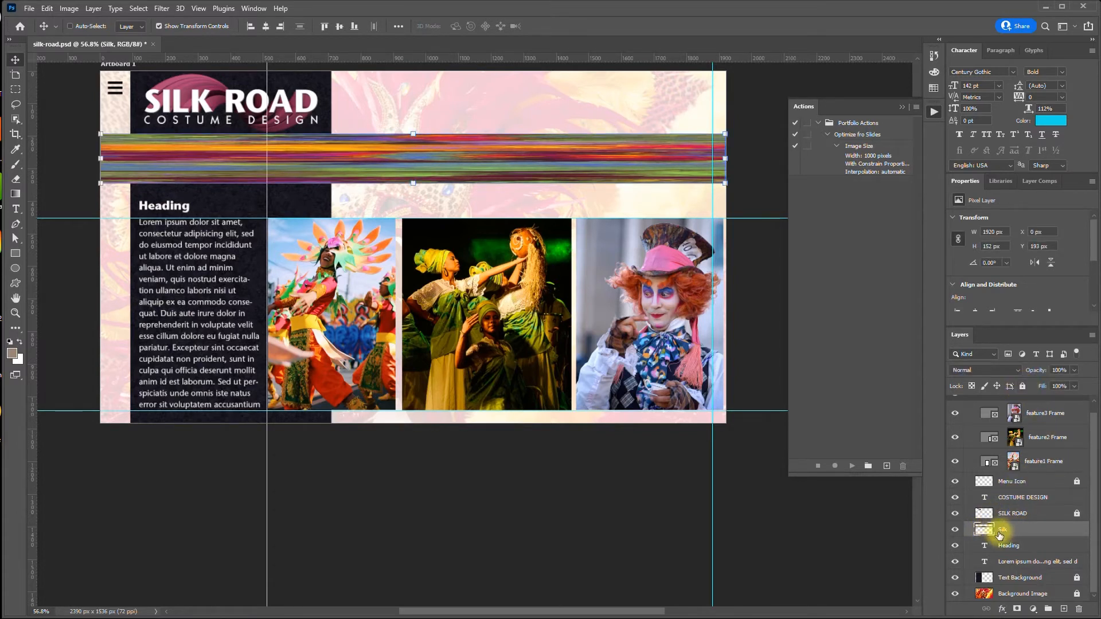
click(1091, 336)
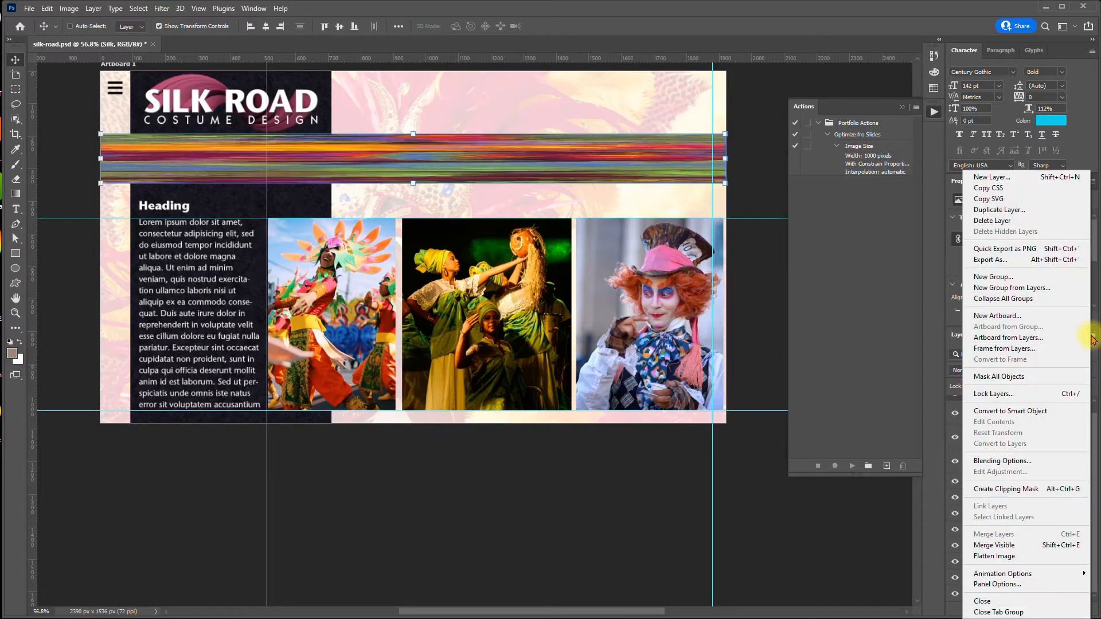
click(1027, 411)
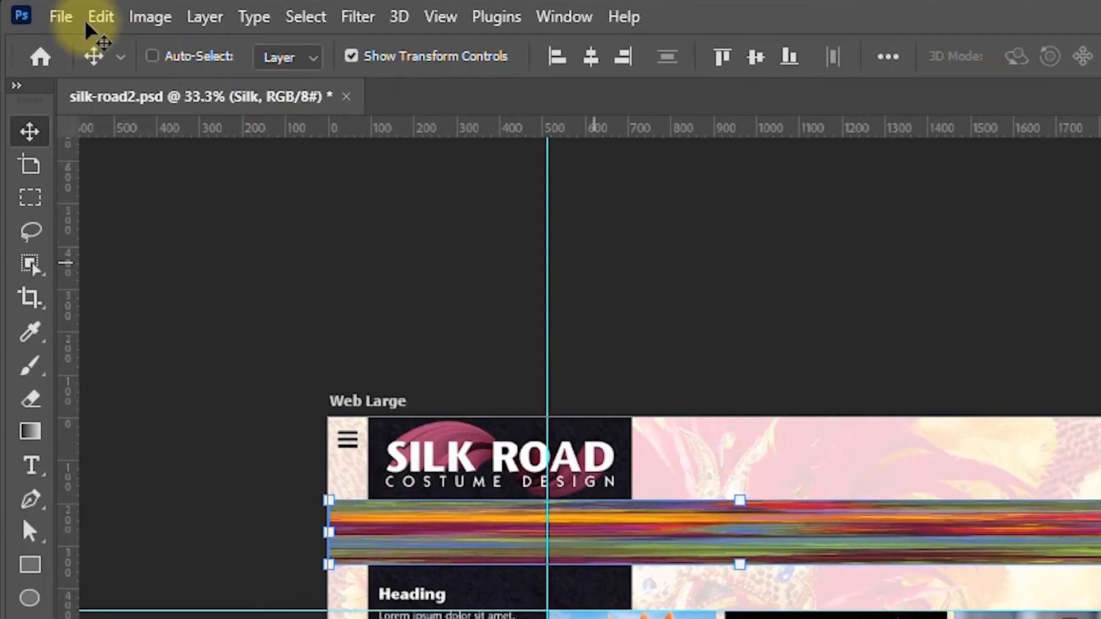
- Start a Puppet Warp on the Silk layer with the mode set to Distort
click(94, 23)
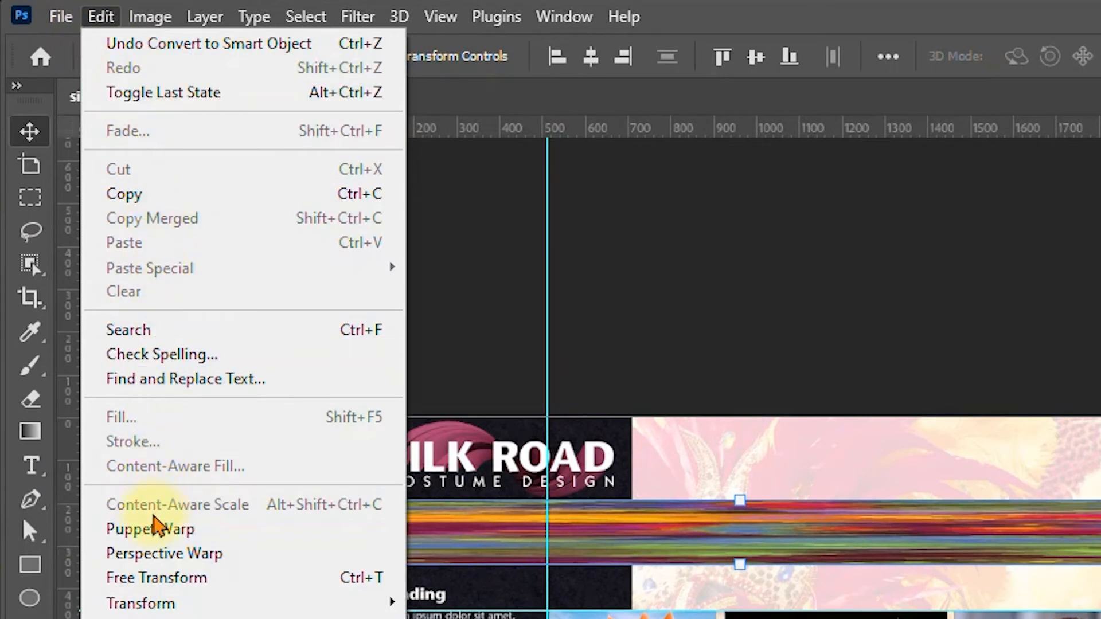
click(156, 529)
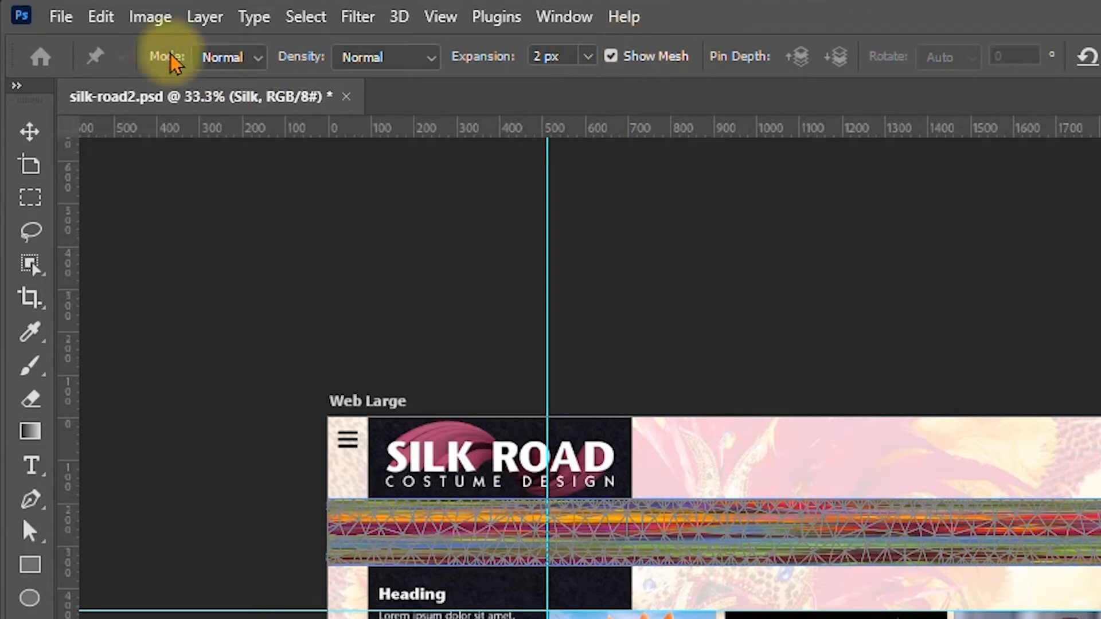
click(223, 62)
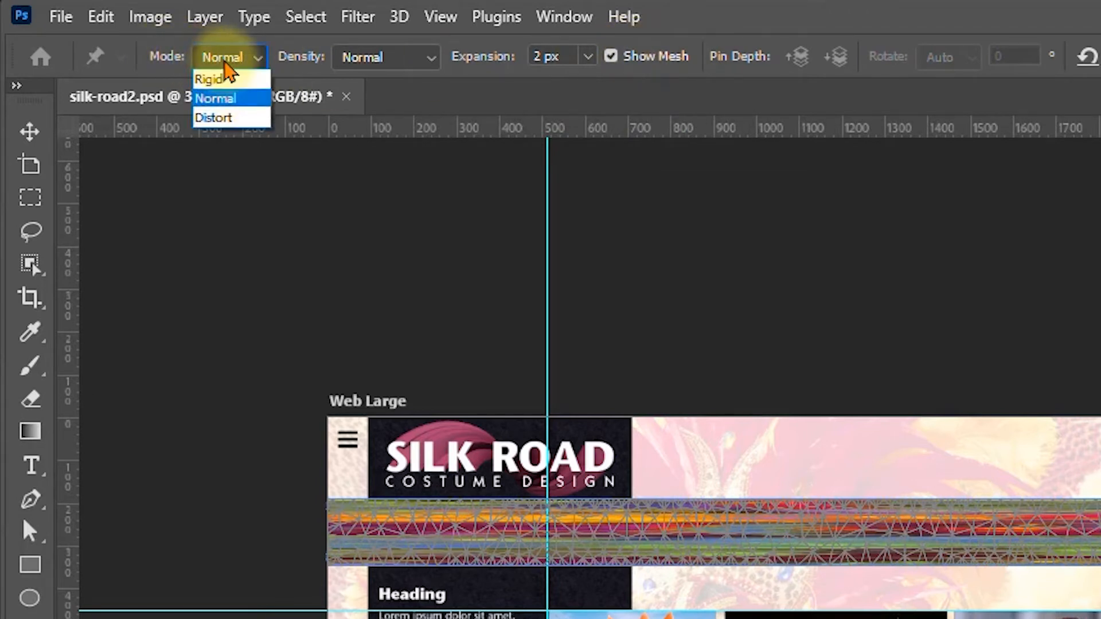
click(230, 118)
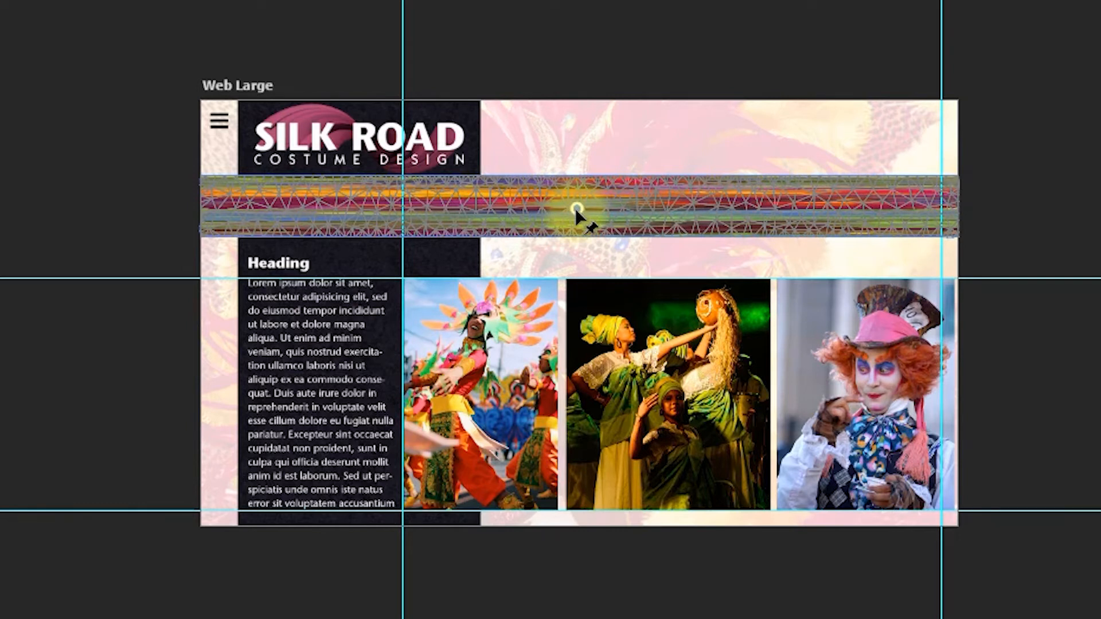
- Pin the silk's left end, spread its right end with an upper and a lower pin, and shift the centre pin to the left
click(203, 178)
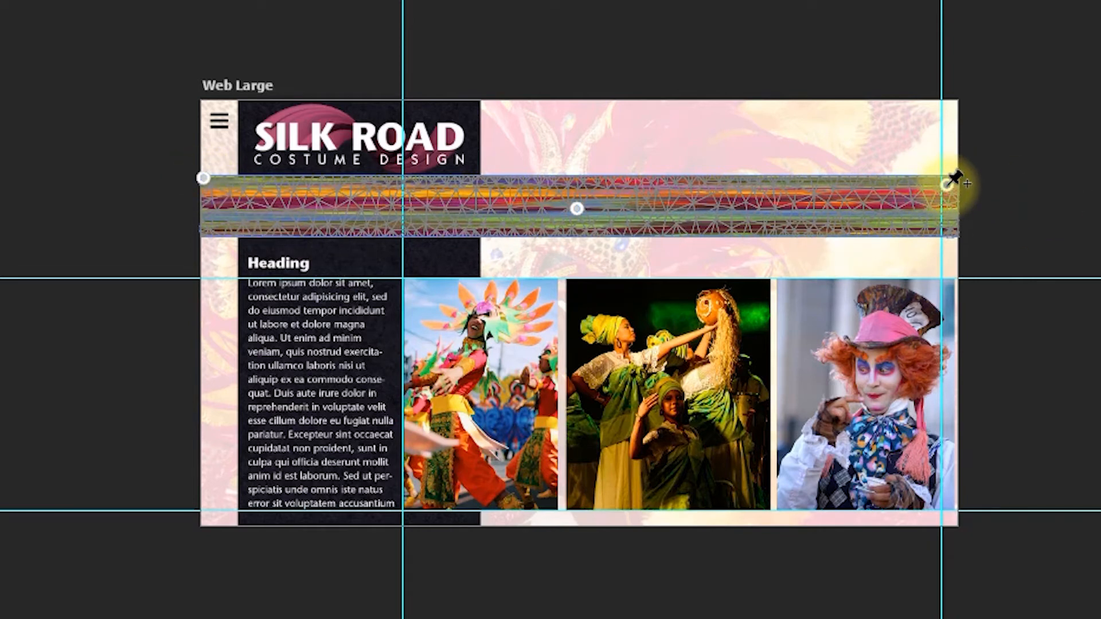
drag(946, 185, 935, 93)
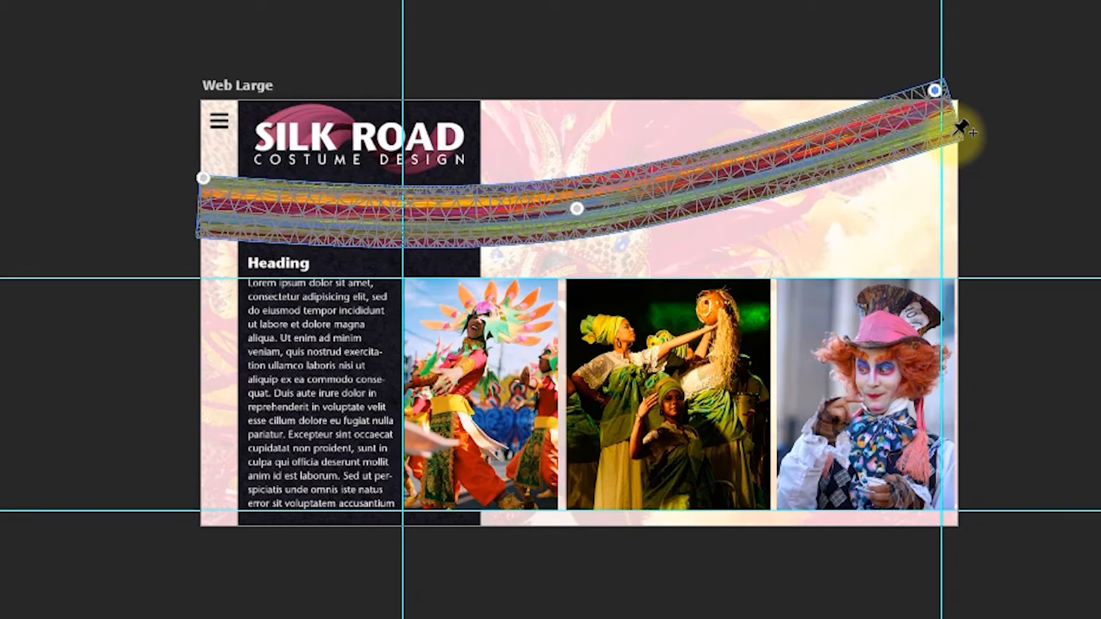
drag(953, 136, 975, 179)
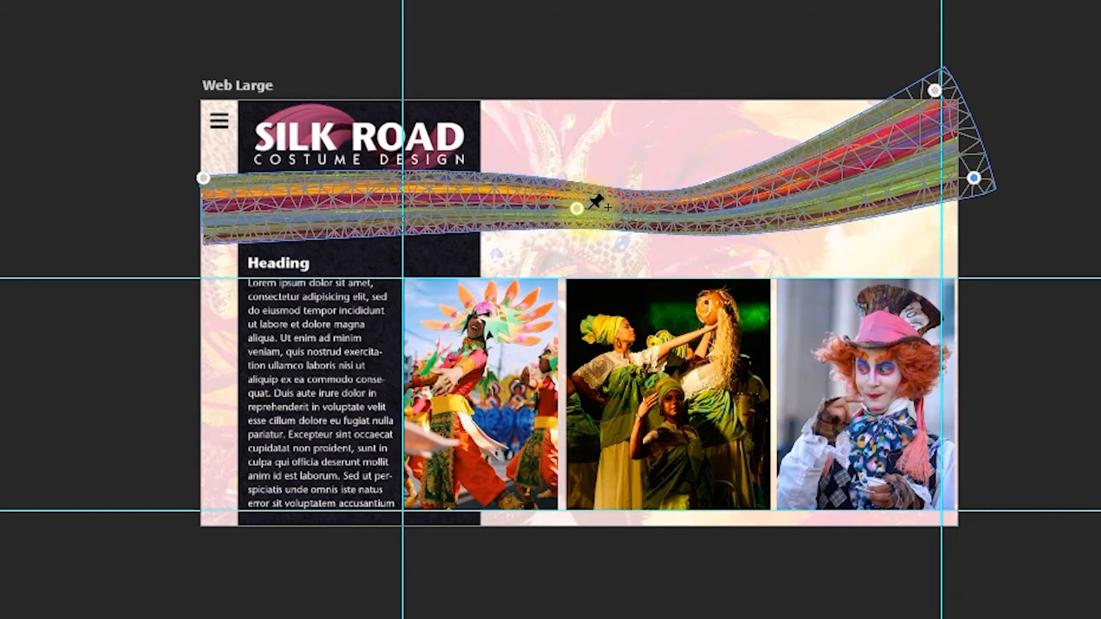
drag(577, 208, 427, 206)
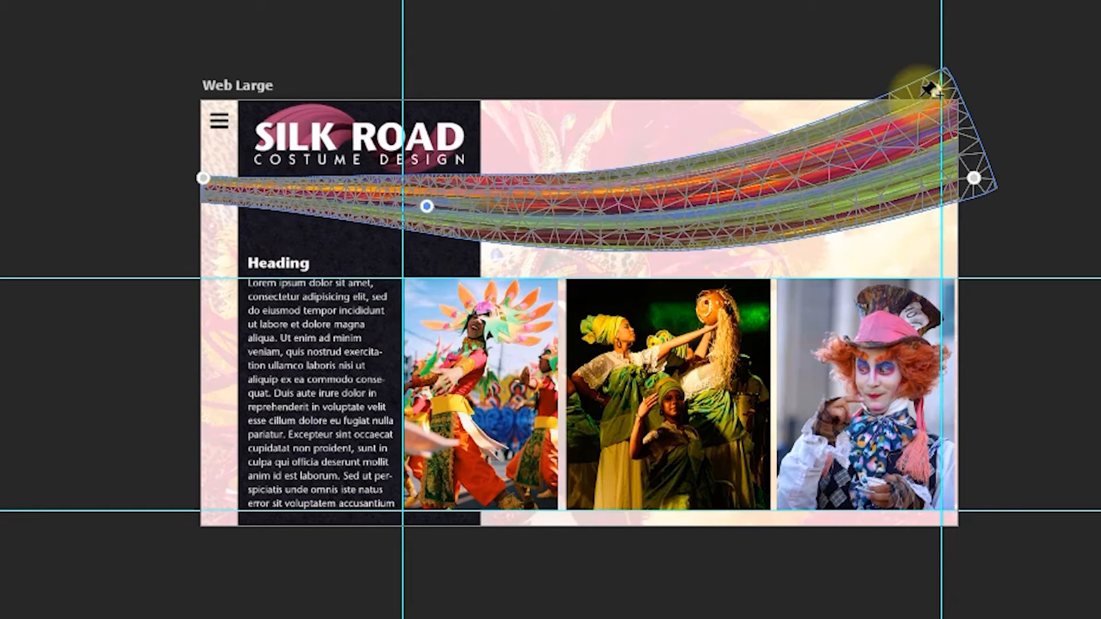
- Fine-tune the warp pins at the silk's ends and middle into a tapering curve, commit the warp and save the document
drag(934, 86, 928, 68)
drag(972, 185, 964, 184)
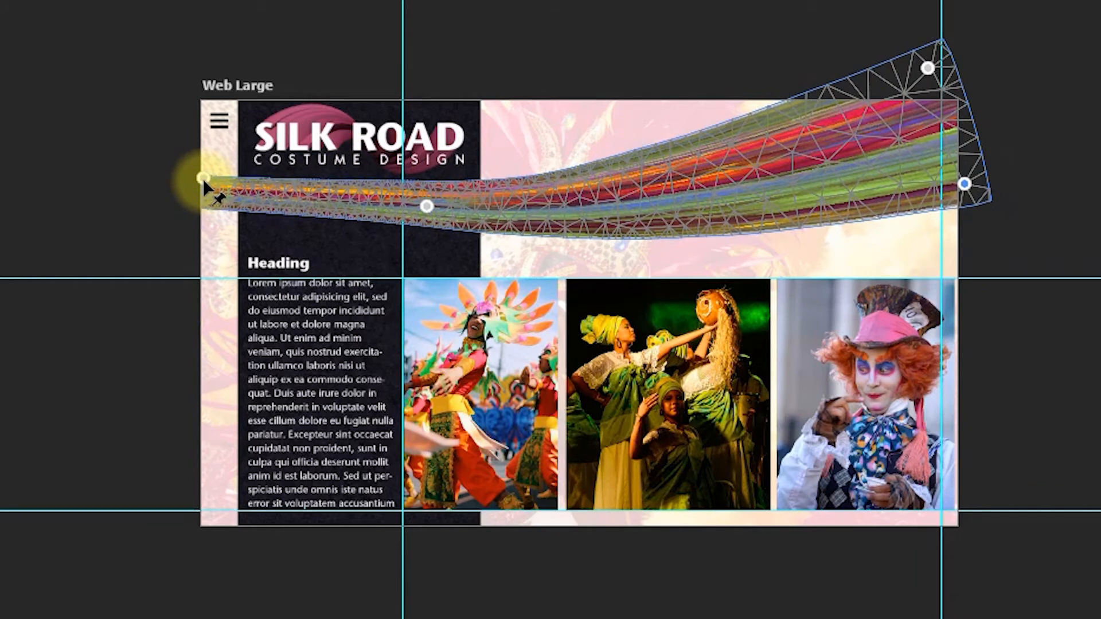
drag(203, 177, 188, 173)
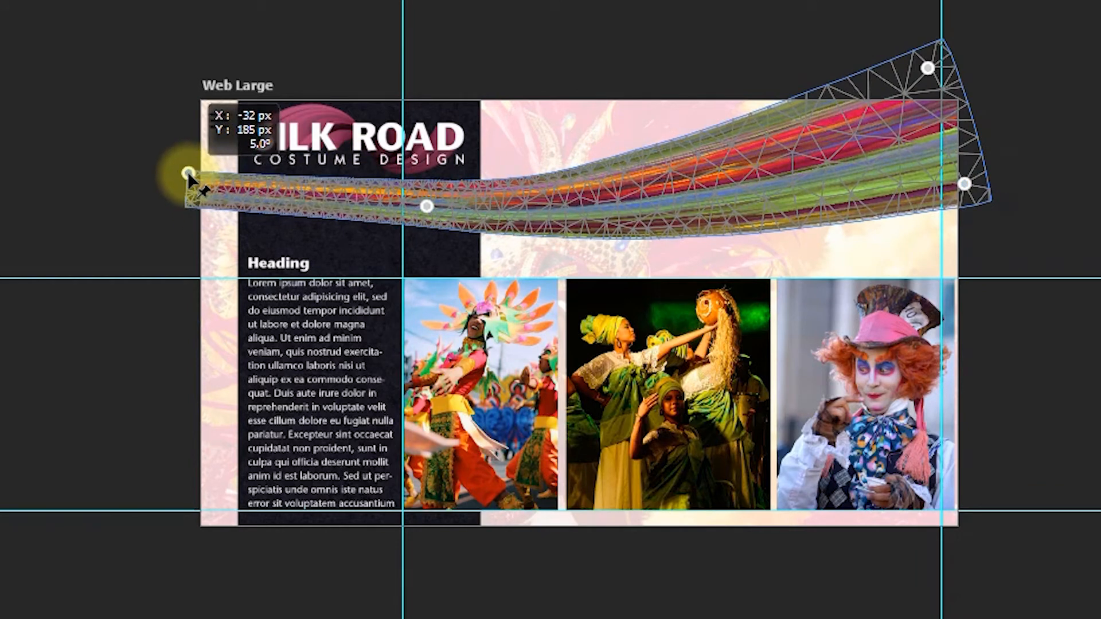
drag(426, 206, 401, 211)
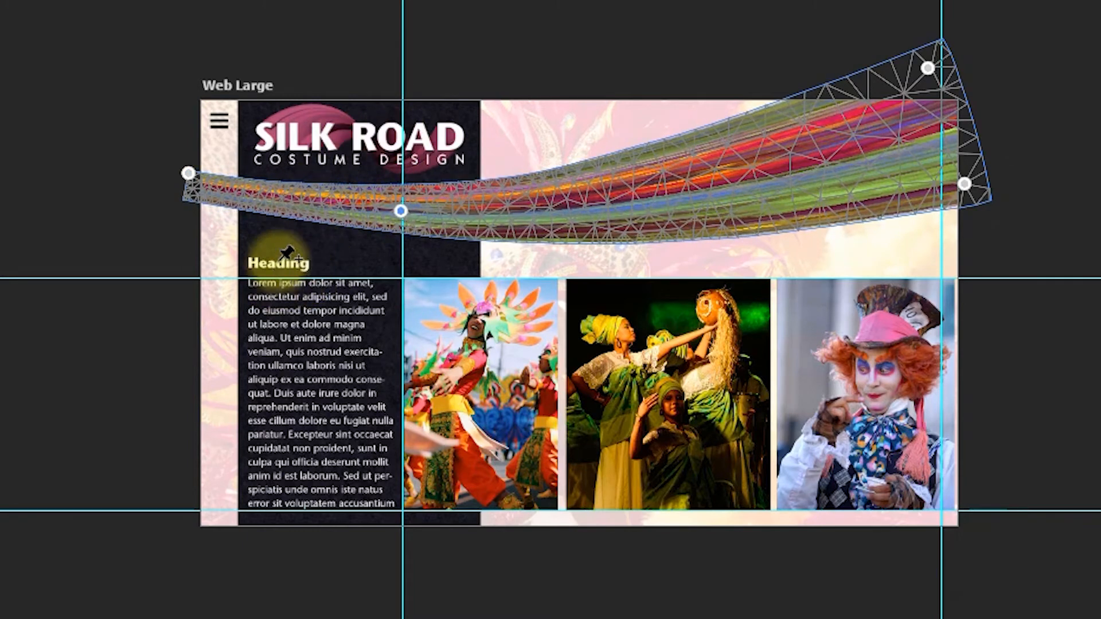
drag(966, 185, 974, 206)
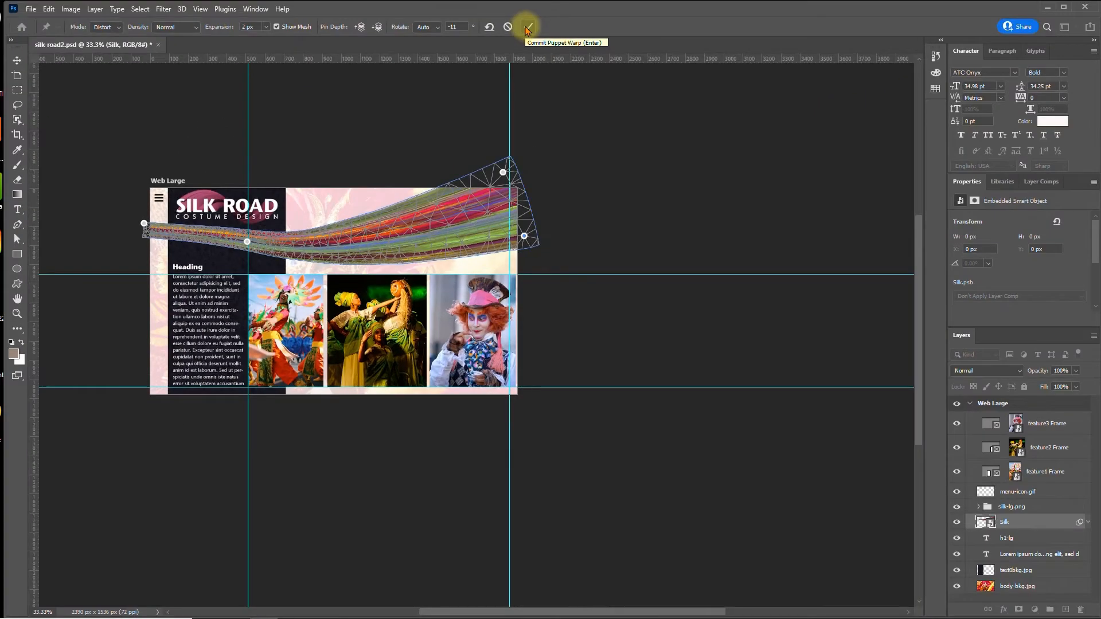
click(527, 27)
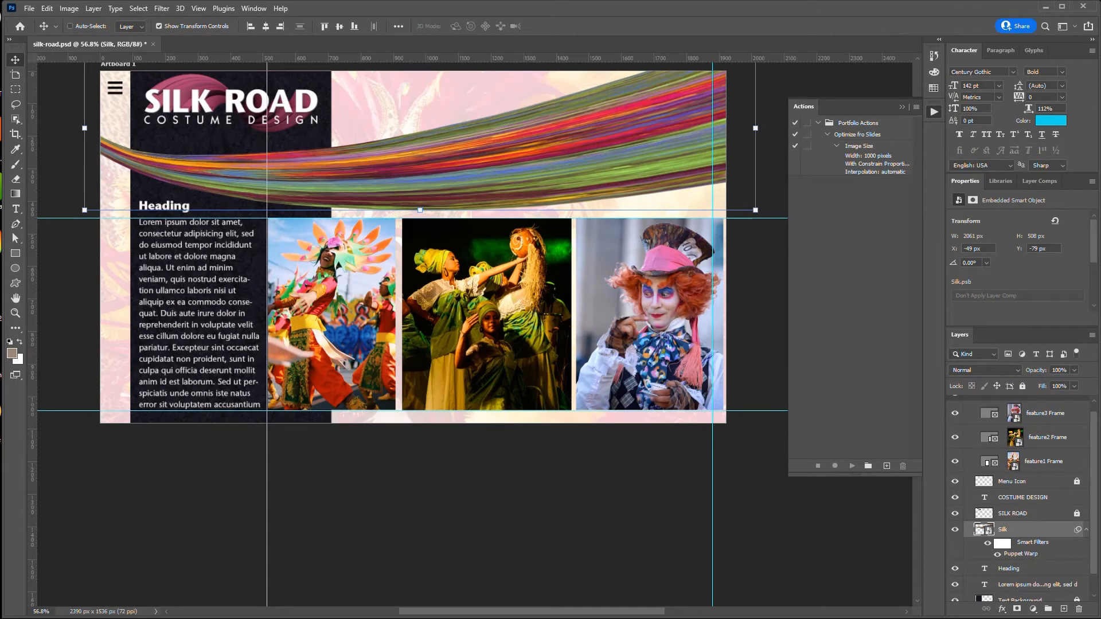
key(ctrl+s)
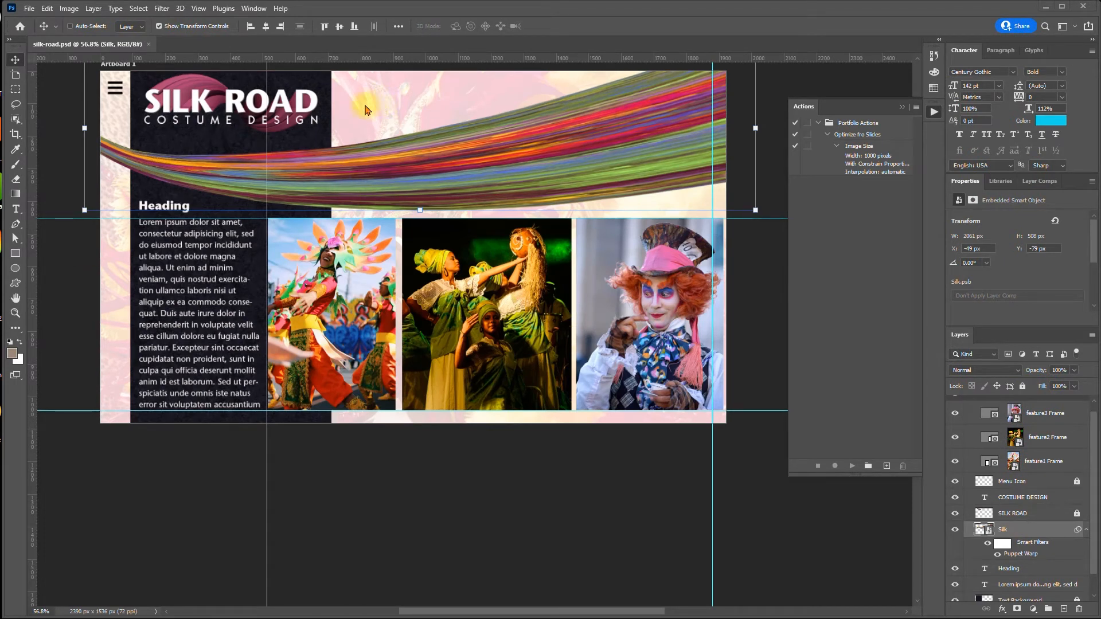
- Unlock the Menu Icon, SILK ROAD and Text Background layers inside Artboard 1
drag(370, 122, 365, 181)
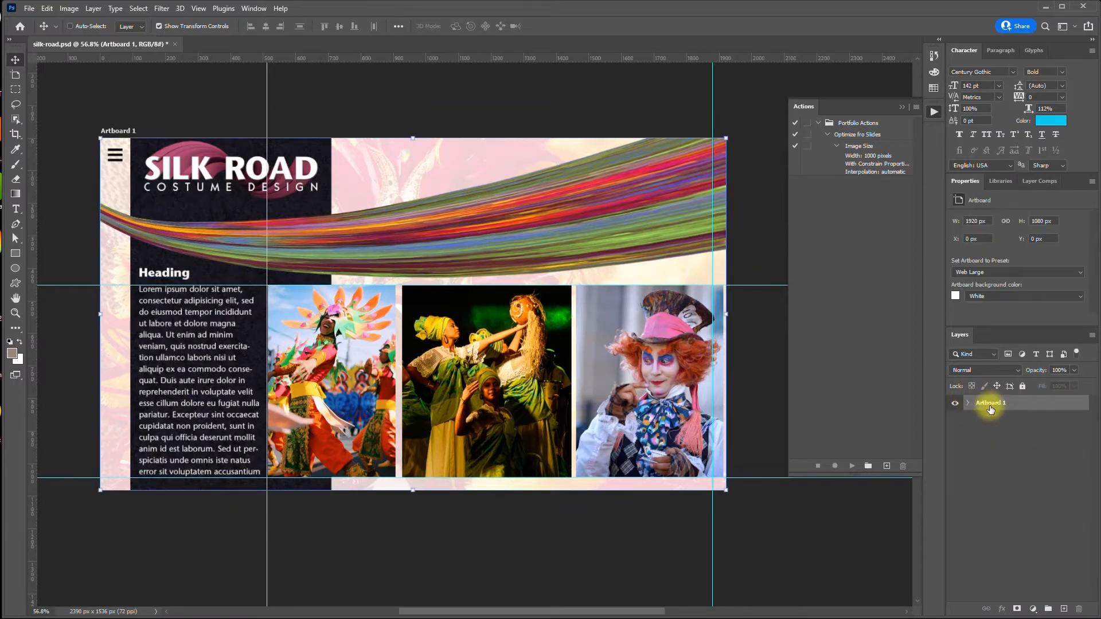
click(967, 405)
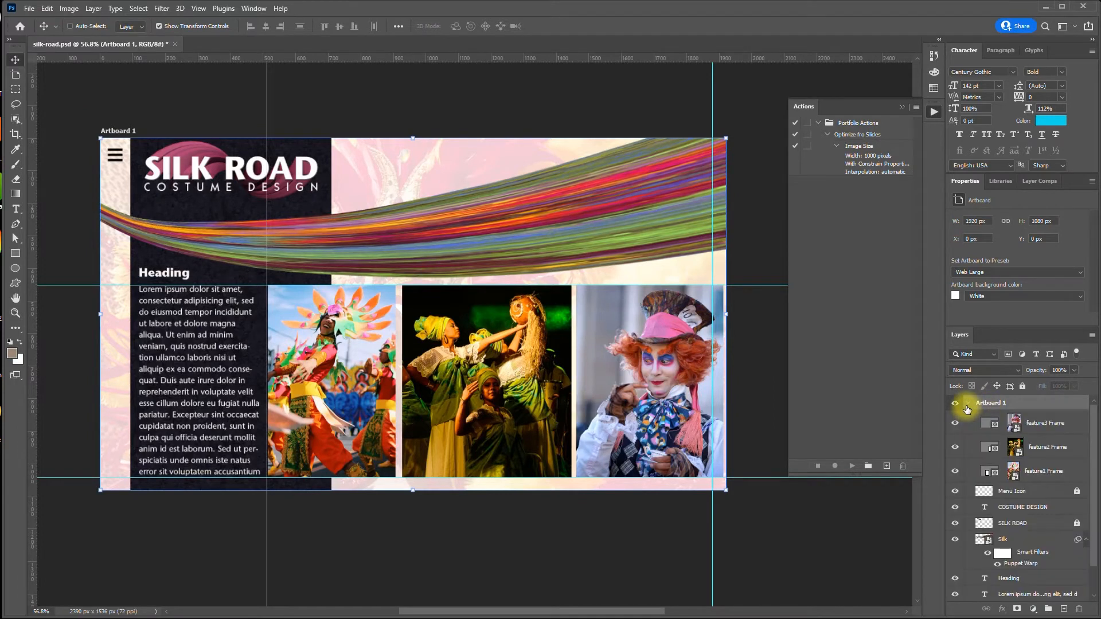
click(1072, 493)
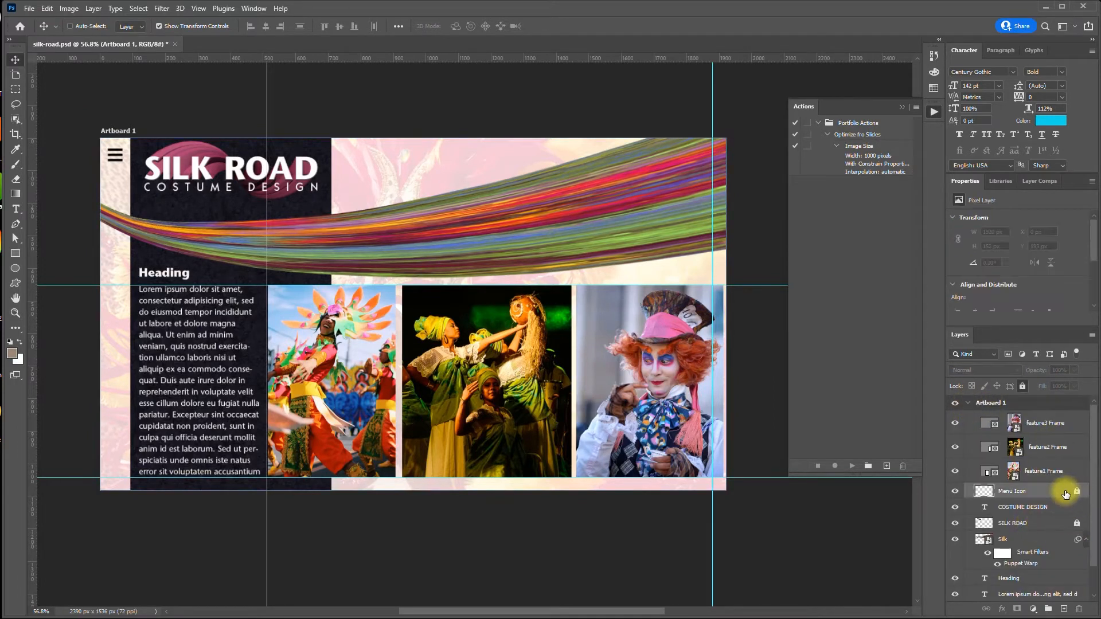
click(1023, 388)
click(1032, 523)
click(1023, 387)
scroll(1019, 546, down, 1)
scroll(1018, 547, down, 1)
click(1021, 579)
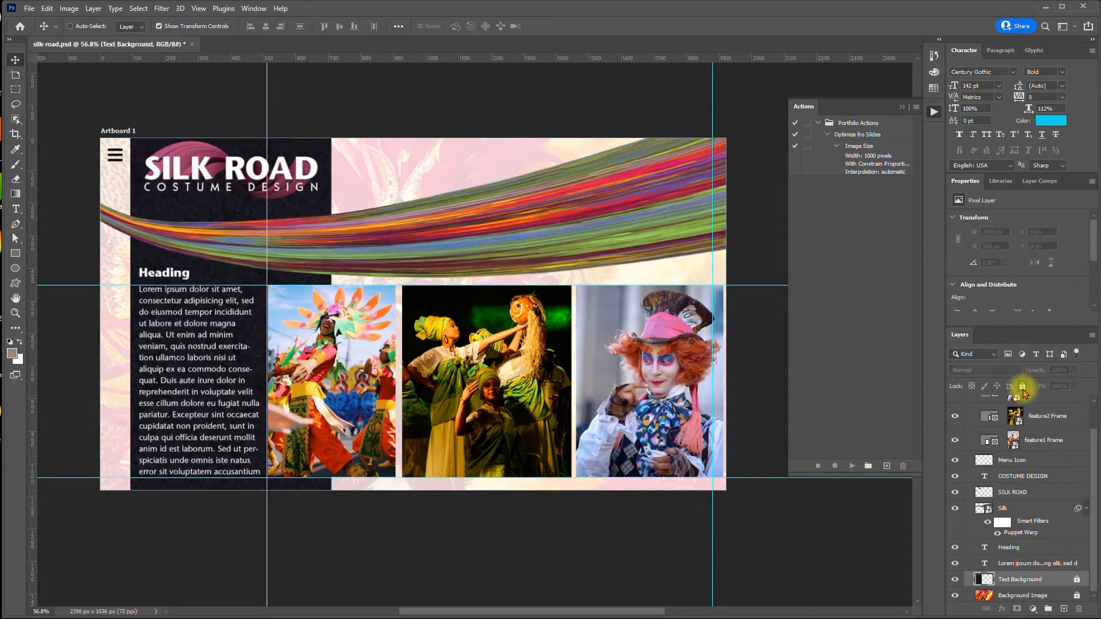
click(1022, 387)
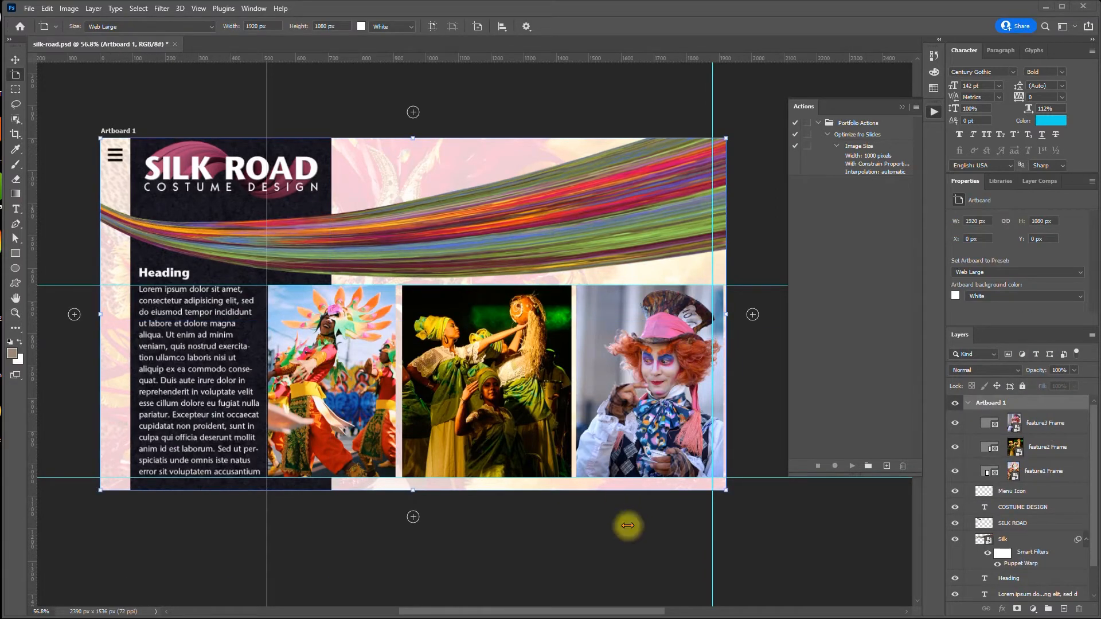
- Rename Artboard 1 to Web Large and collapse its layer list
right_click(970, 405)
key(Escape)
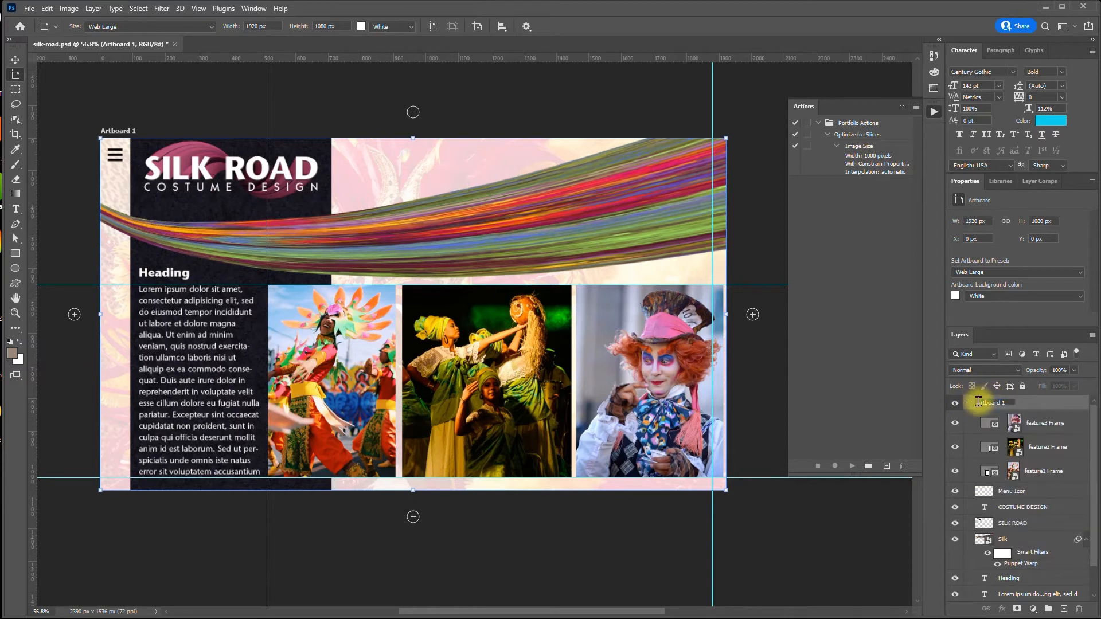
double_click(981, 402)
text(Web Large)
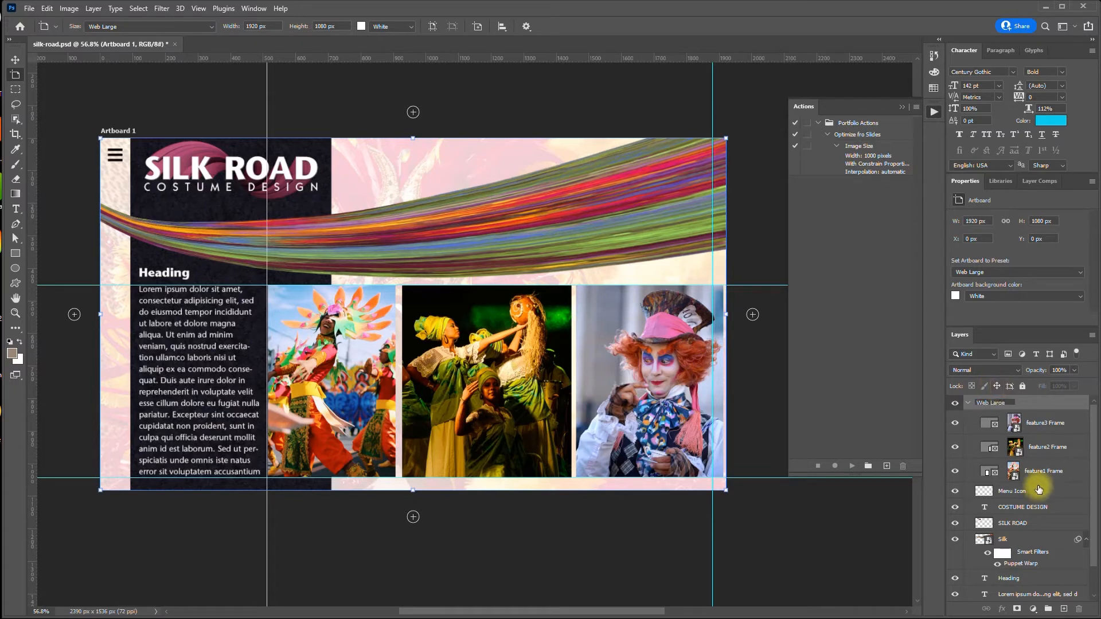
key(Return)
click(968, 403)
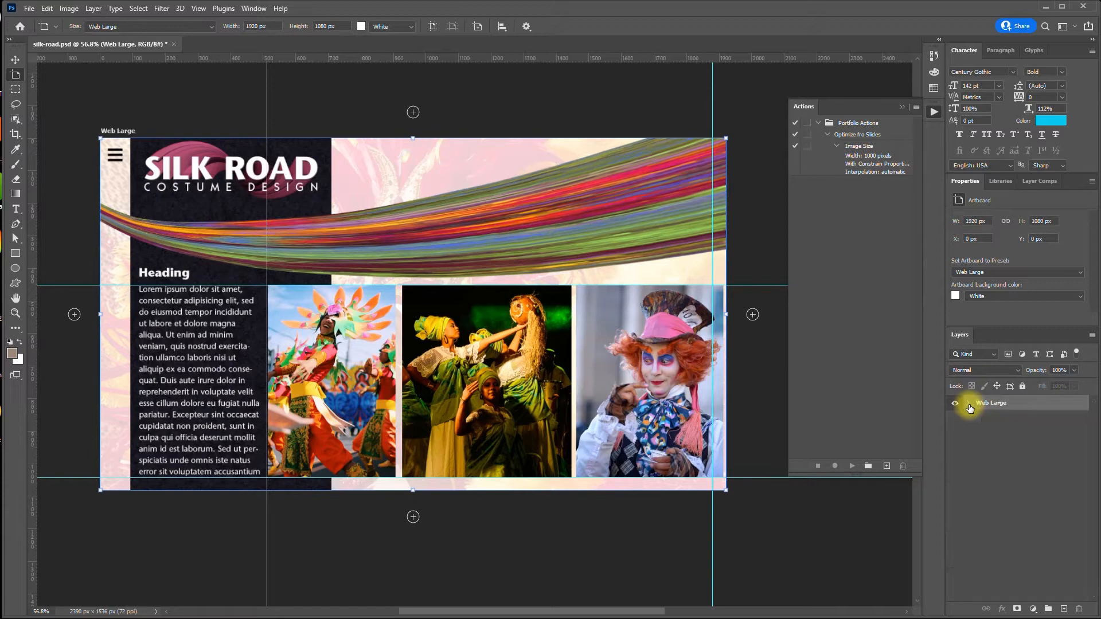
- Save the document, then check that Generator is enabled in the Plugins preferences and accept the settings
click(29, 8)
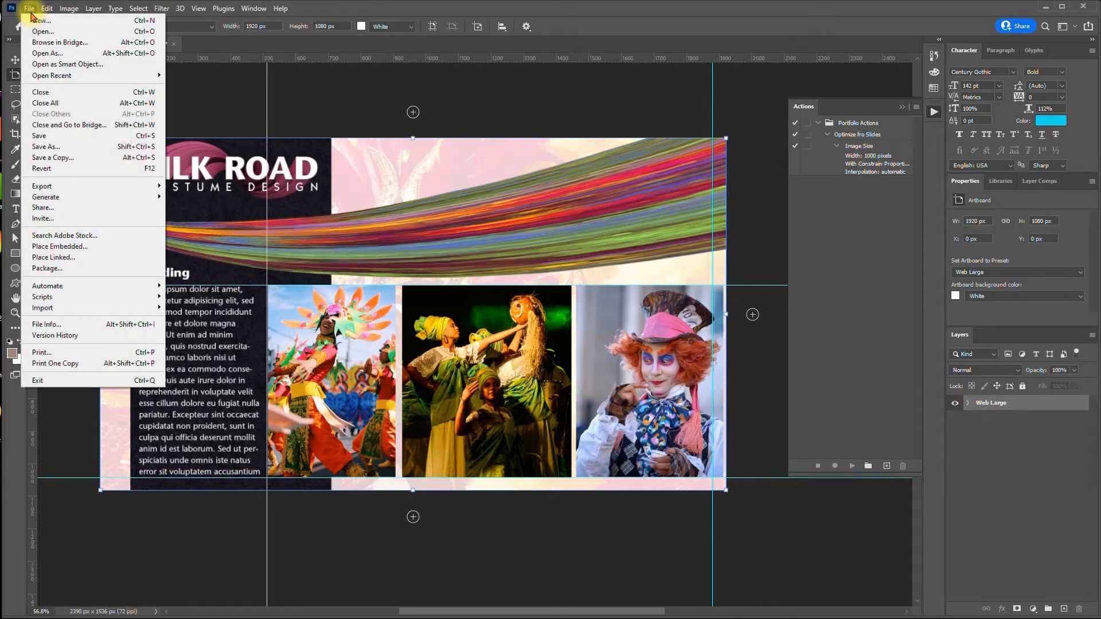
click(35, 135)
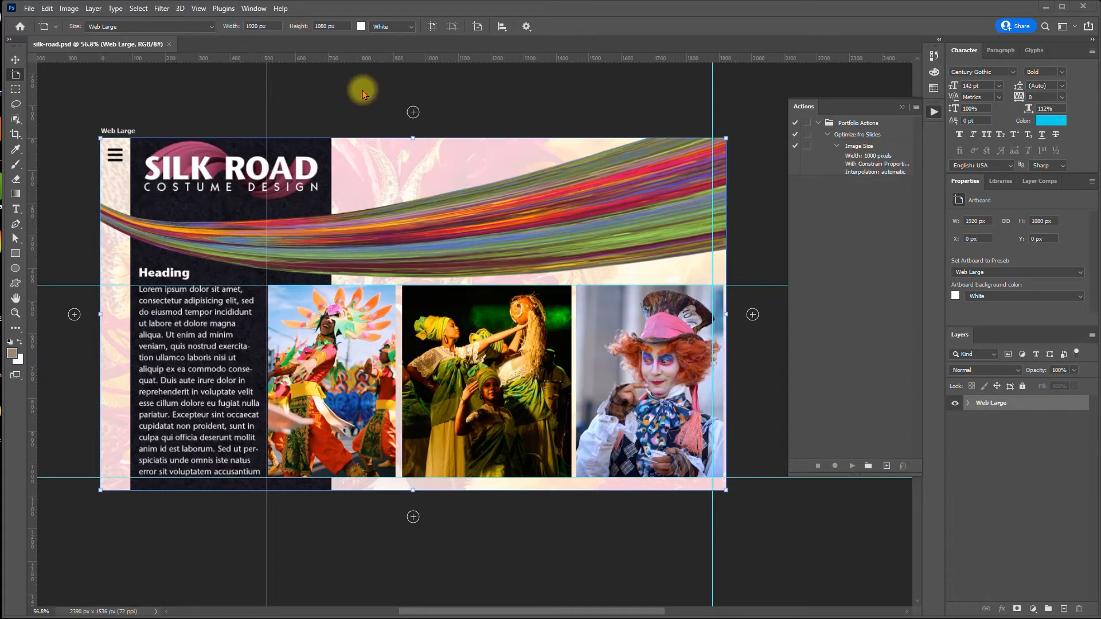
click(46, 8)
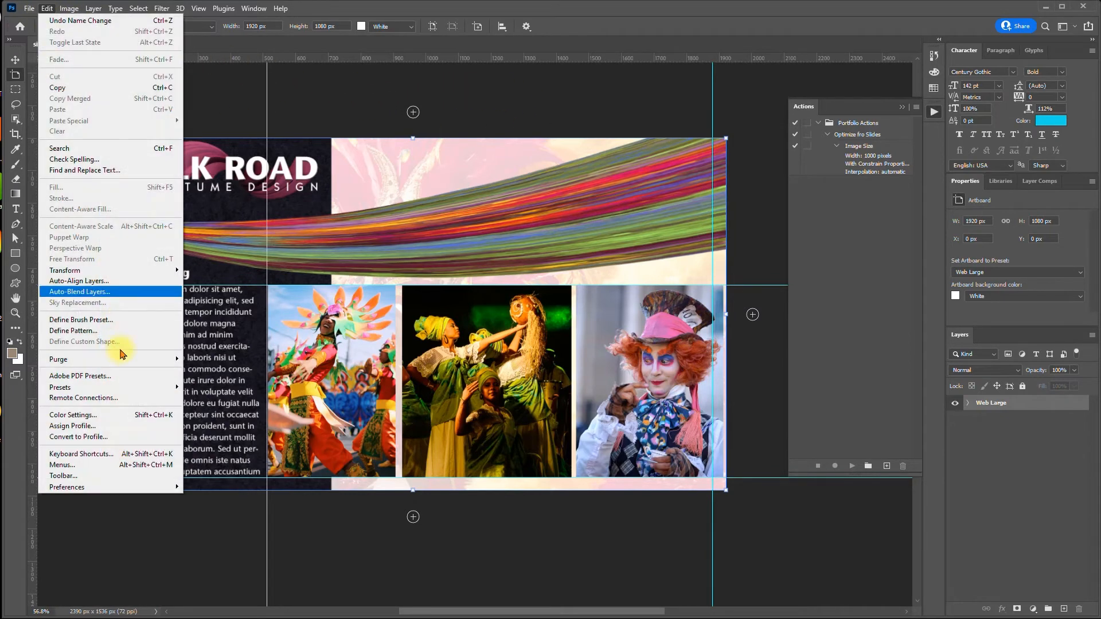
mouse_move(86, 487)
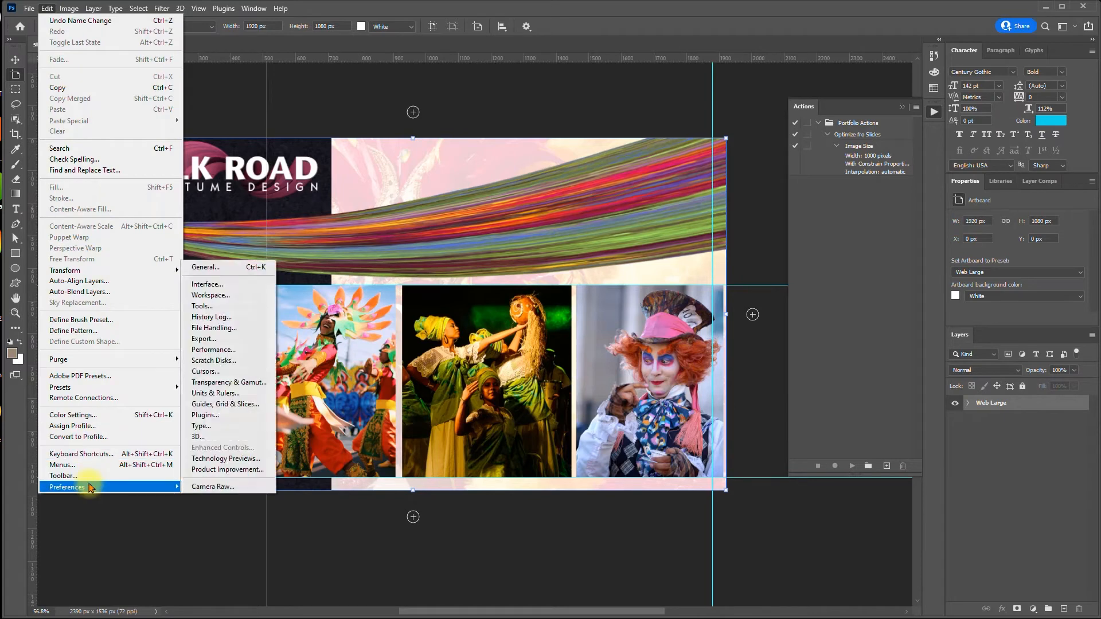
click(204, 270)
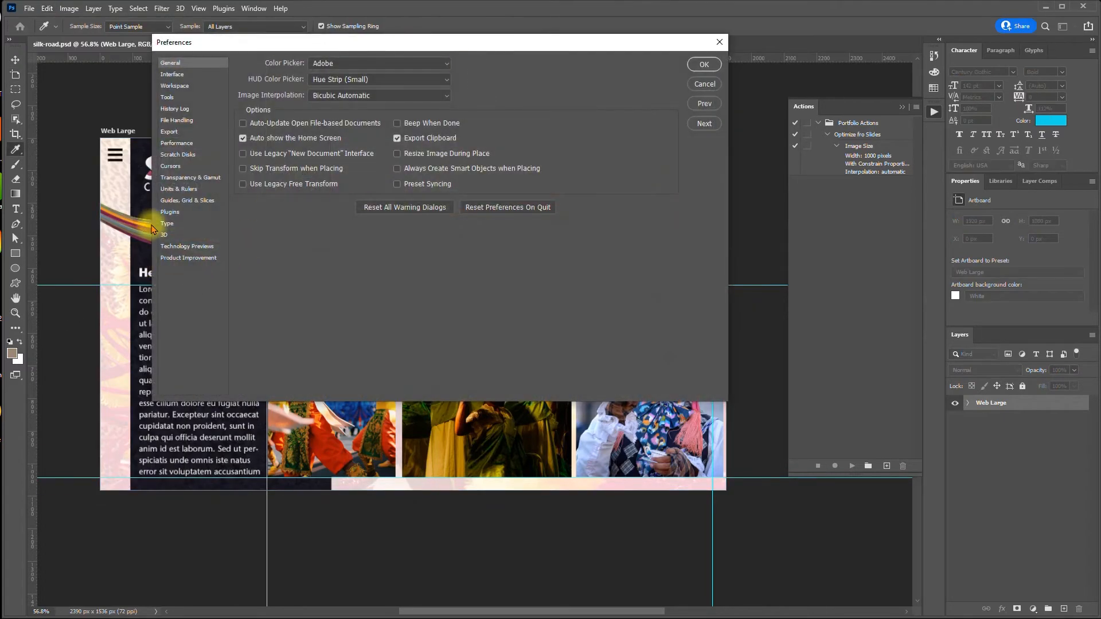
click(167, 212)
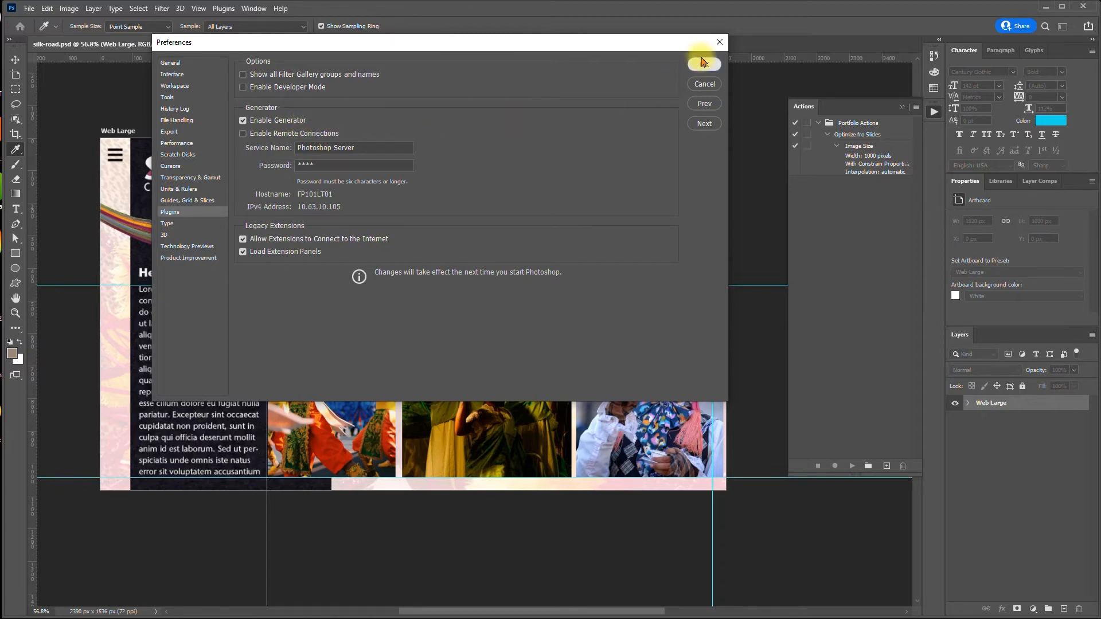
click(705, 64)
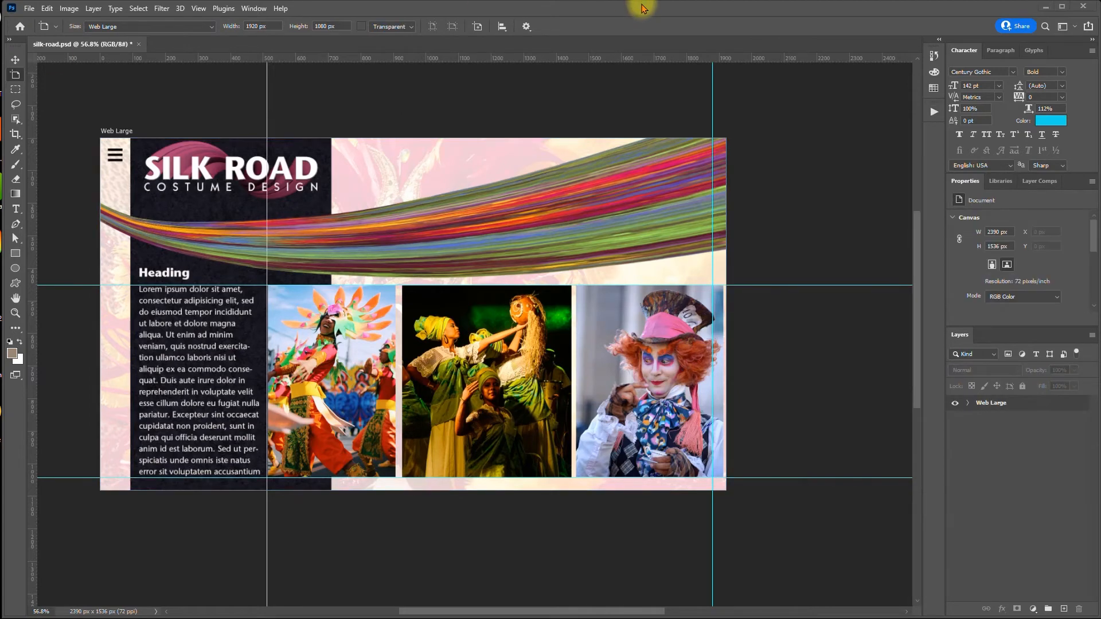
- Switch Image Assets generation off and back on for the document, then recheck the Generate options
click(30, 9)
mouse_move(75, 199)
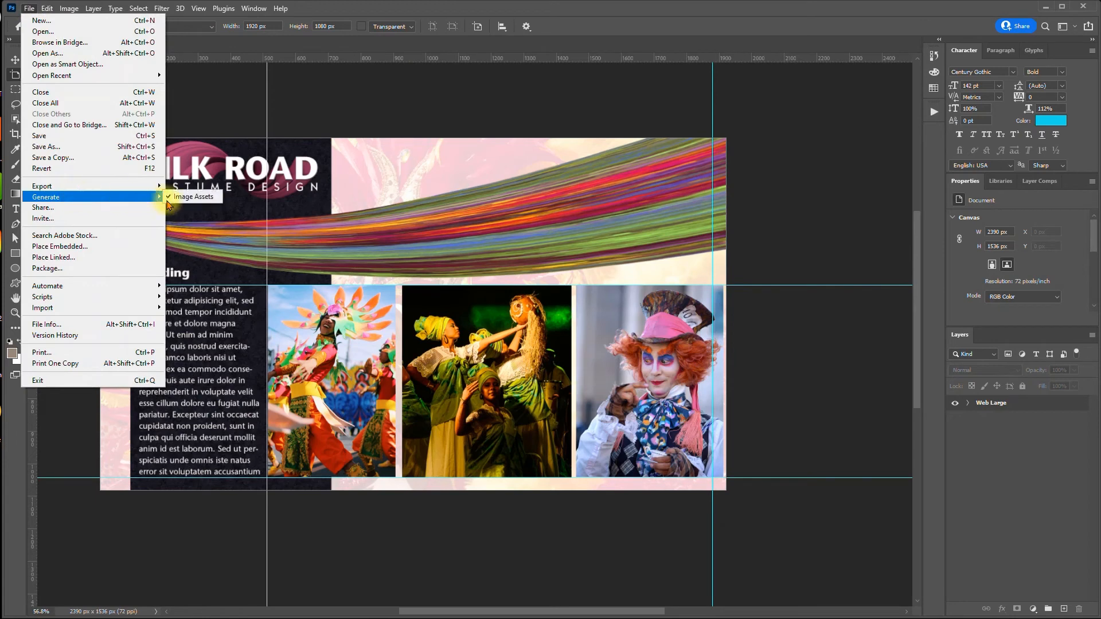
click(170, 199)
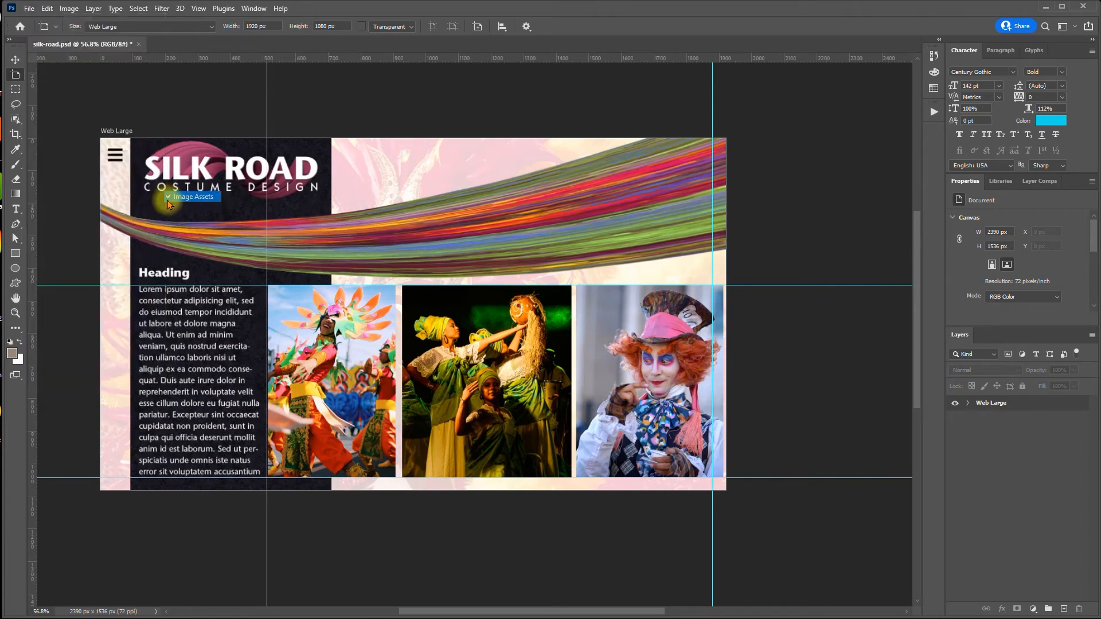
click(29, 9)
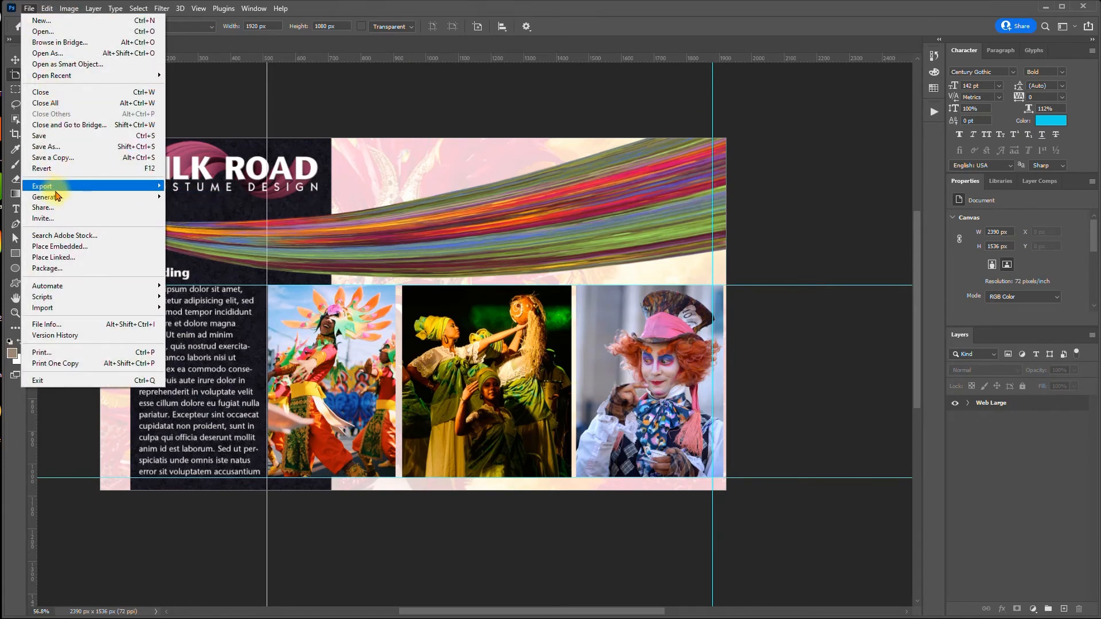
mouse_move(54, 198)
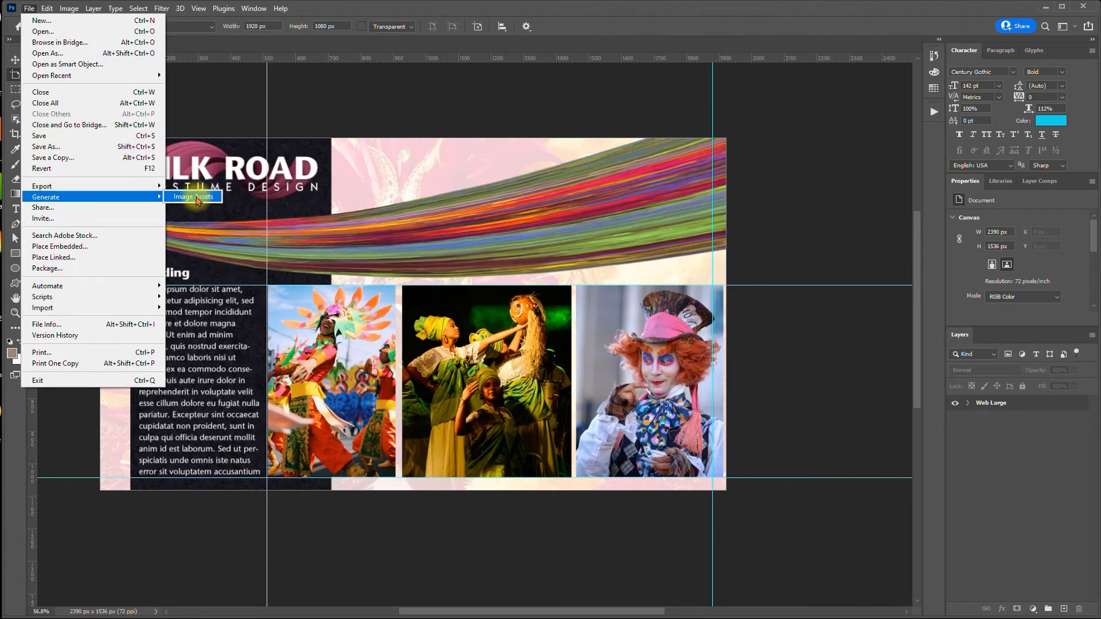
click(195, 197)
click(29, 8)
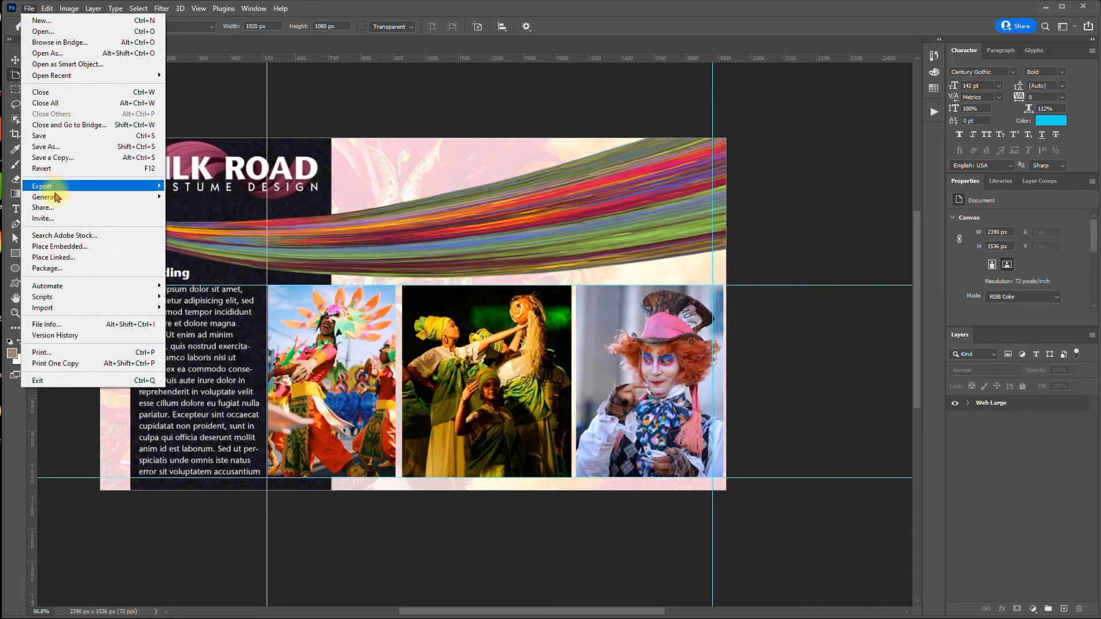
mouse_move(56, 198)
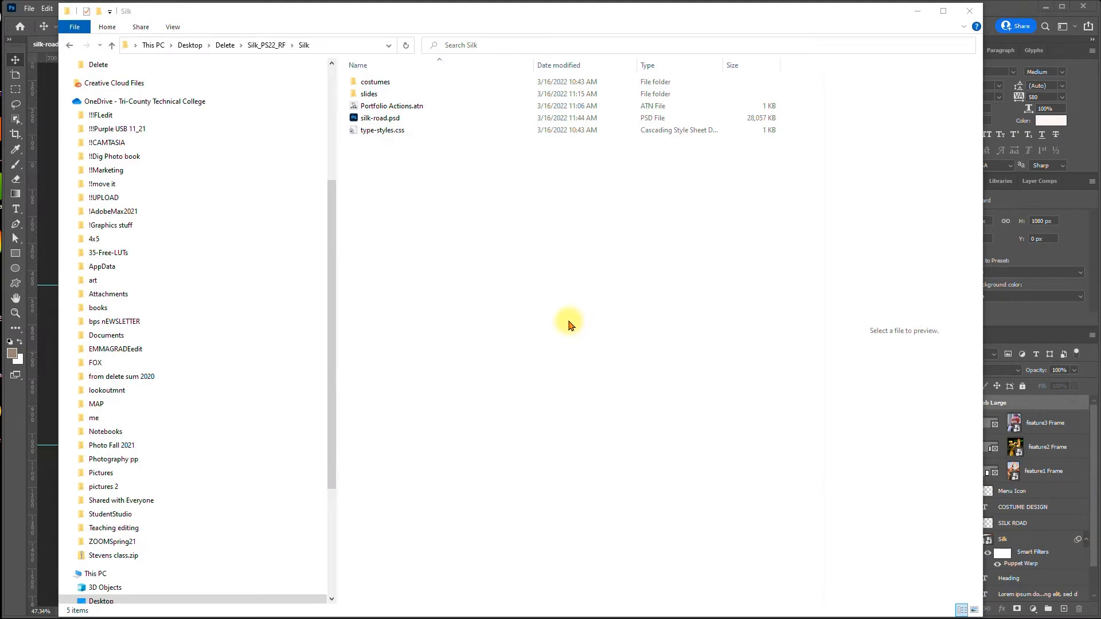
- Switch from the Silk project folder back to Photoshop and group the COSTUME DESIGN and SILK ROAD layers
click(302, 46)
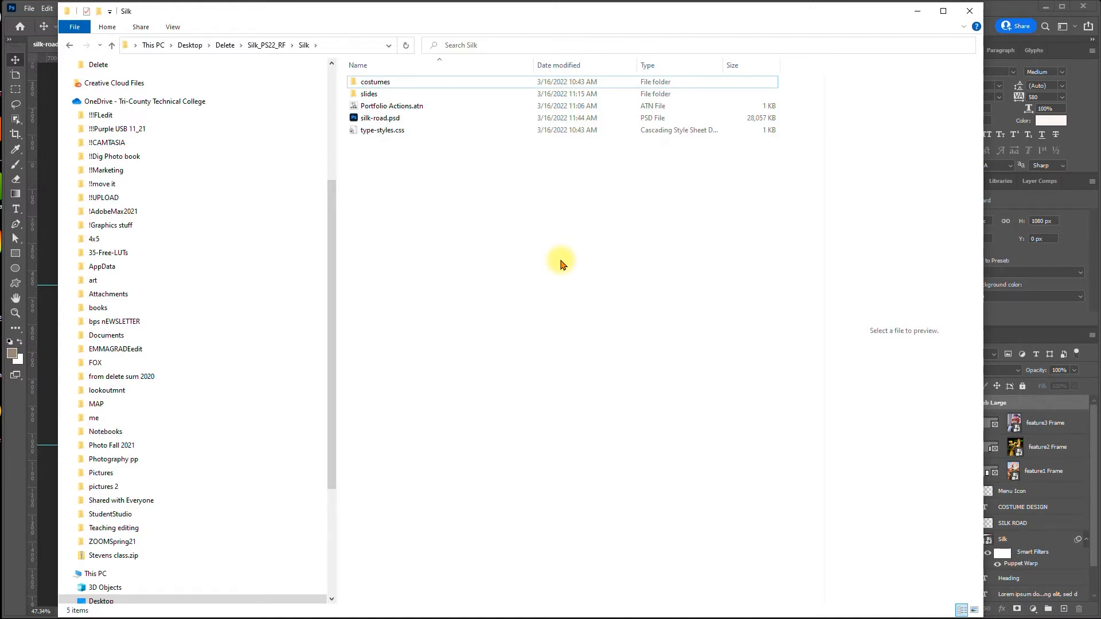
click(29, 100)
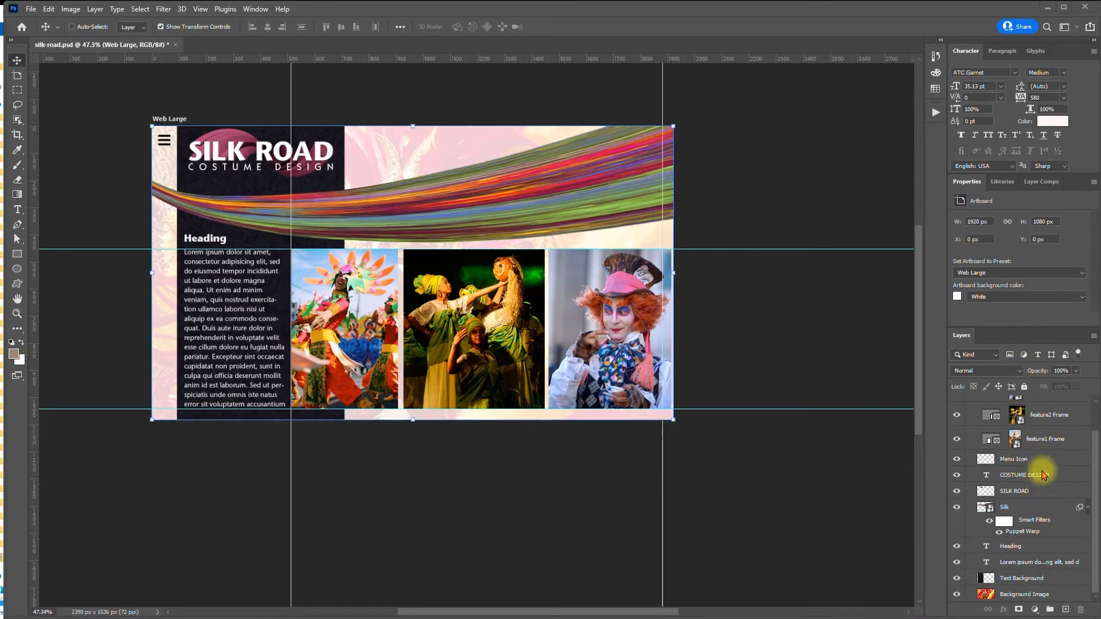
click(1038, 476)
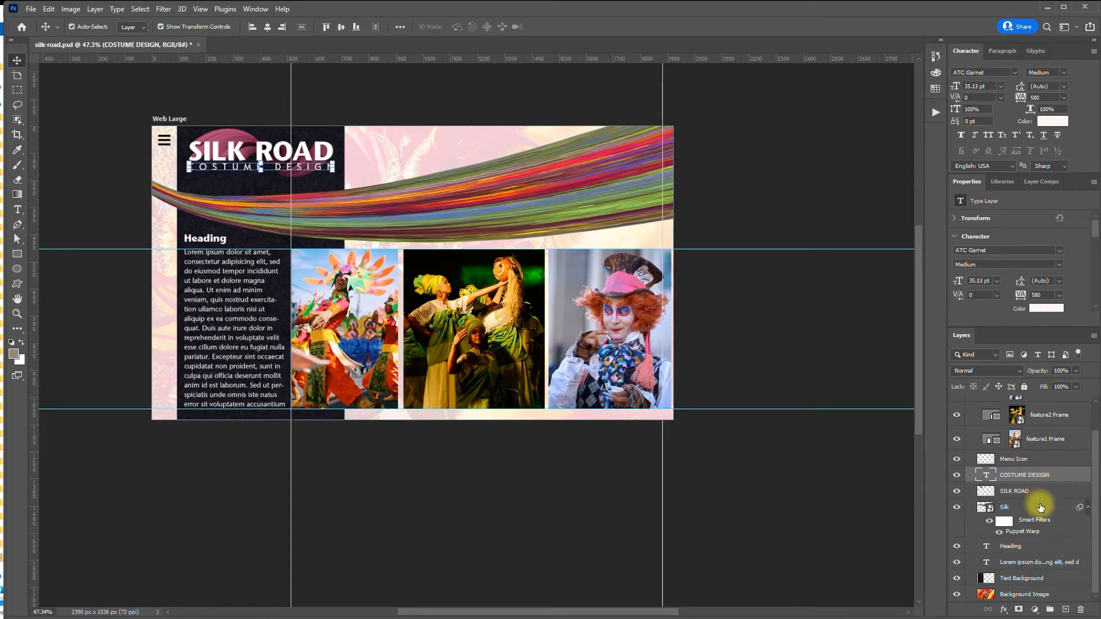
ctrl+click(1040, 491)
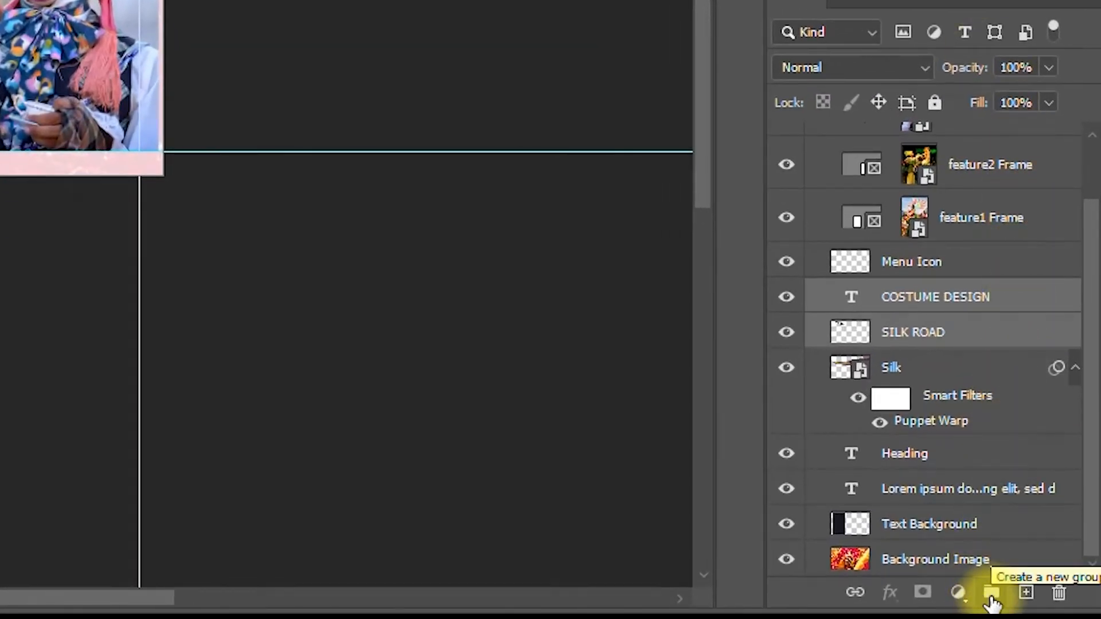
click(991, 596)
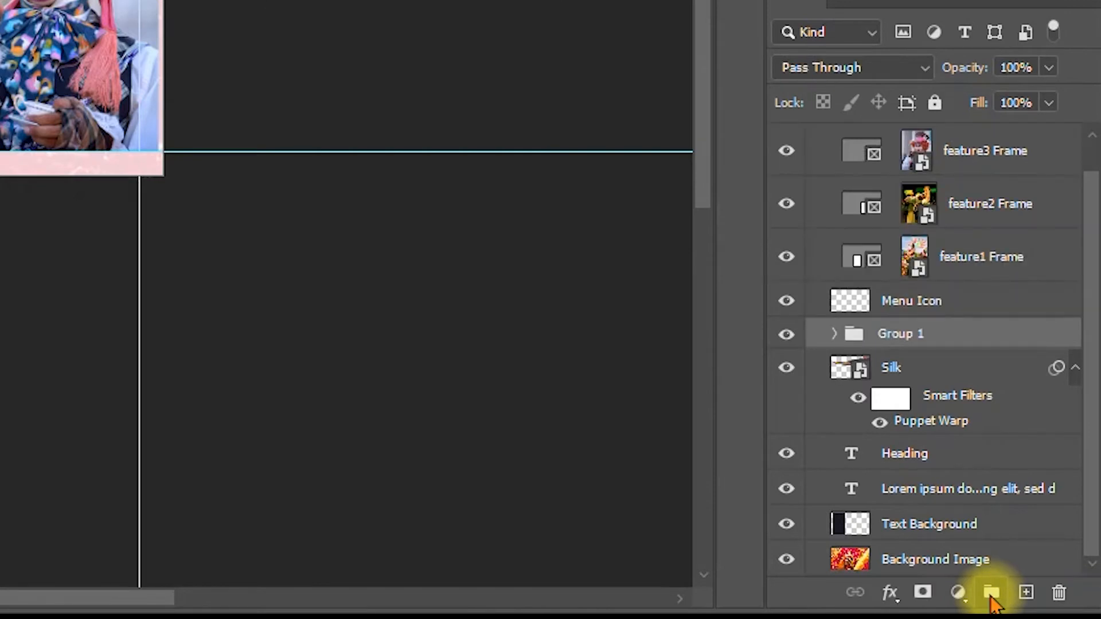
- Rename the new layer group to silk-lg.png so it is generated as a PNG asset
double_click(900, 338)
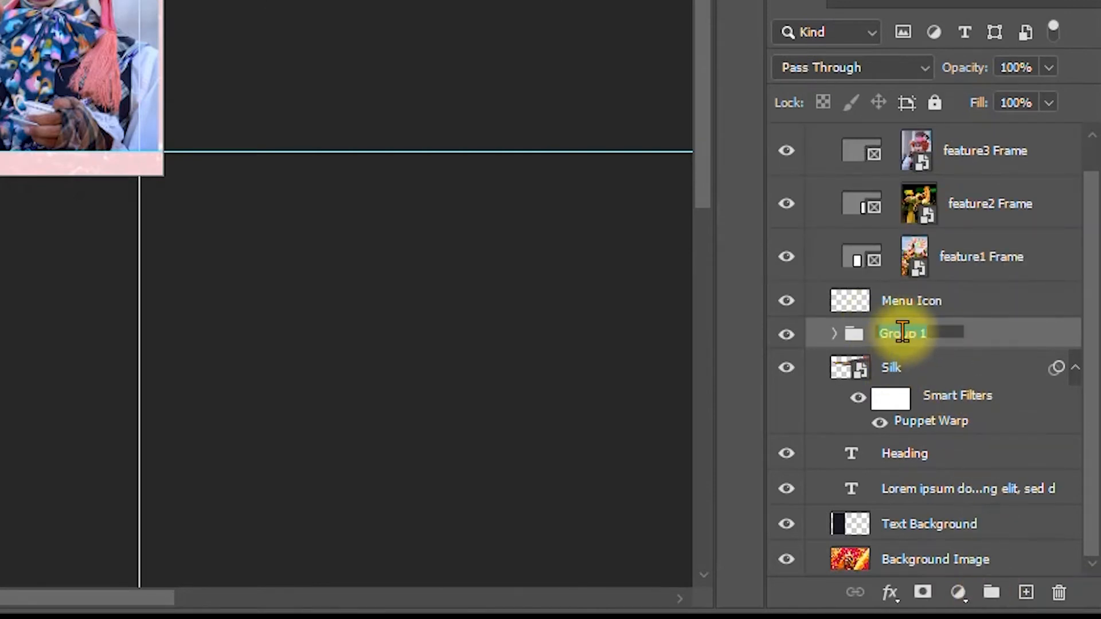
key(BackSpace)
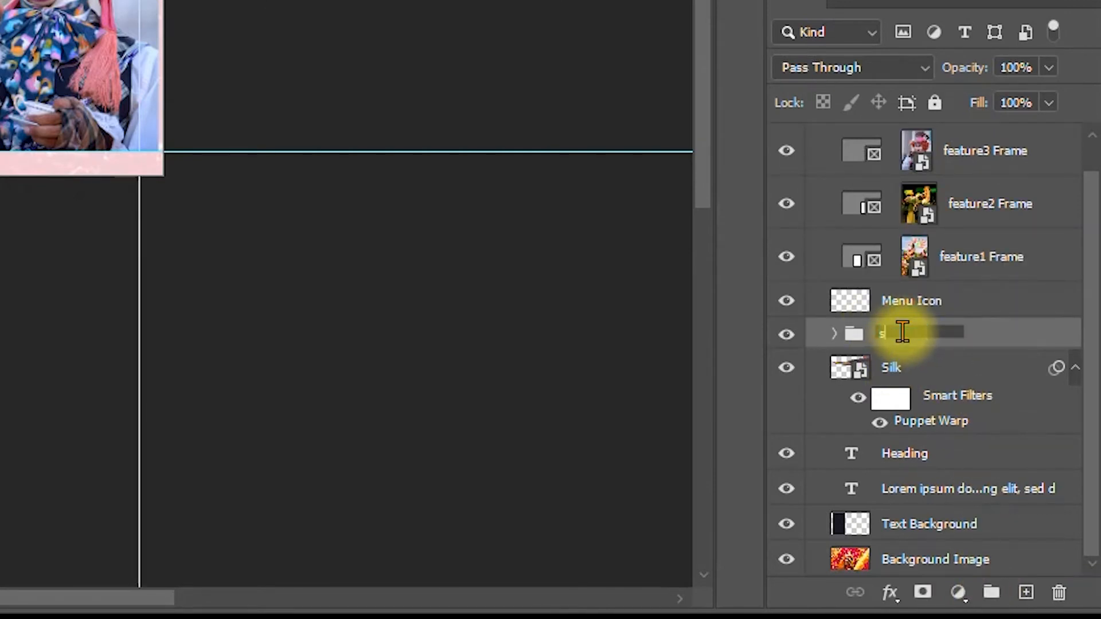
text(silk)
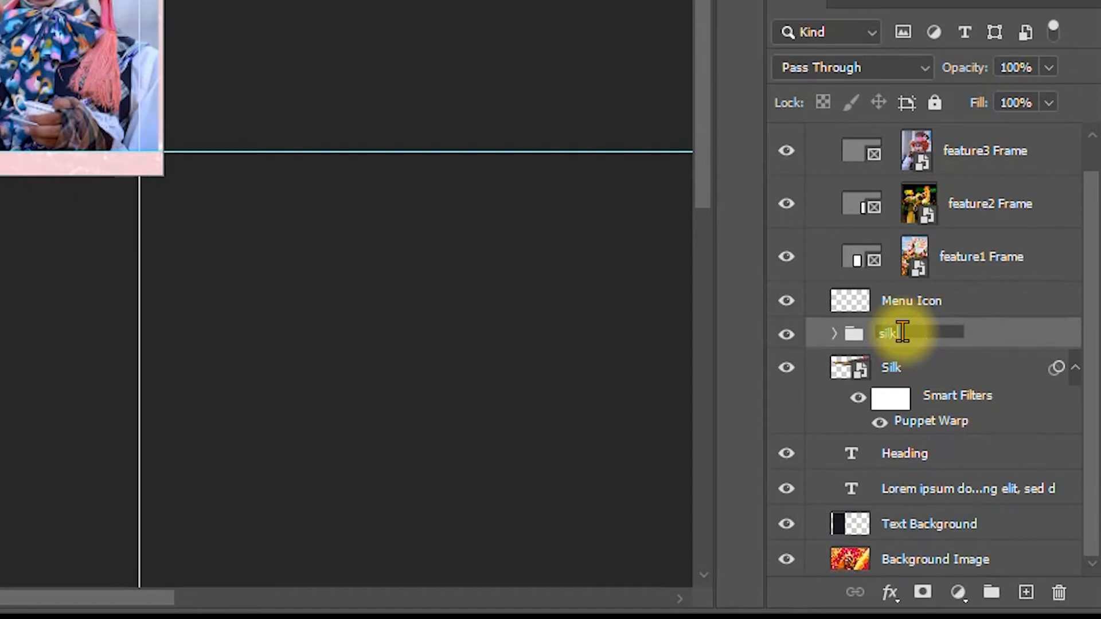
text(-lg.png)
key(Return)
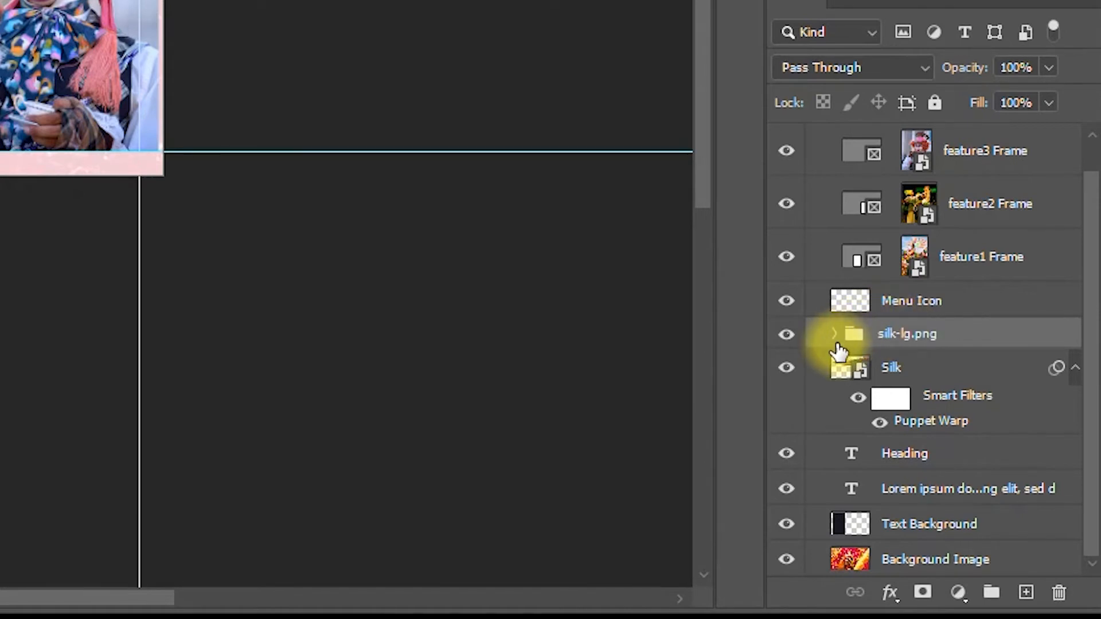
- Expand the silk-lg.png group, then switch to File Explorer and open the silk-road-assets folder inside the Silk folder
click(834, 334)
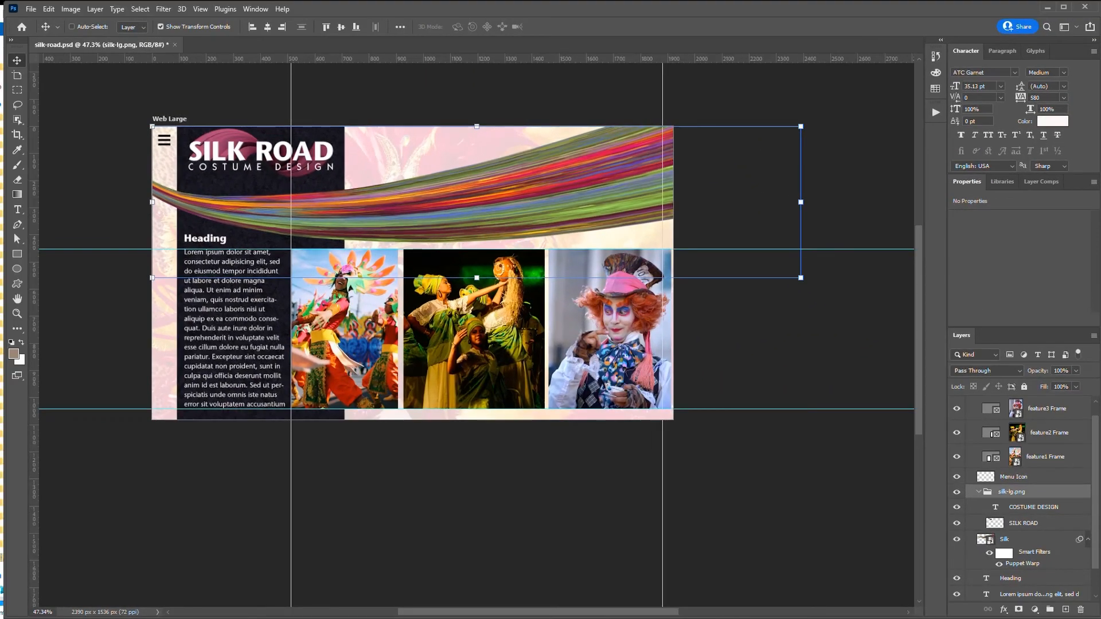
key(alt+Tab)
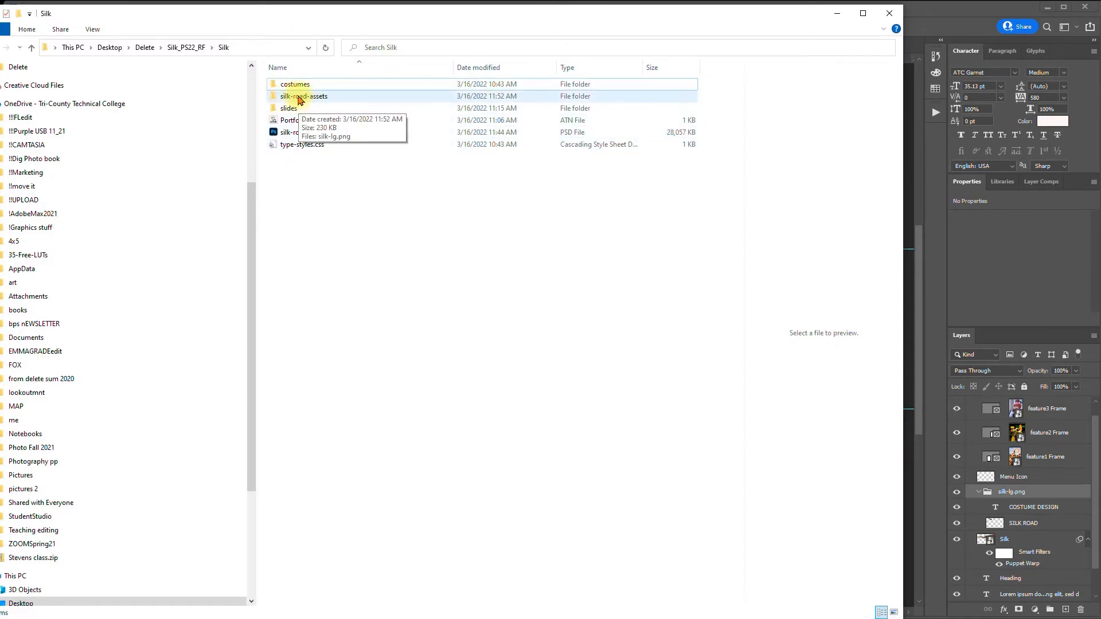
double_click(299, 98)
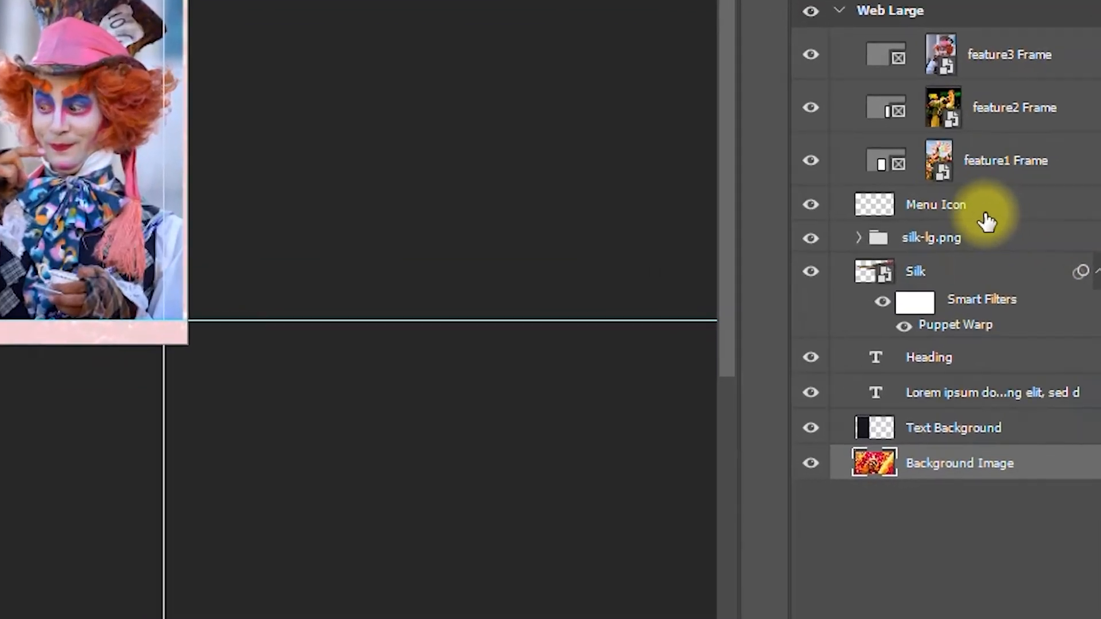
- Rename the Menu Icon layer to menu-icon.gif in the Web Large artboard
click(945, 214)
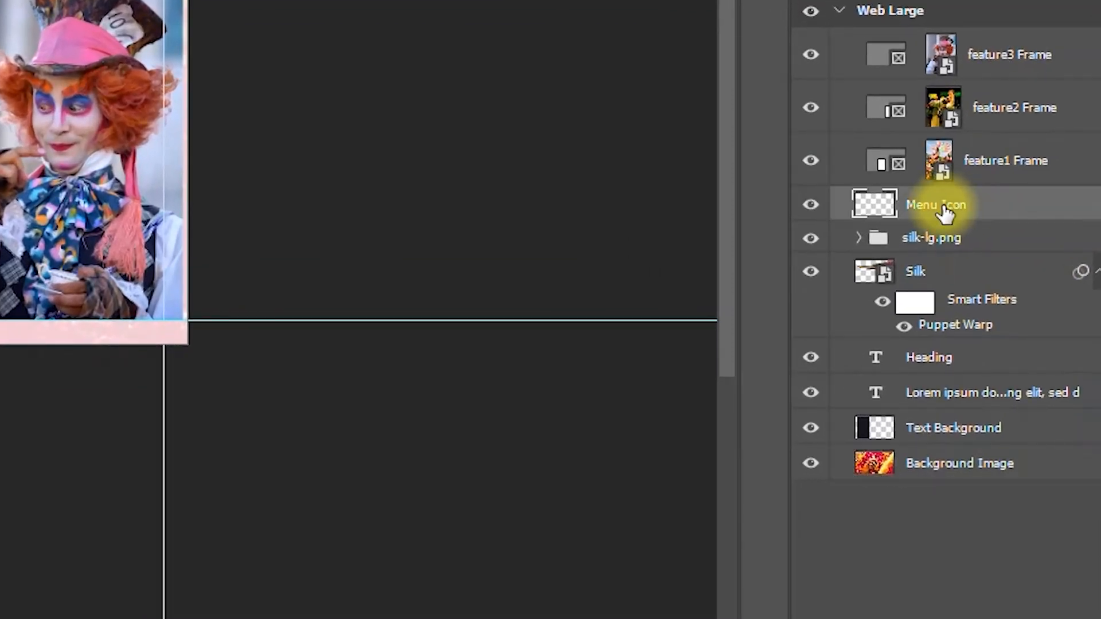
double_click(944, 210)
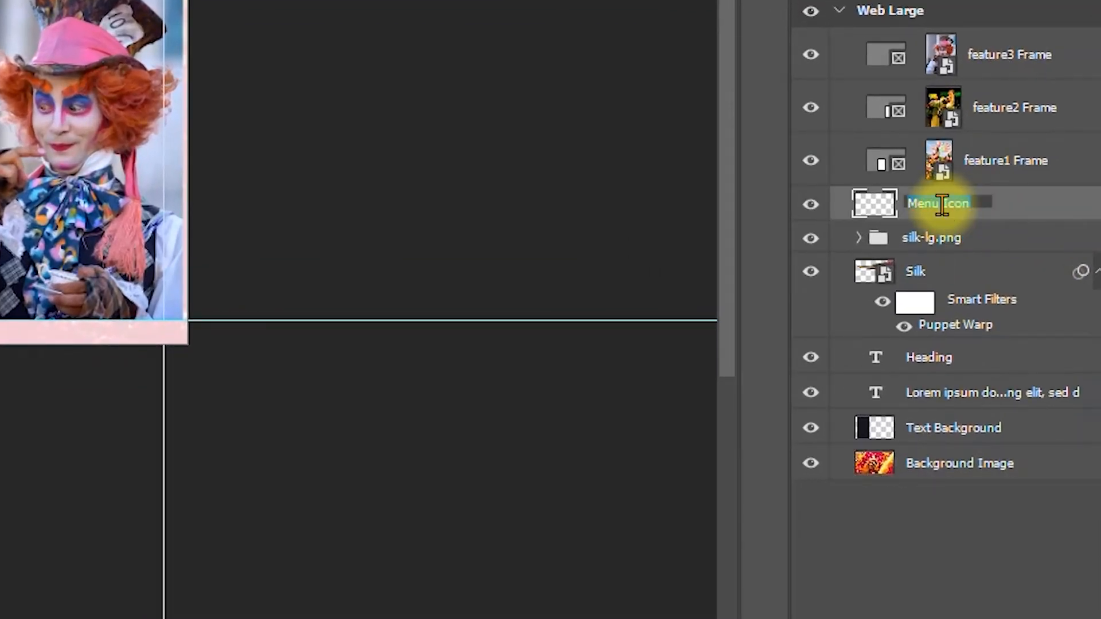
text(menu-icon.)
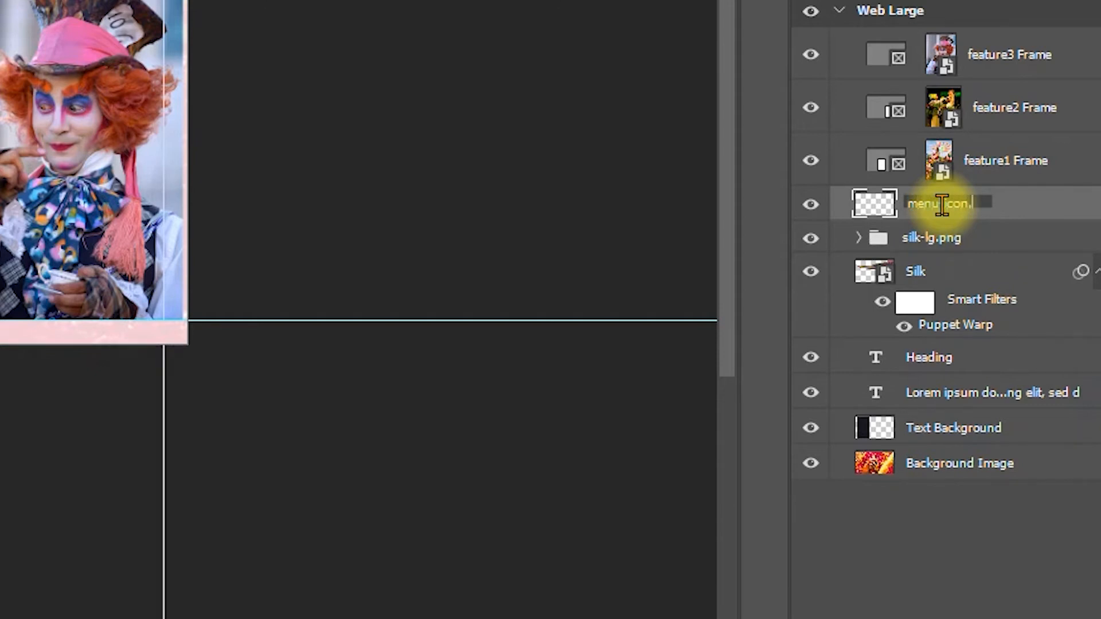
text(gif)
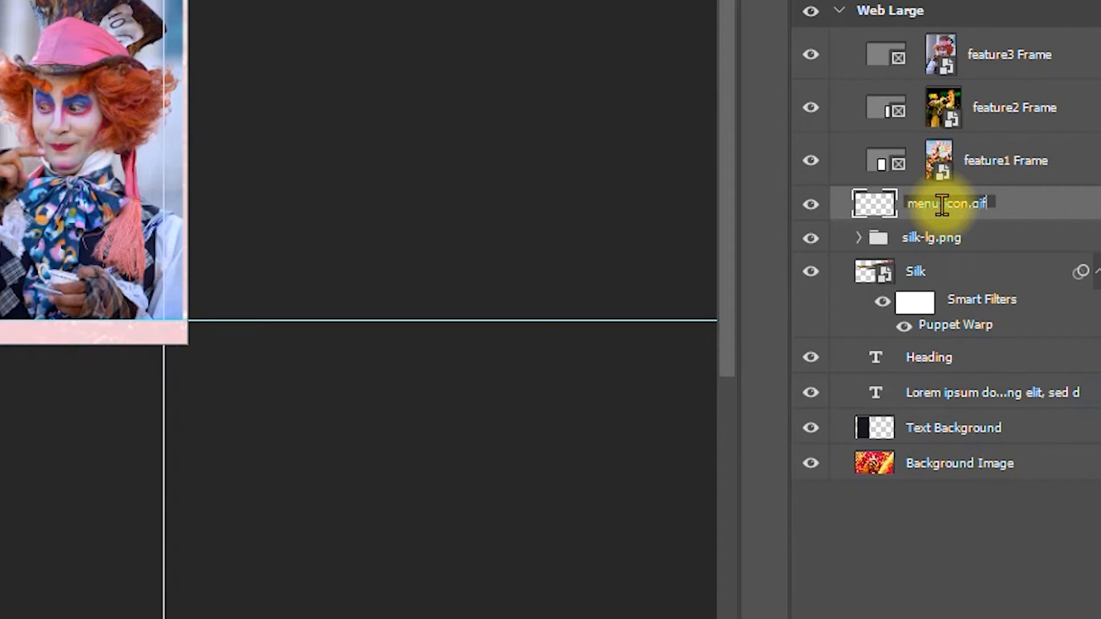
key(Return)
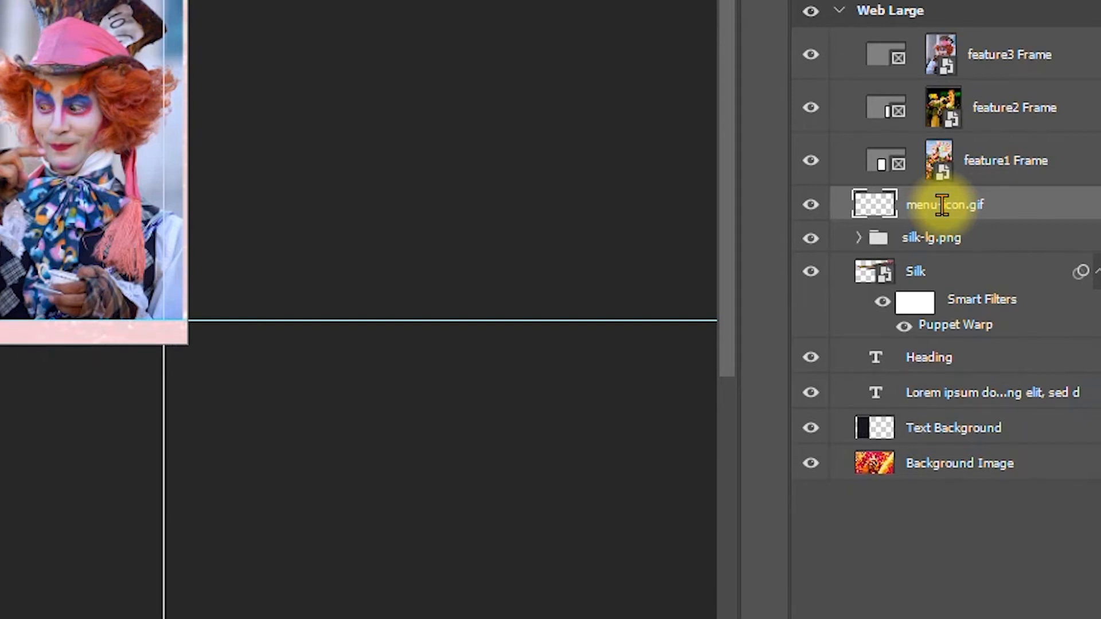
- Rename the Text Background layer to text0bkg.jpg in the Web Large artboard
click(969, 439)
double_click(968, 433)
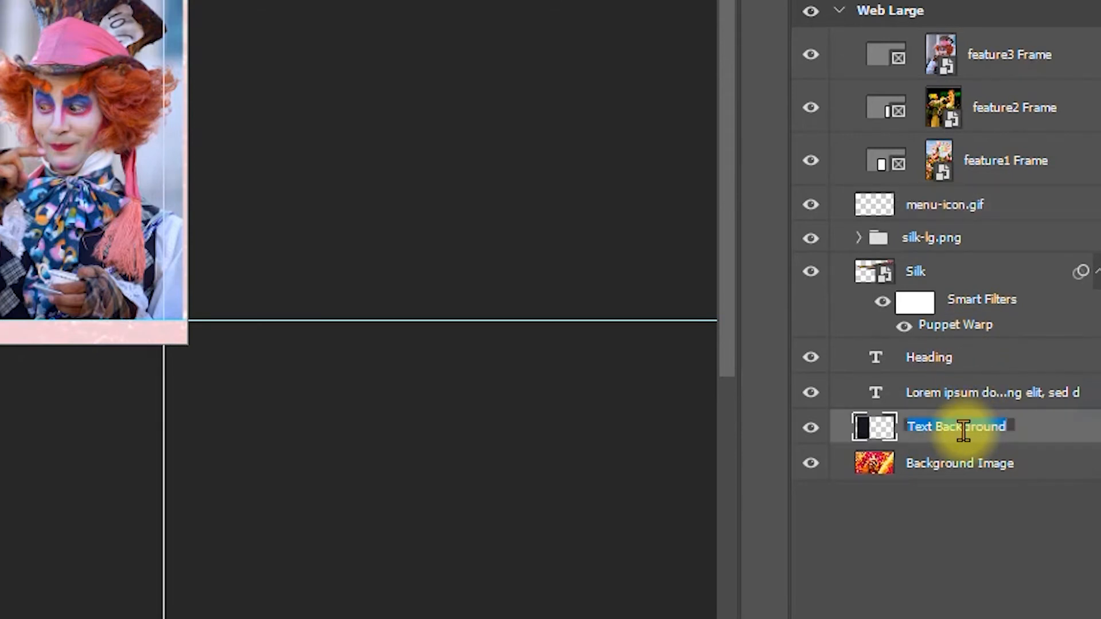
text(text)
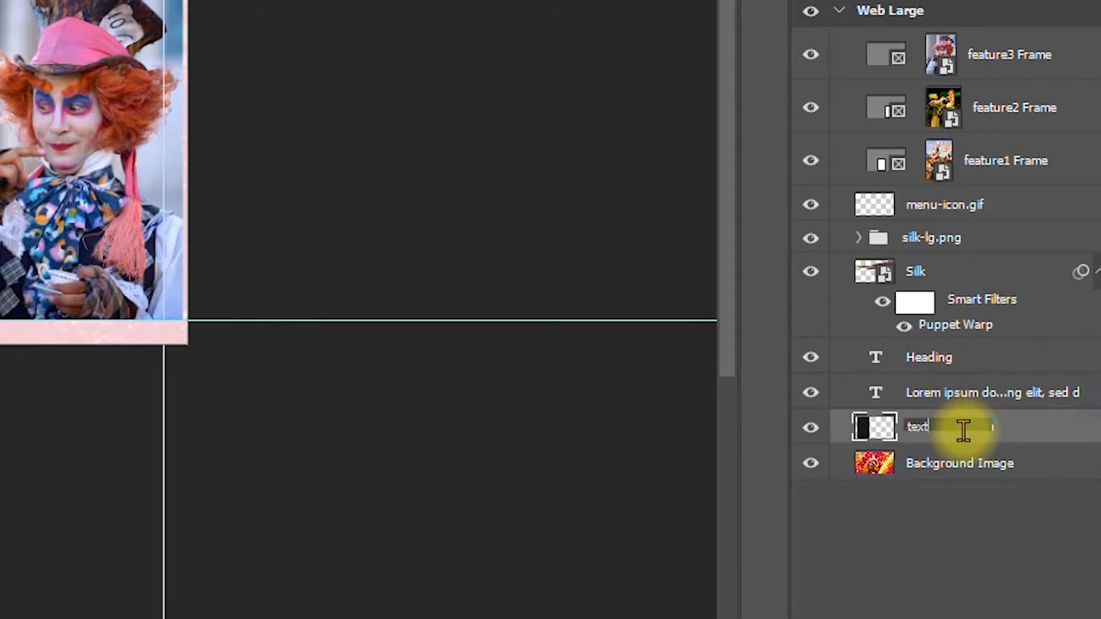
text(Obkg.png)
key(Return)
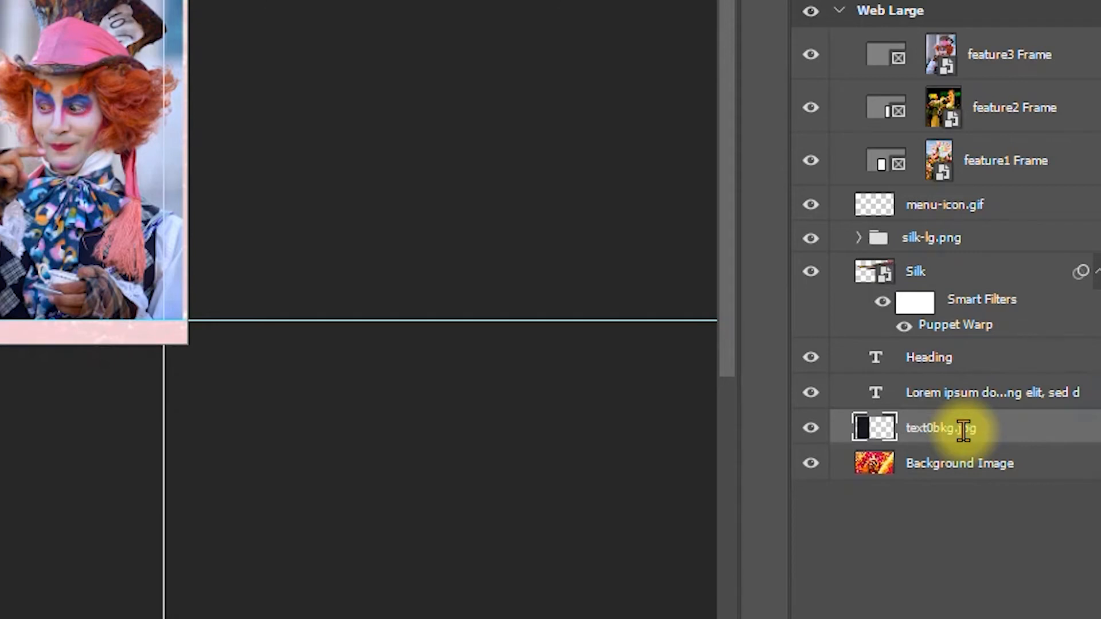
- Rename the Background Image layer to body-bkg.jpg in the Web Large artboard
click(937, 474)
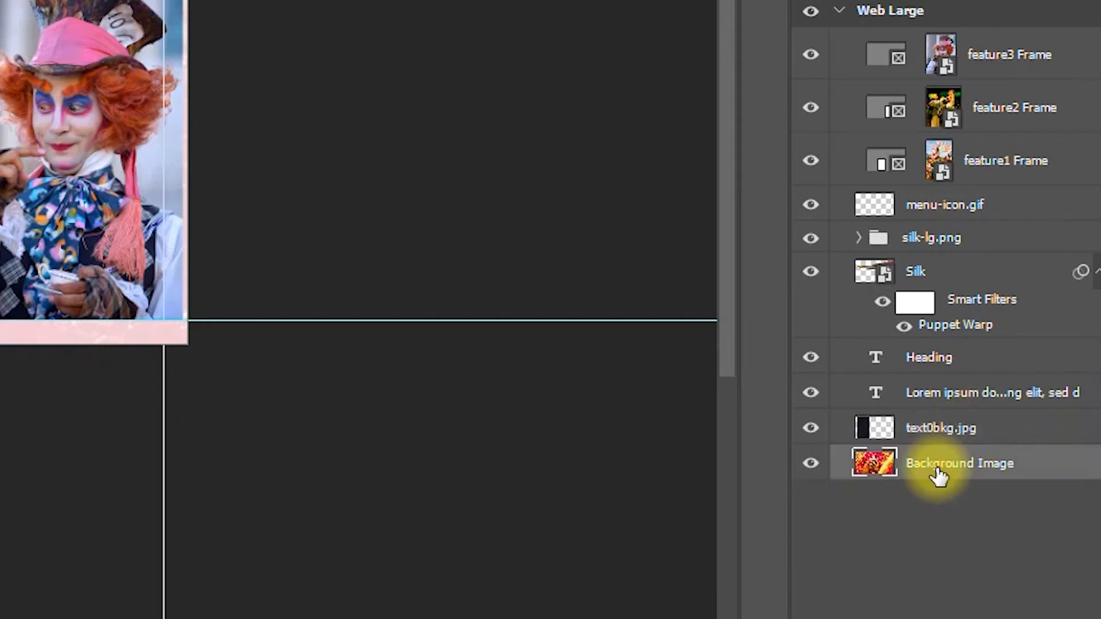
double_click(927, 467)
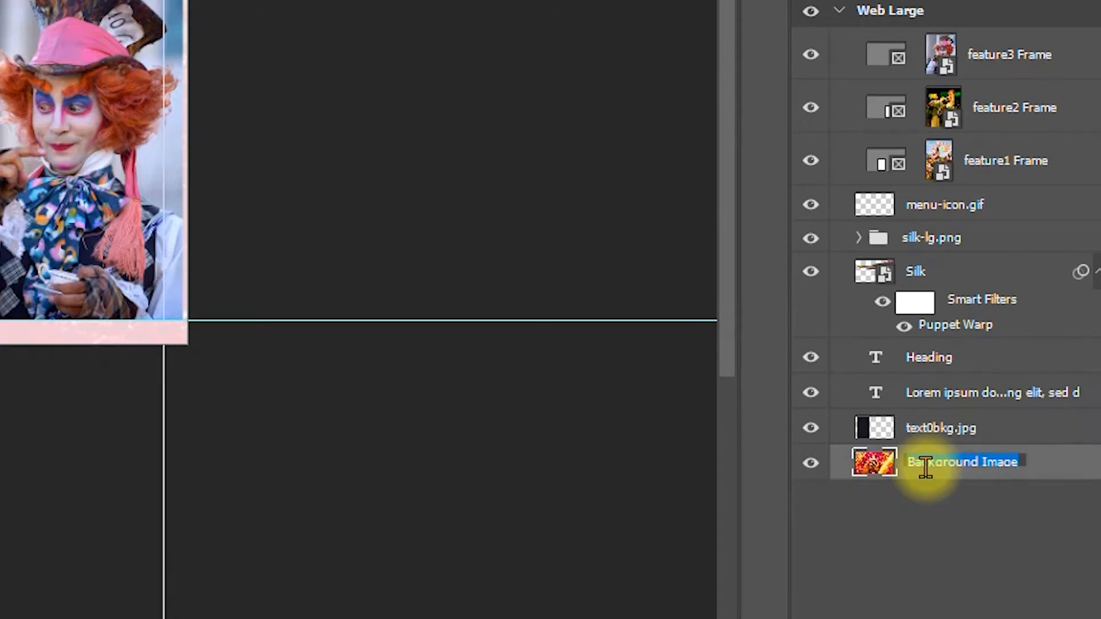
text(body-)
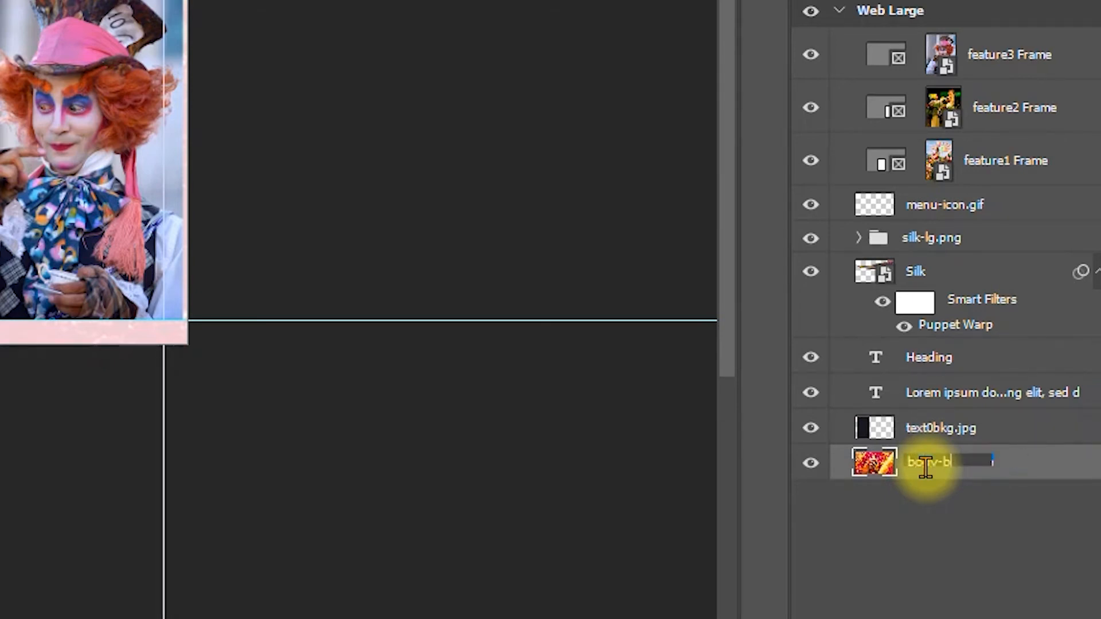
text(bkg.jpg)
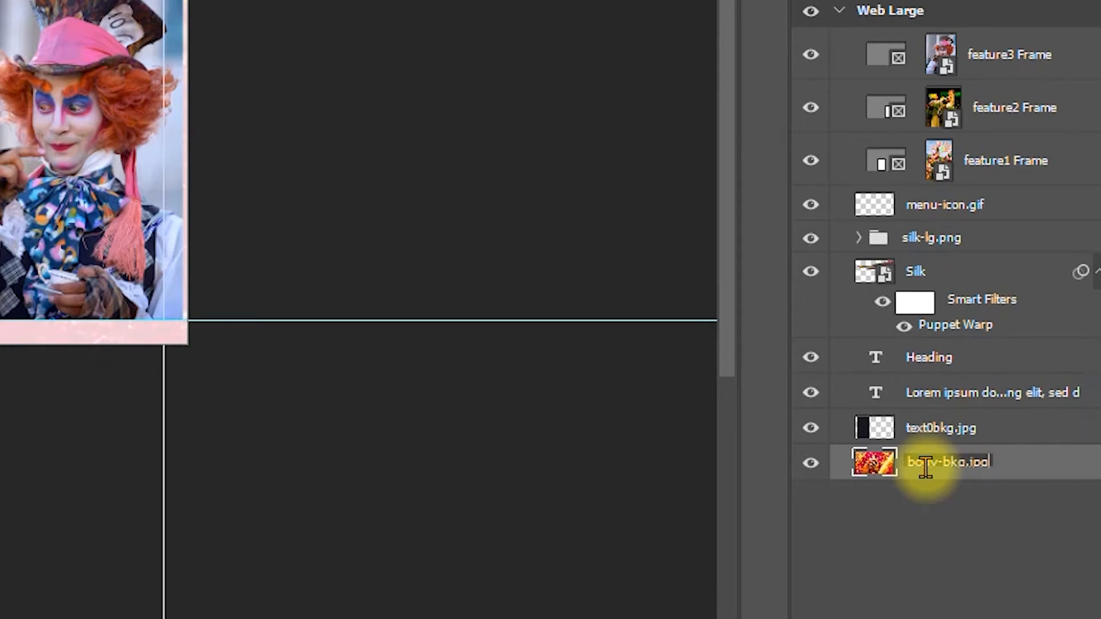
key(Return)
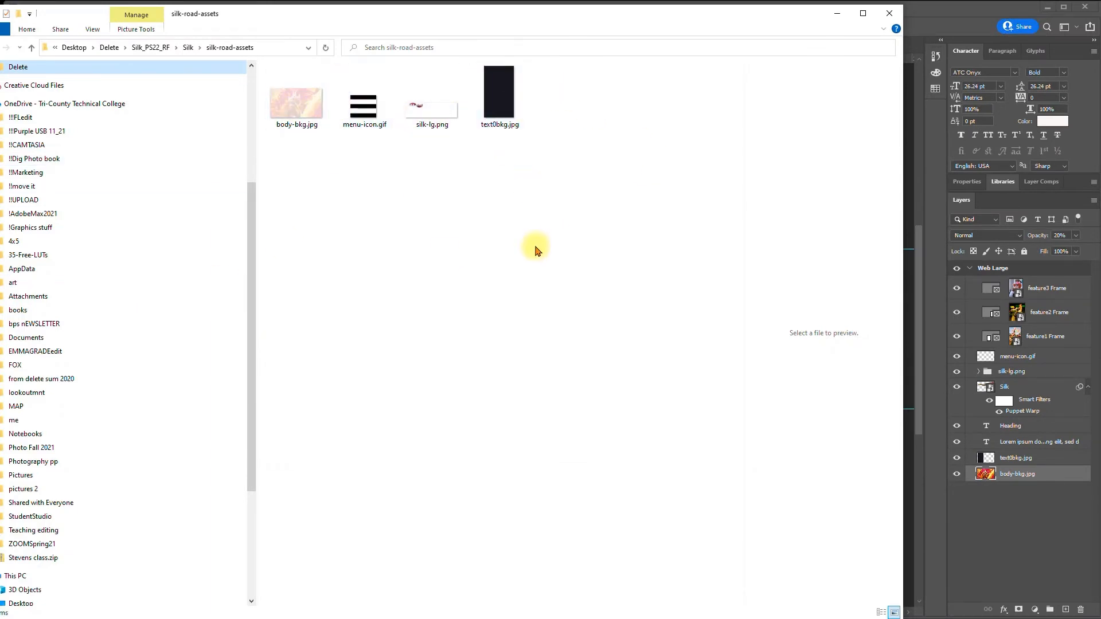
- Switch from File Explorer back to Photoshop and rename the Heading text layer to h1-lg
key(alt+Tab)
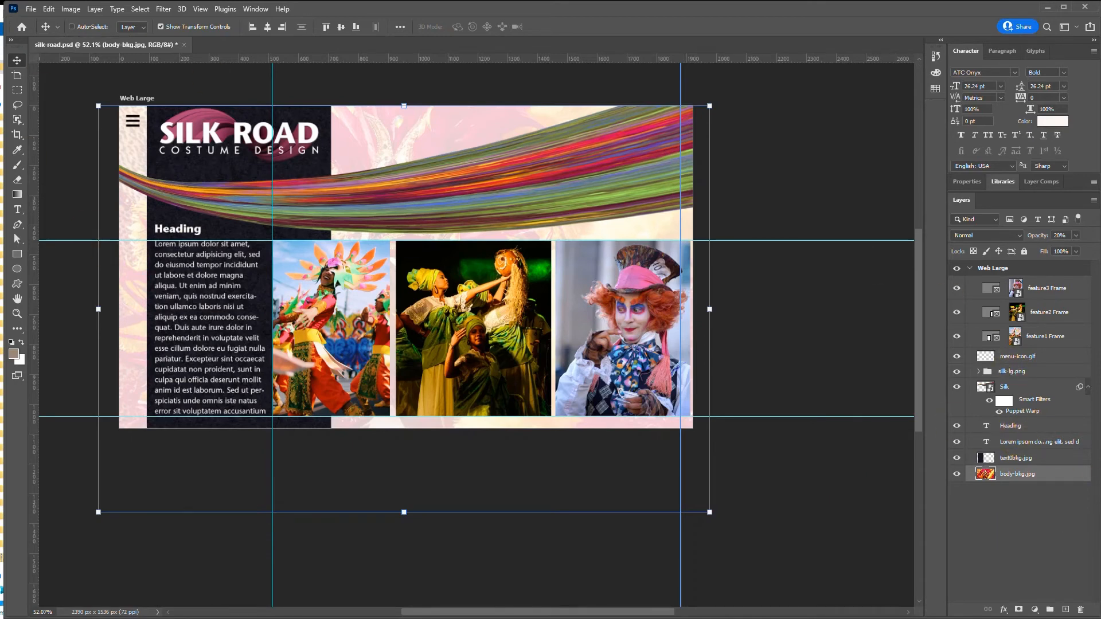
click(1012, 426)
double_click(1005, 426)
text(h1-)
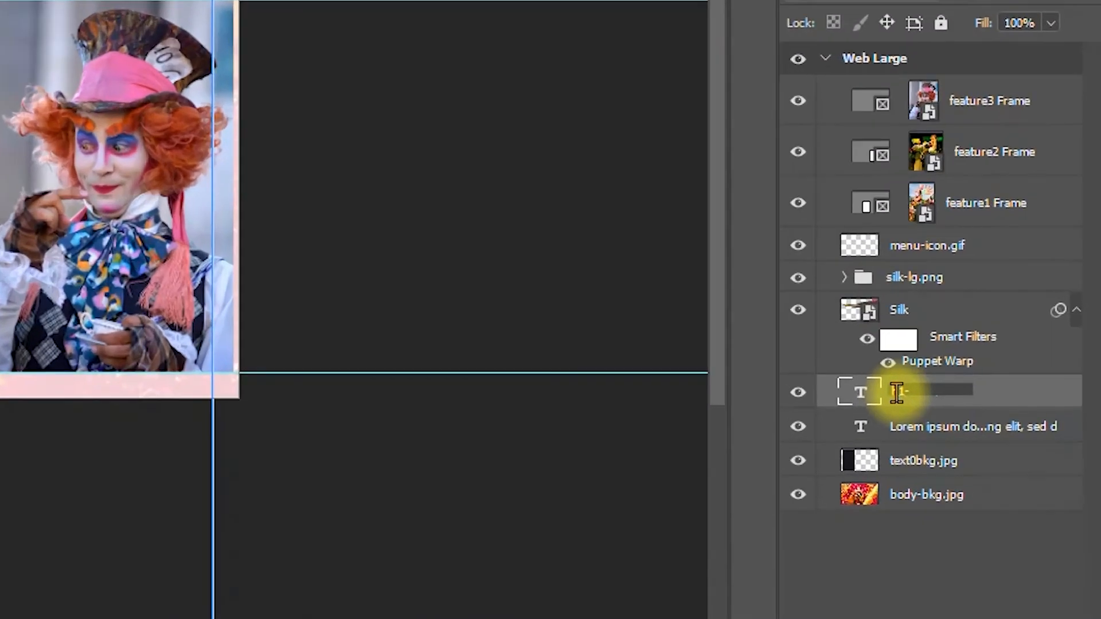
key(BackSpace)
text(-lg)
key(Return)
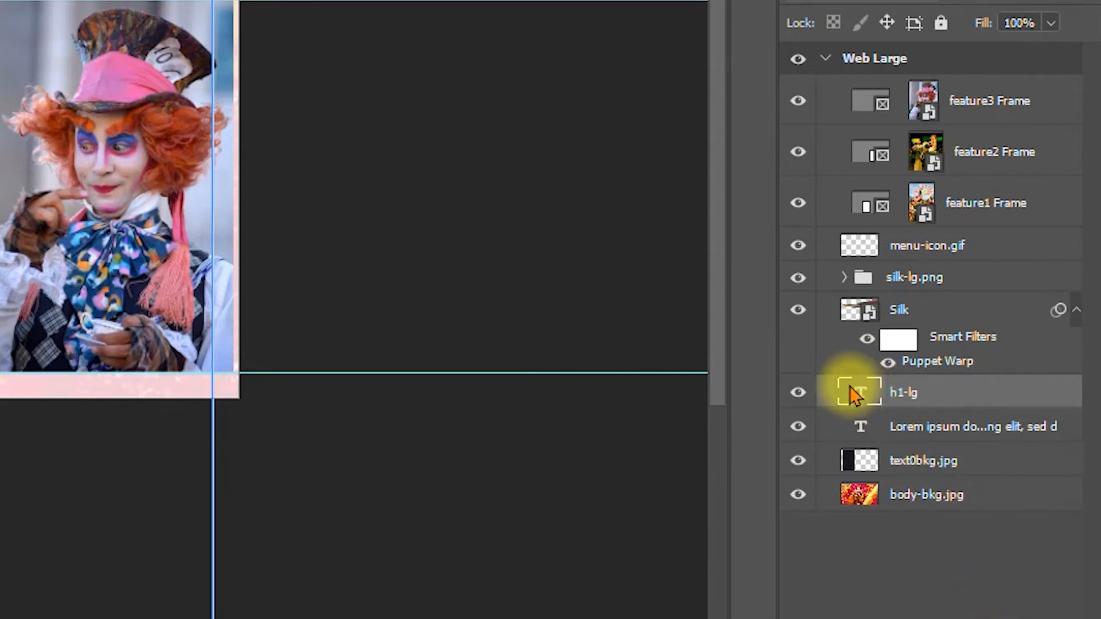
- Copy the CSS of the h1-lg layer, then switch to File Explorer and go up to the Silk folder
right_click(909, 395)
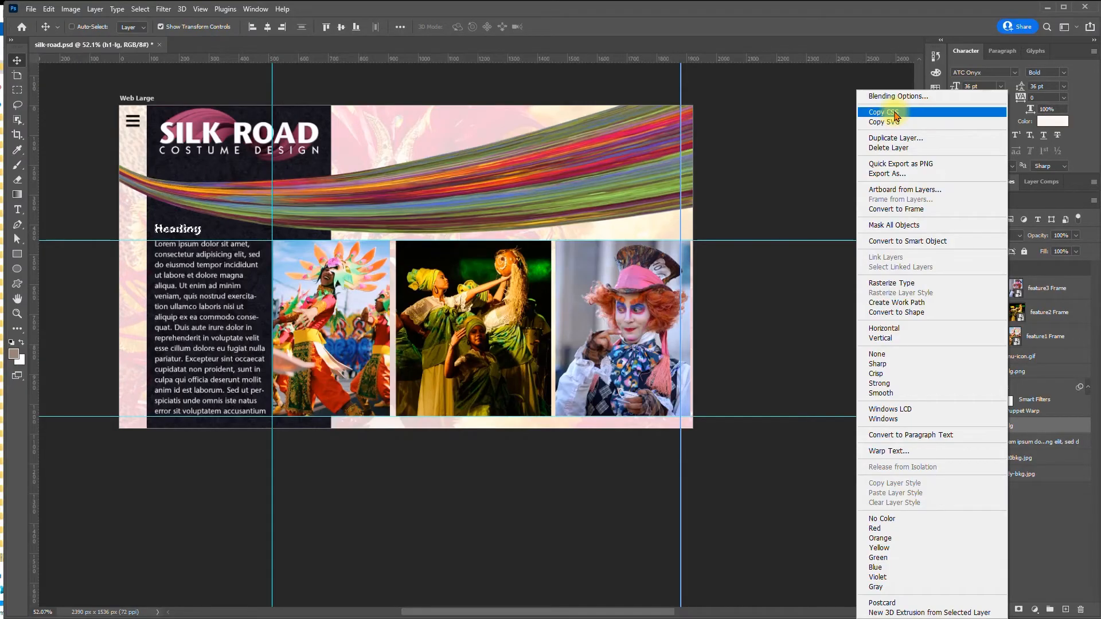
click(696, 80)
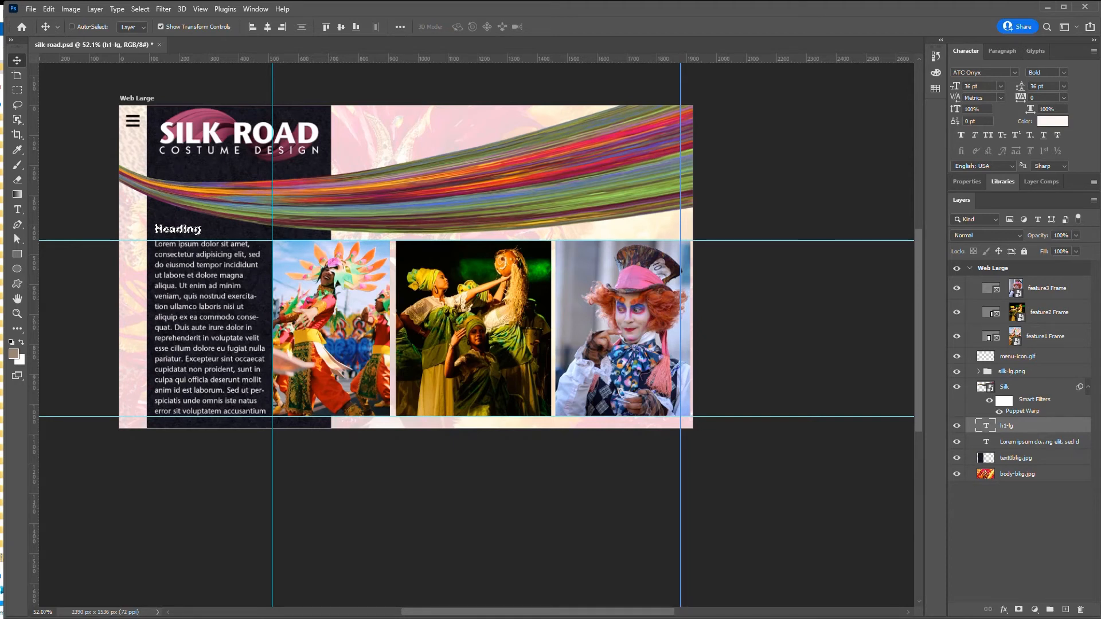
click(1047, 7)
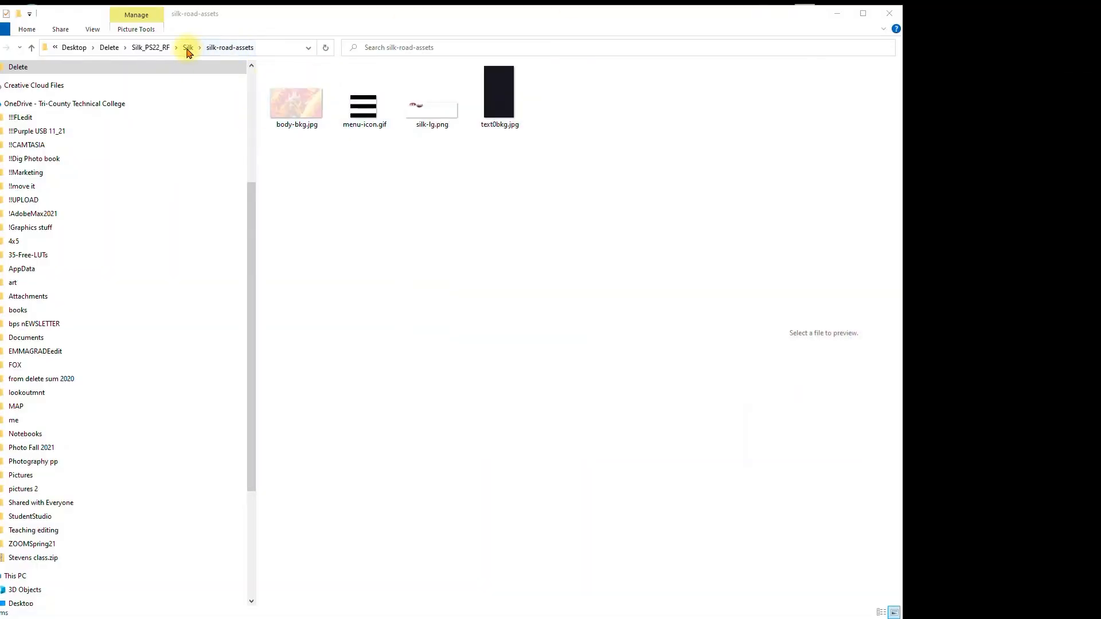
click(187, 48)
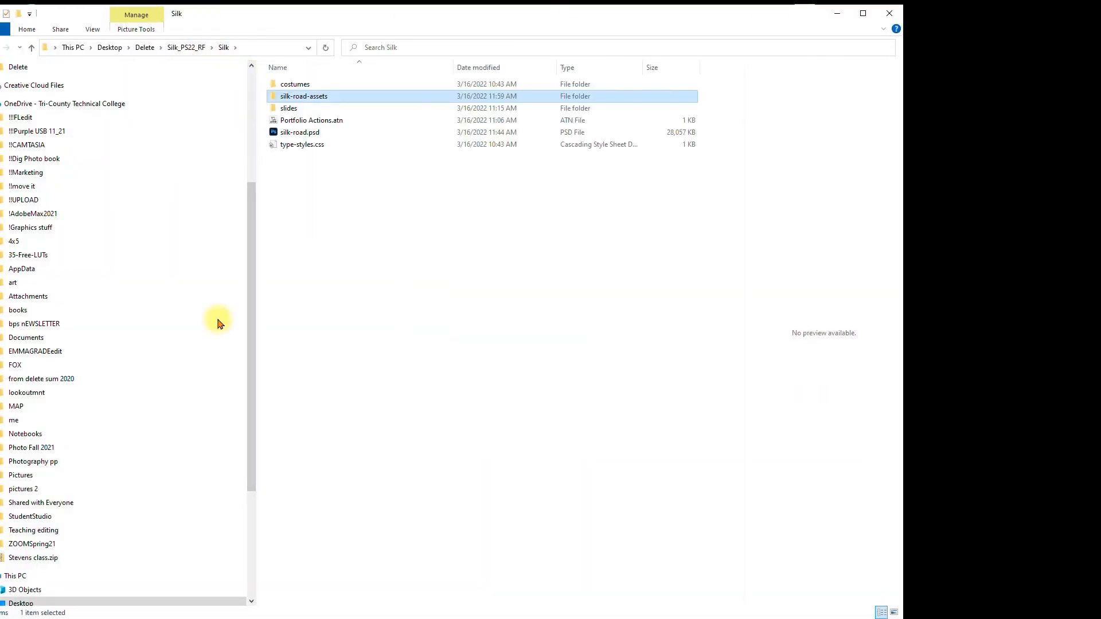
- Open type-styles.css from the Silk folder in Notepad++
click(300, 148)
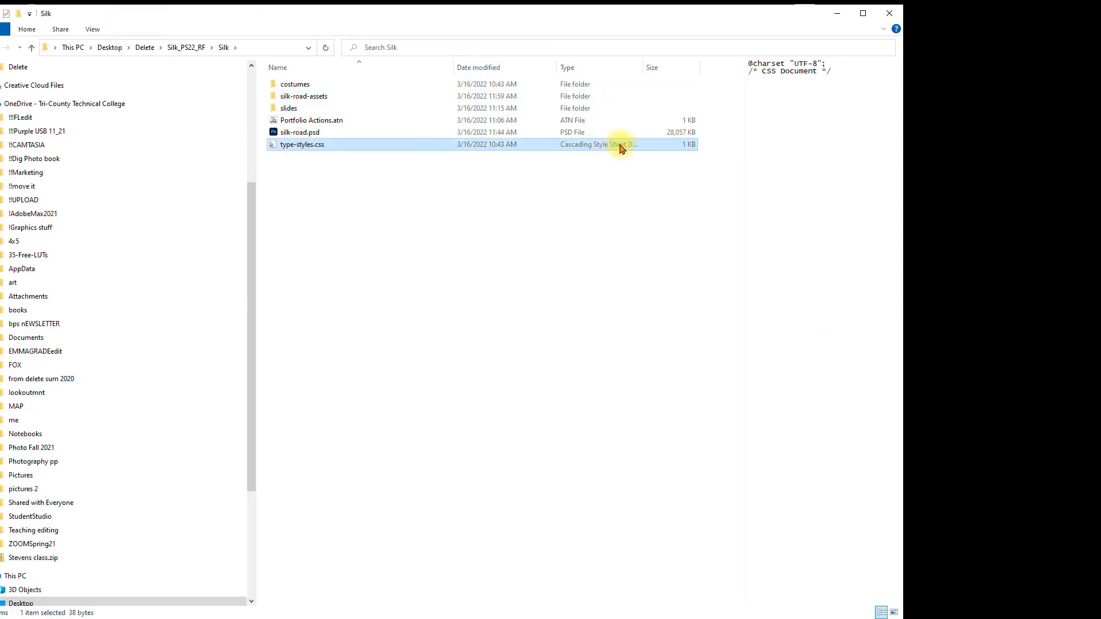
right_click(298, 145)
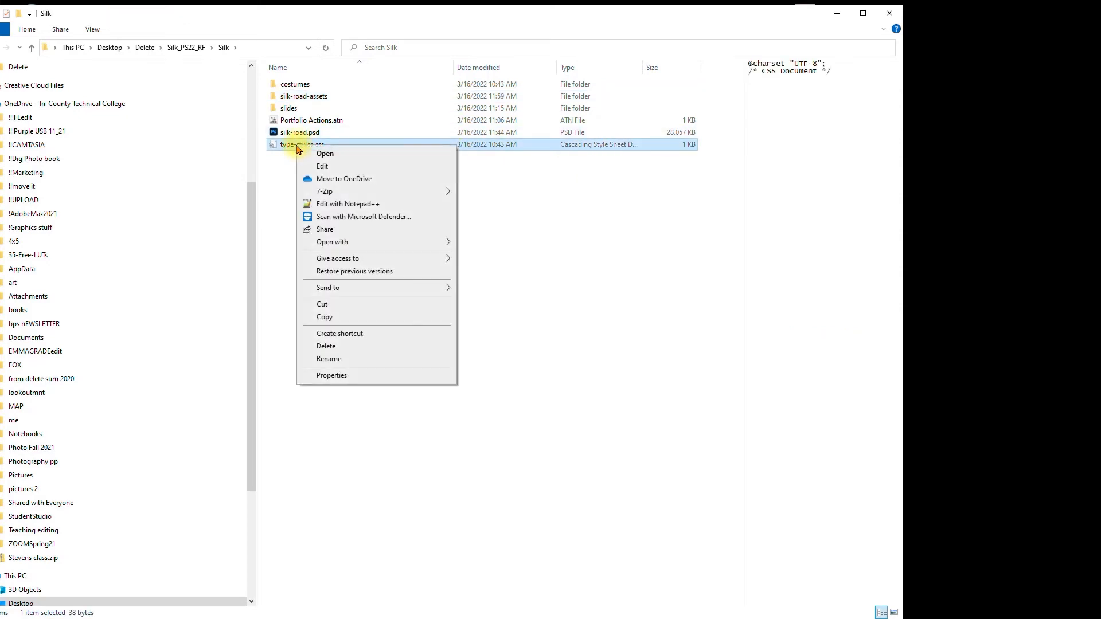
mouse_move(327, 241)
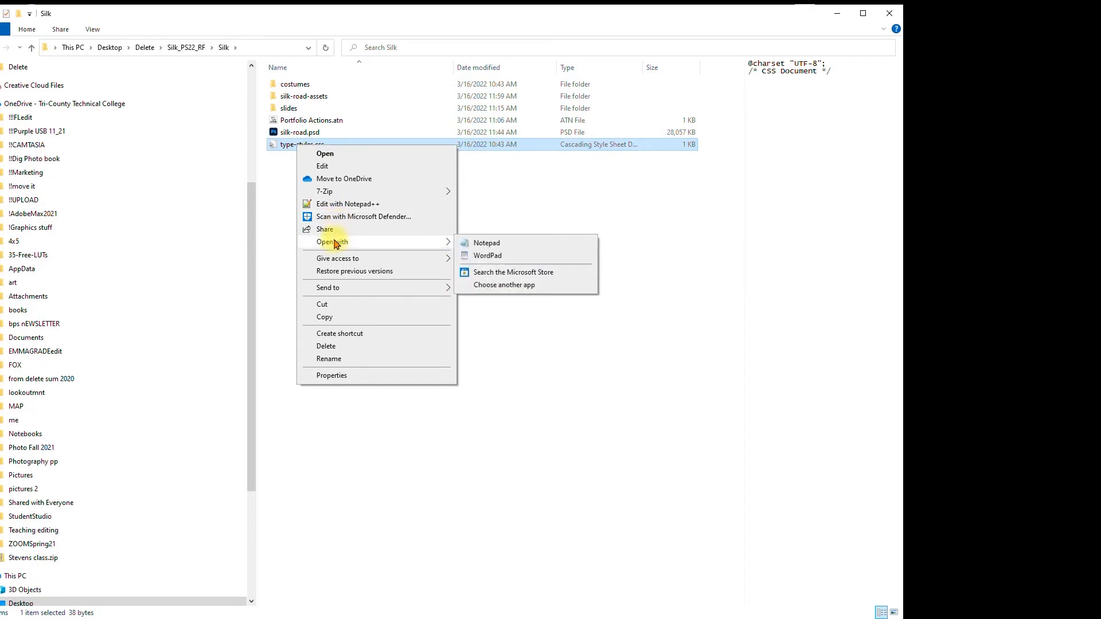
click(487, 243)
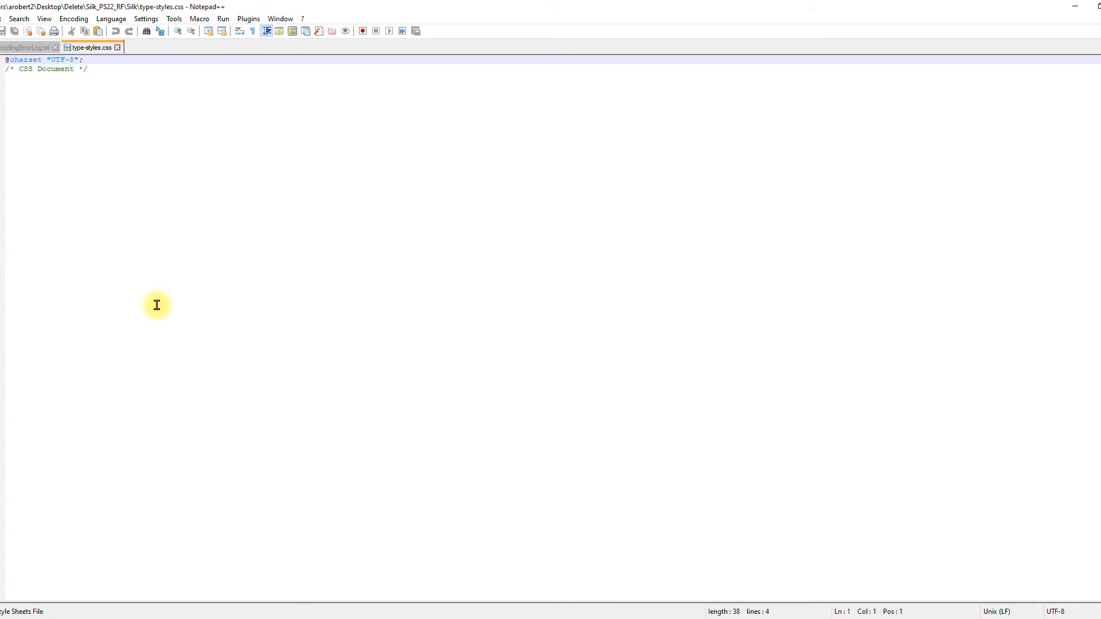
- Paste the copied h1-lg CSS on the empty line below the CSS Document comment in type-styles.css
click(10, 78)
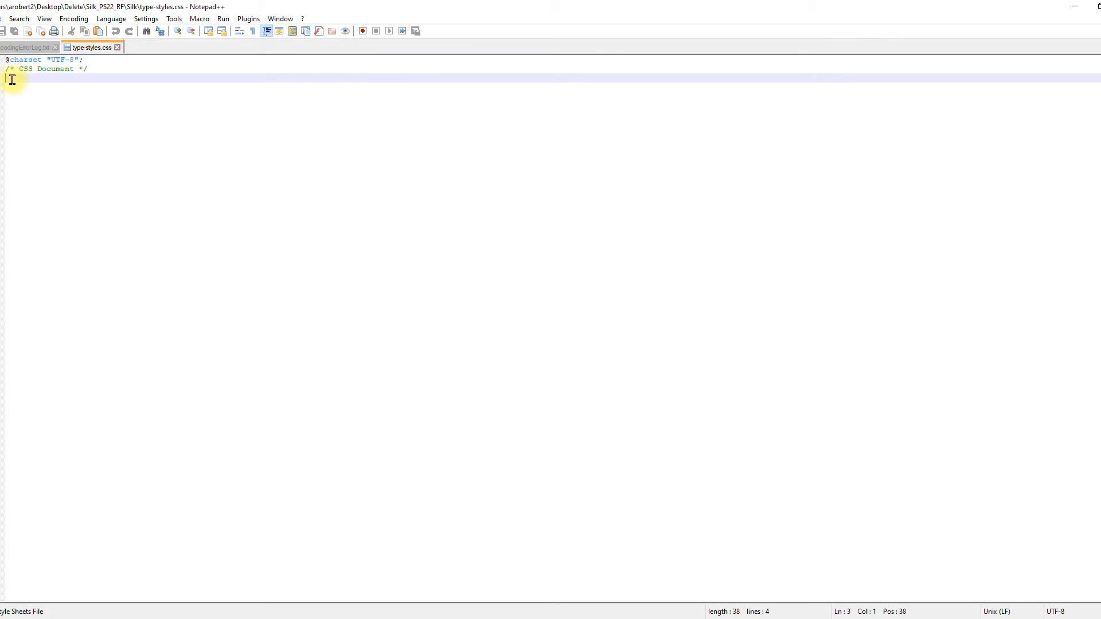
key(ctrl+v)
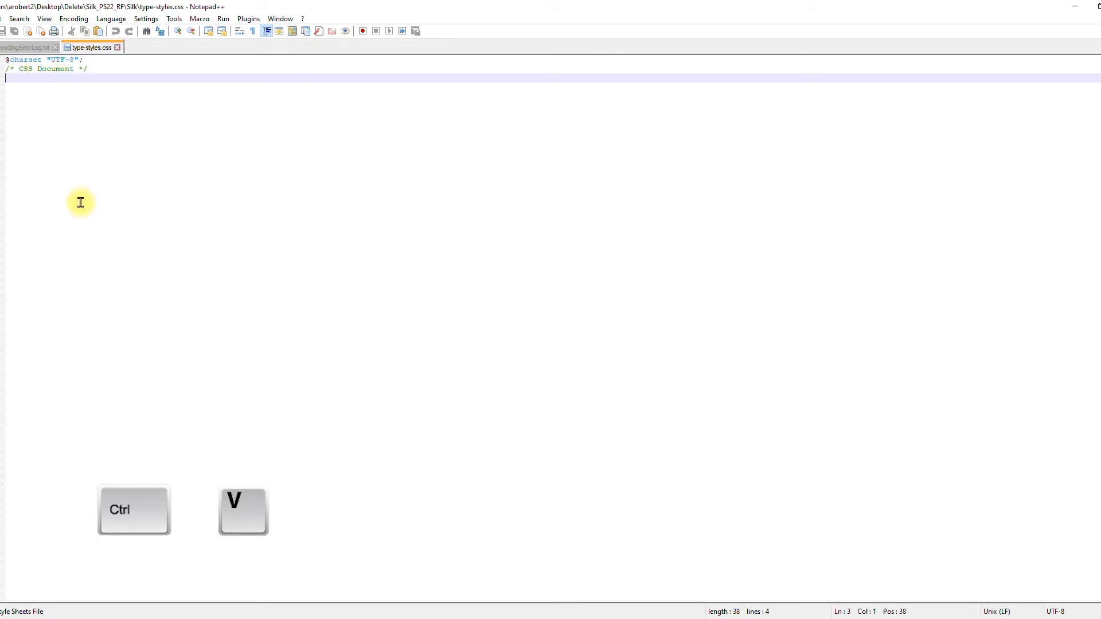
key(ctrl+v)
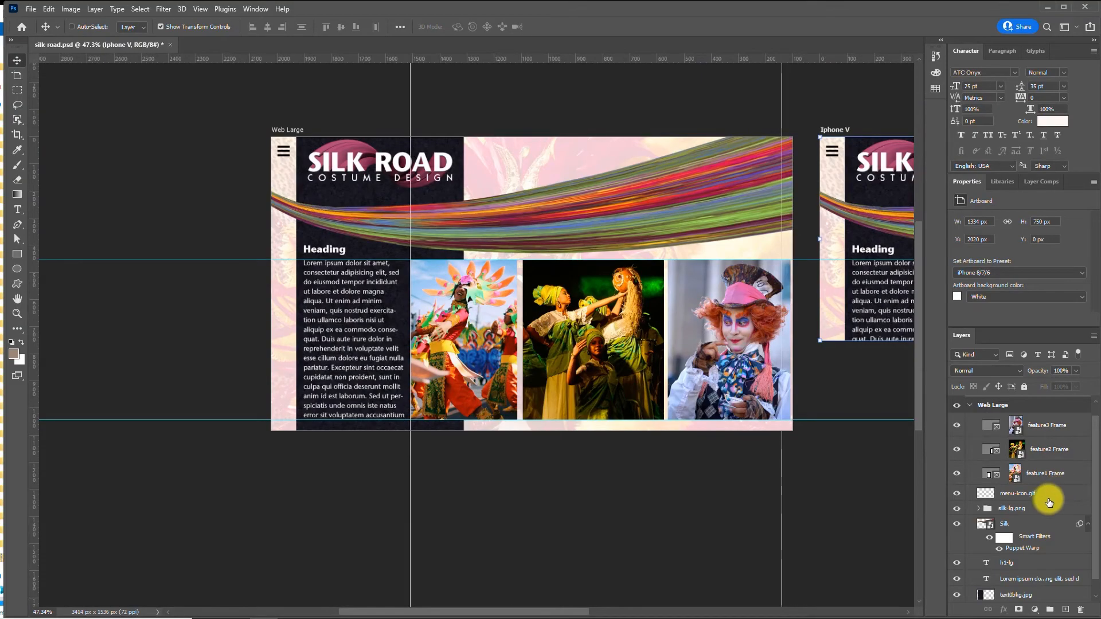
- In Photoshop, rename the Lorem ipsum text layer in the Web Large artboard to body-copy-lg
scroll(1049, 503, down, 1)
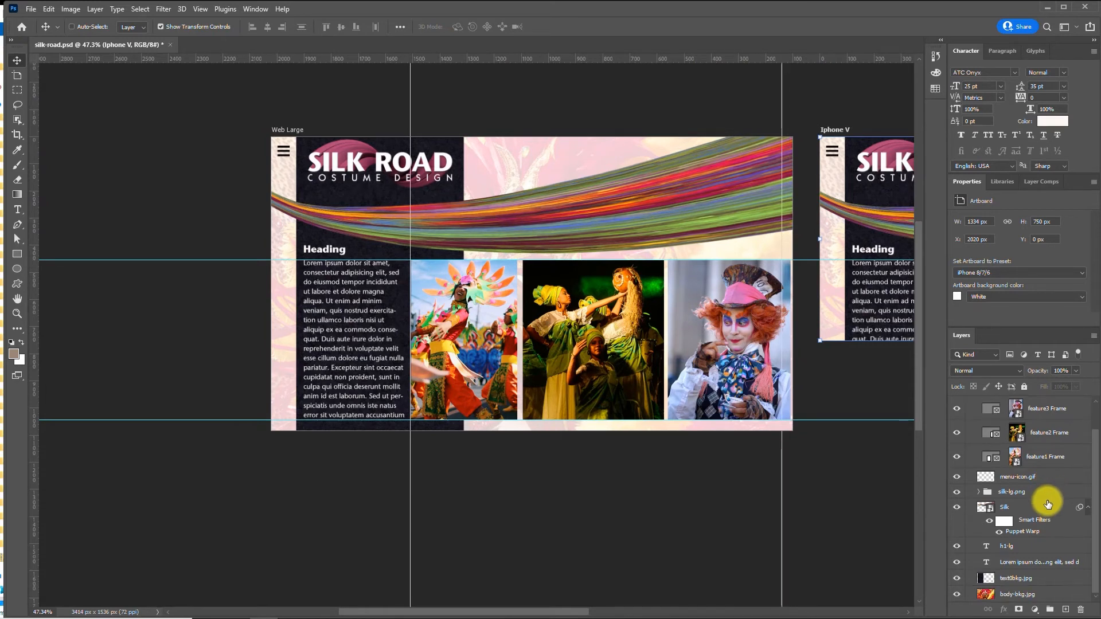
click(1017, 567)
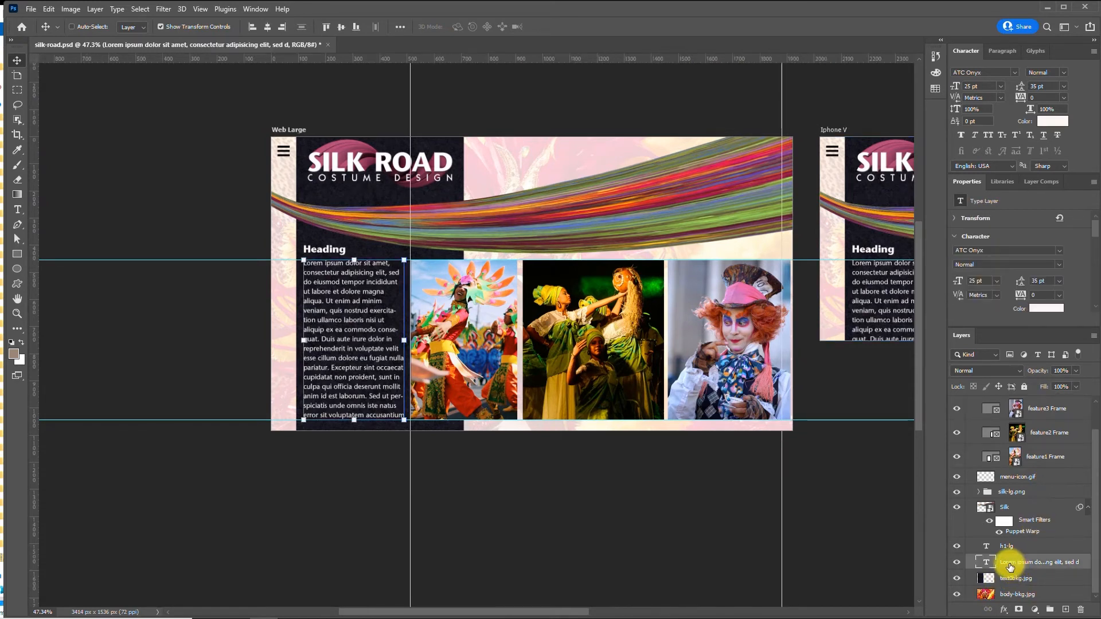
double_click(1009, 565)
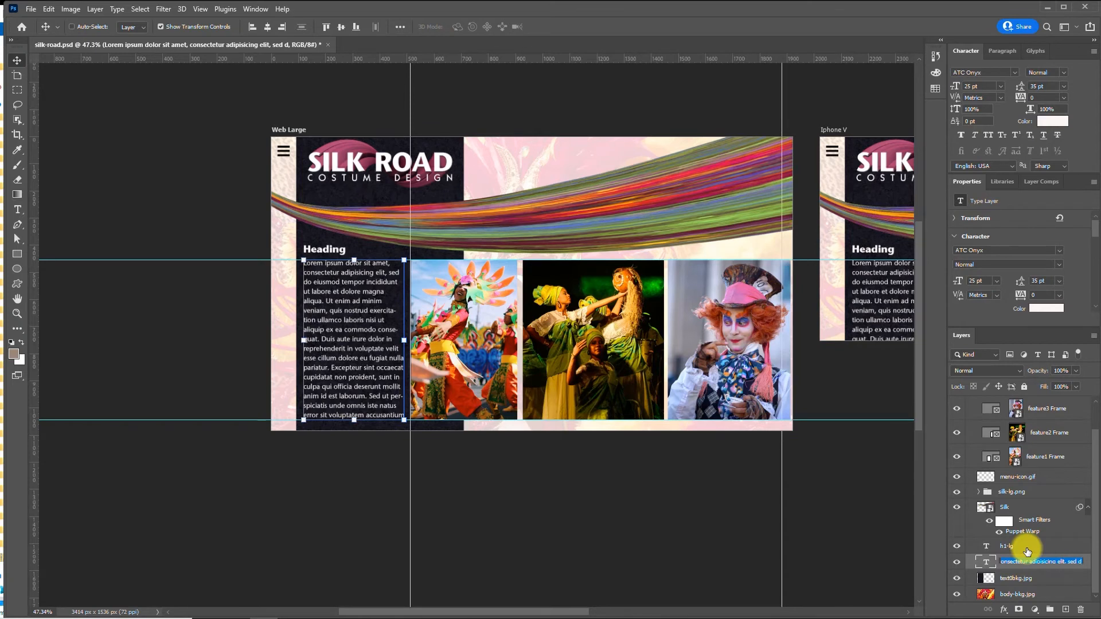
text(body)
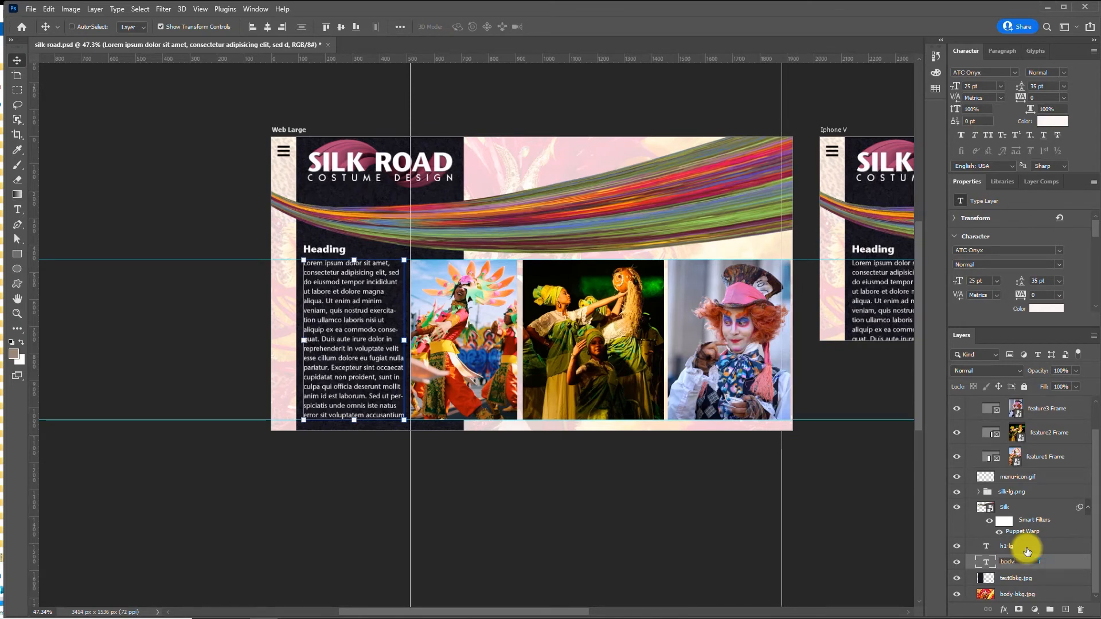
text(-d)
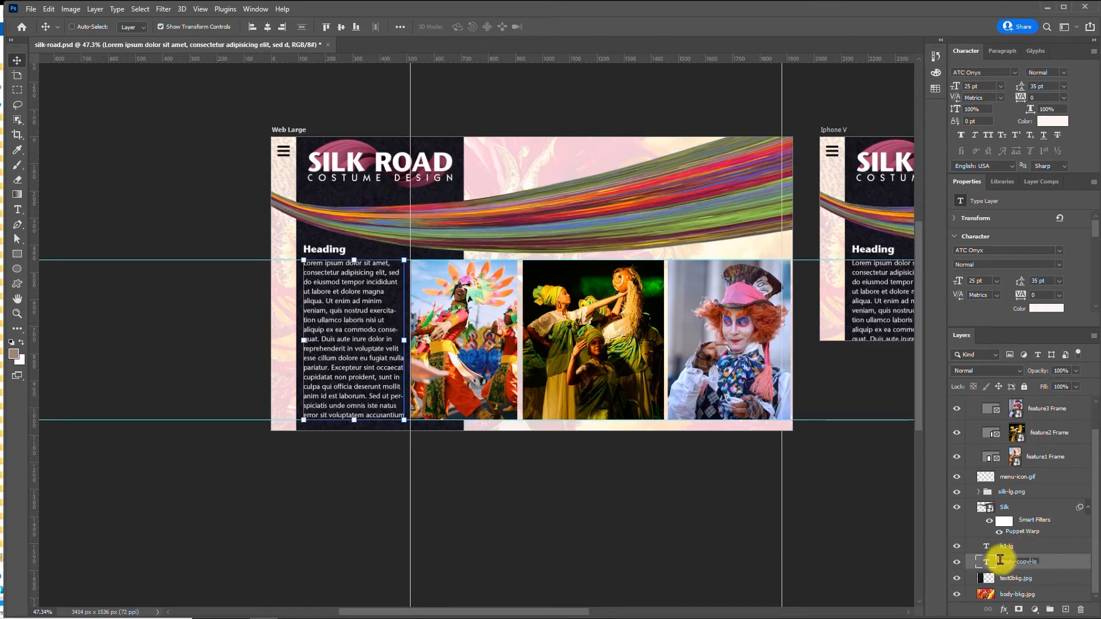
key(Return)
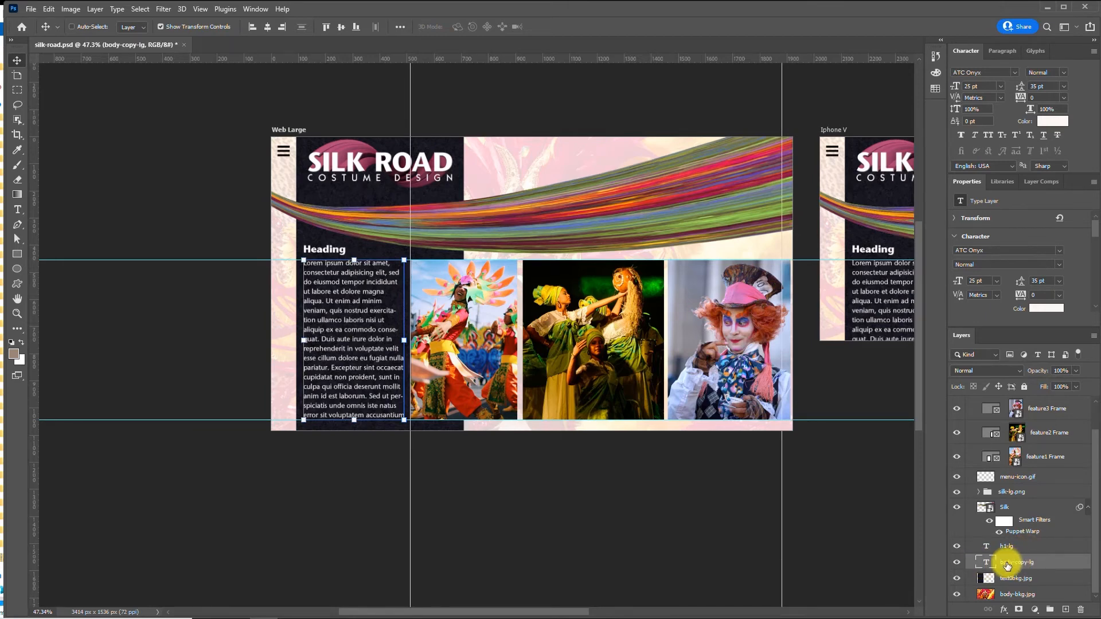
- Append the body-copy-lg layer's copied CSS below the .h1_lg rule in type-styles.css in Notepad++ and save the file
right_click(1013, 566)
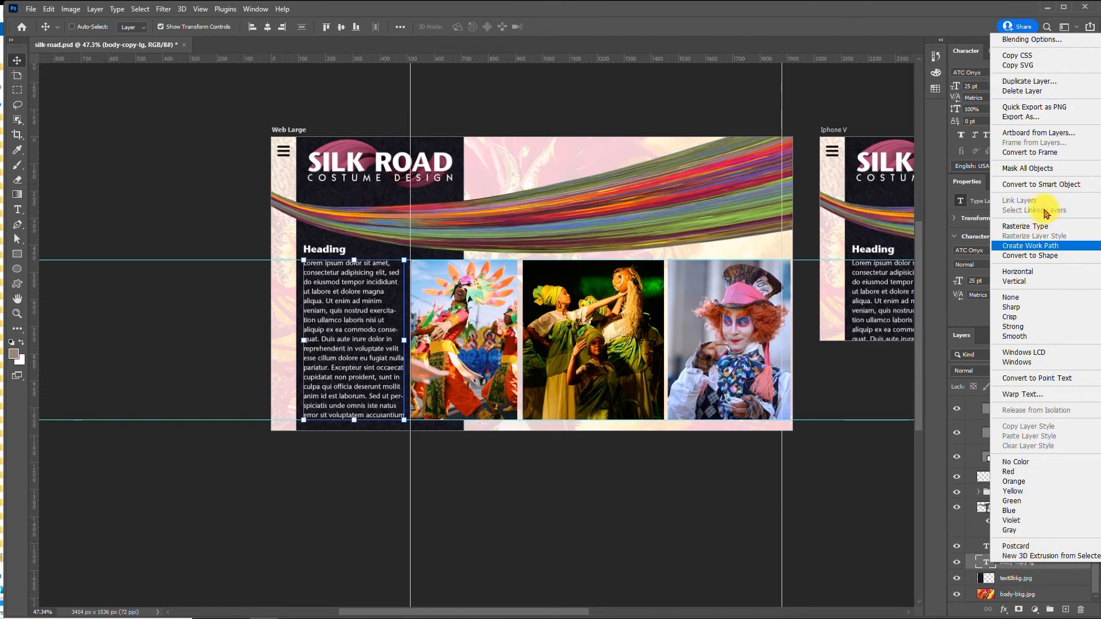
click(1040, 58)
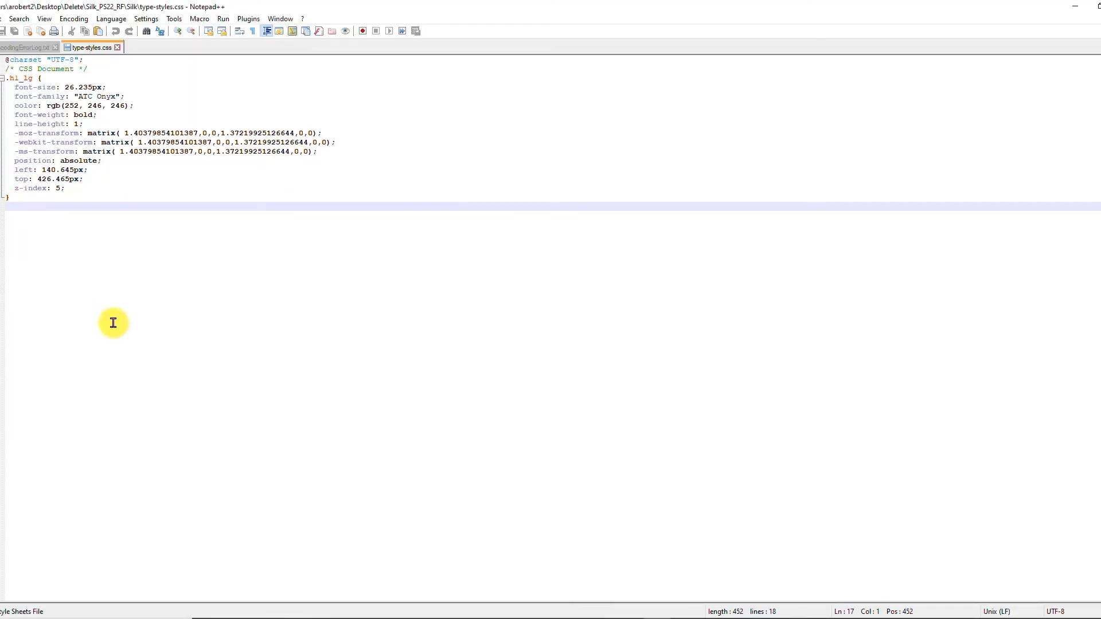
key(ctrl+v)
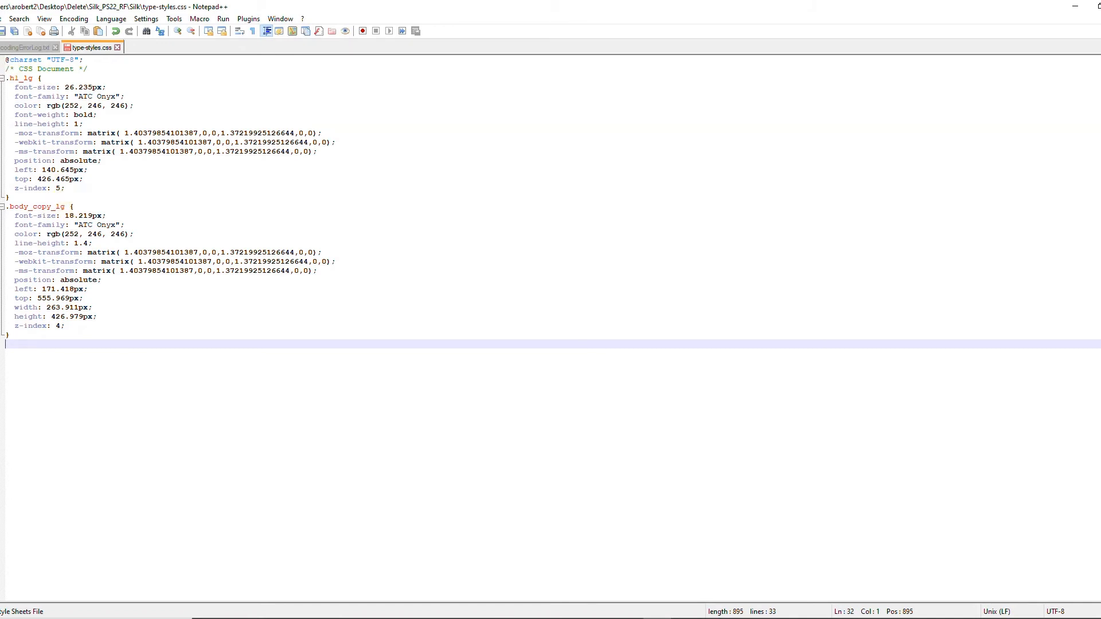
key(alt+f)
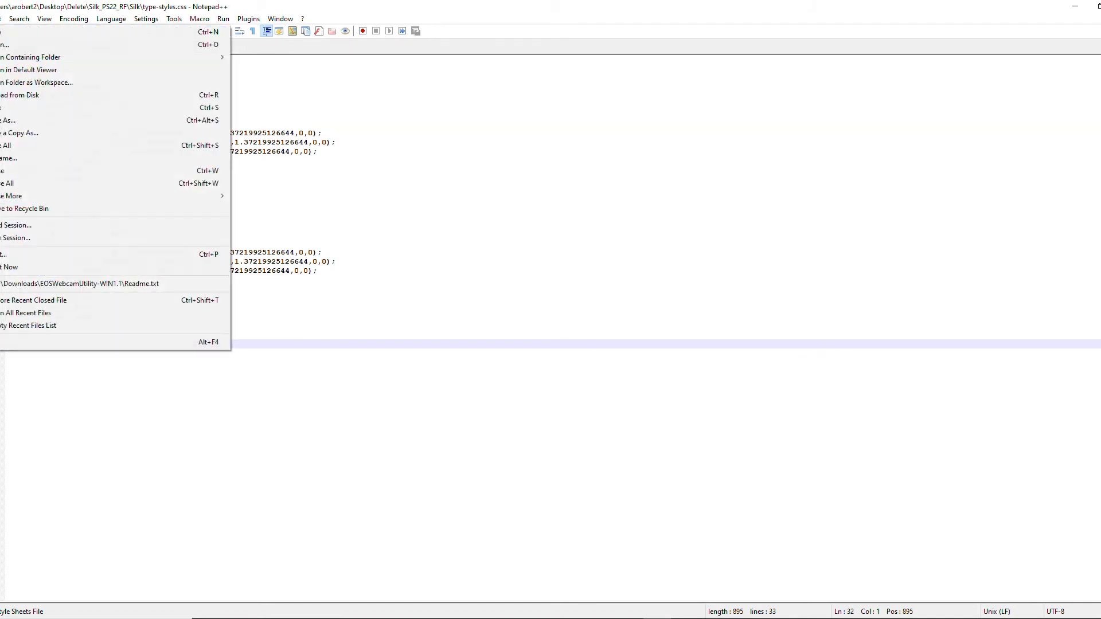
click(9, 109)
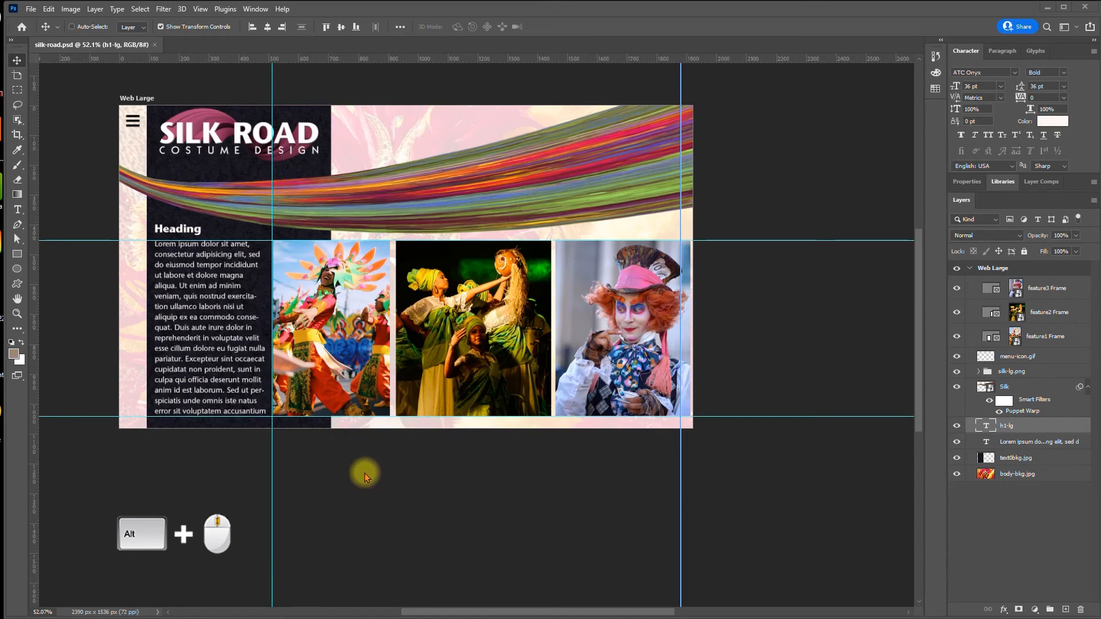
- Back in Photoshop, select the Web Large artboard and activate the Artboard tool
scroll(366, 473, down, 1)
scroll(364, 473, down, 1)
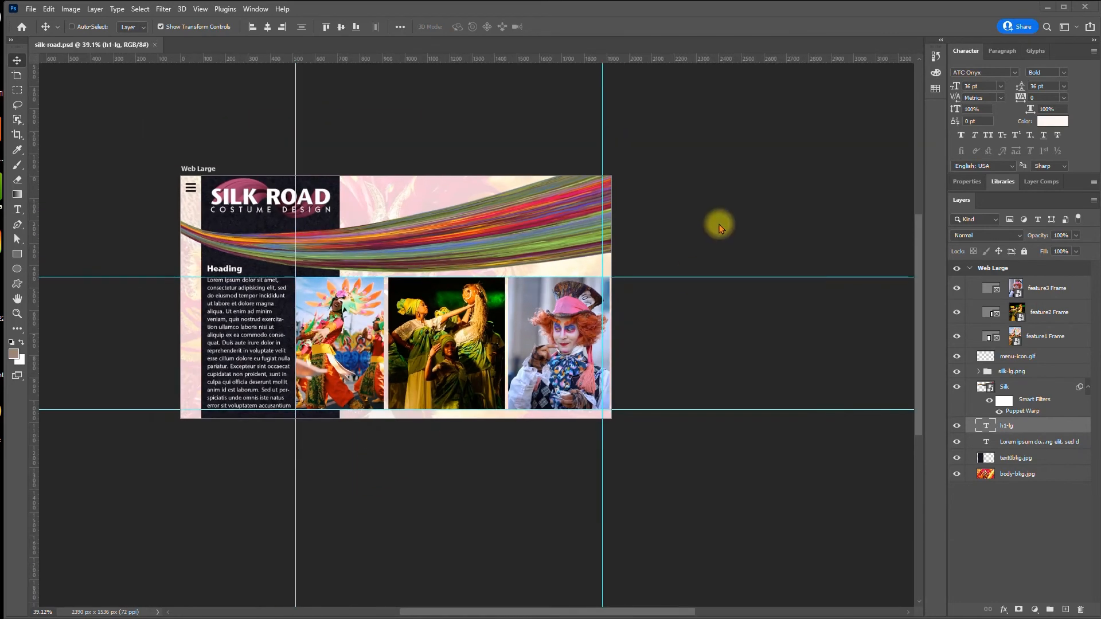
drag(690, 196, 619, 170)
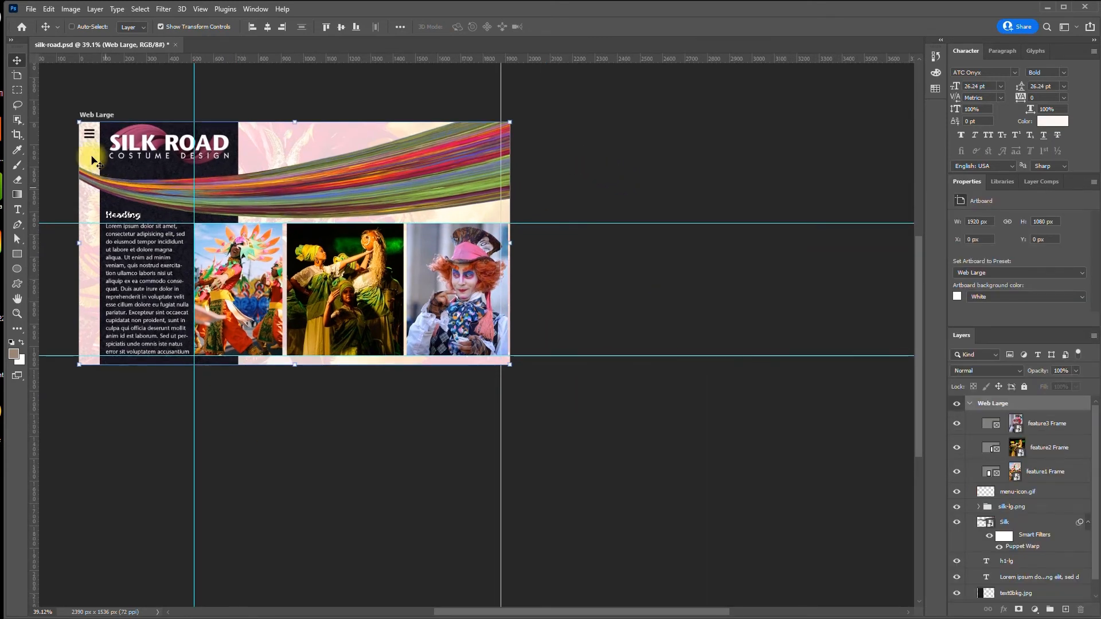
click(16, 76)
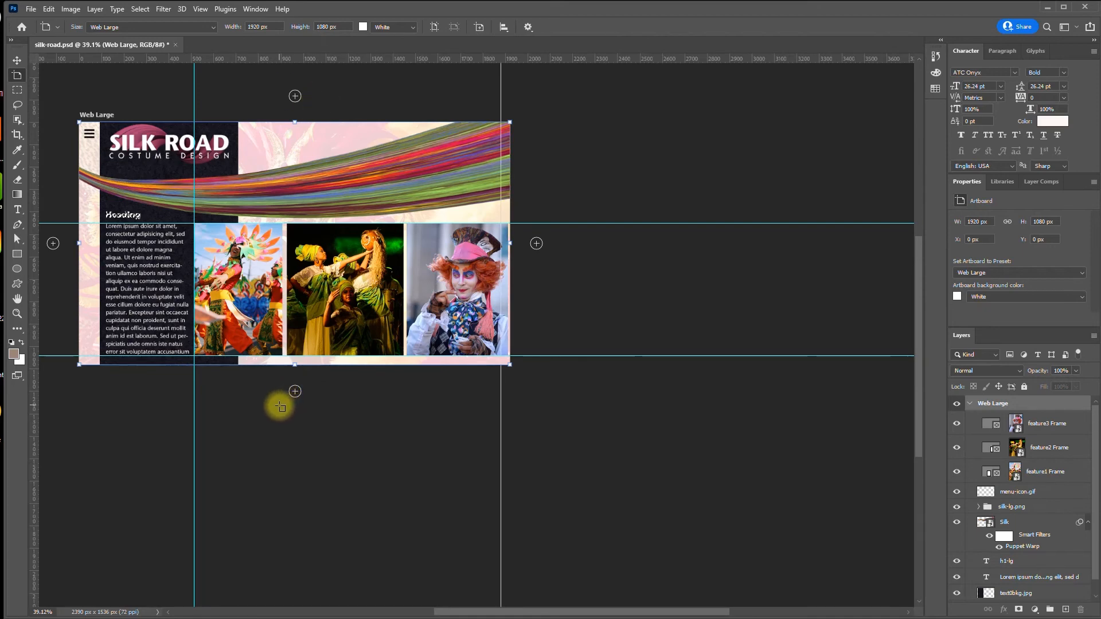
- Add an empty artboard to the right of the Web Large artboard and undo the addition
click(536, 244)
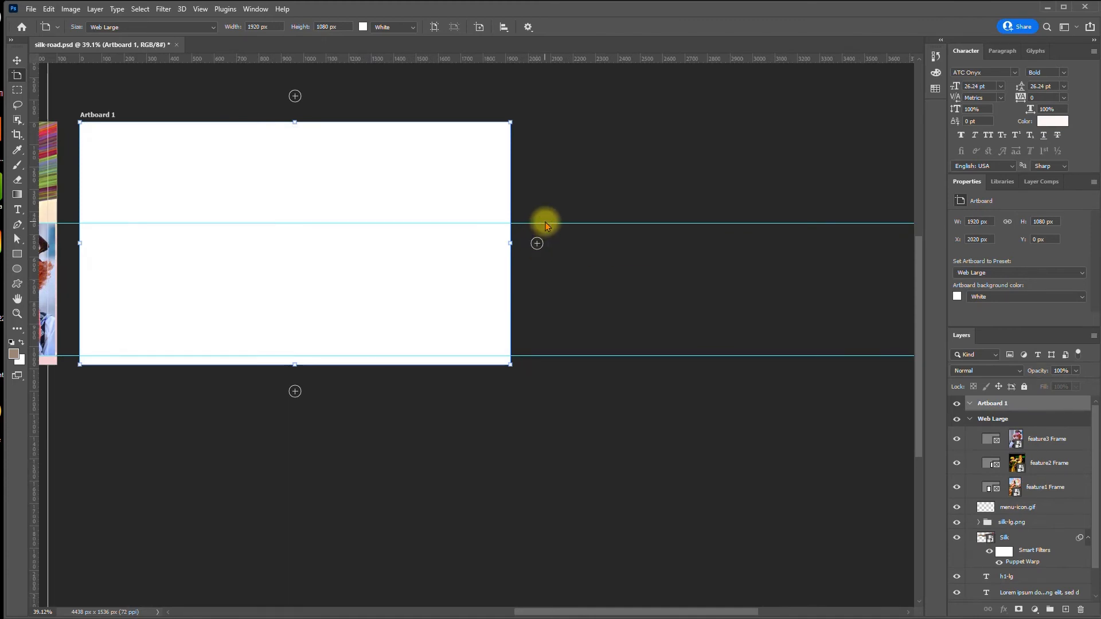
key(ctrl+z)
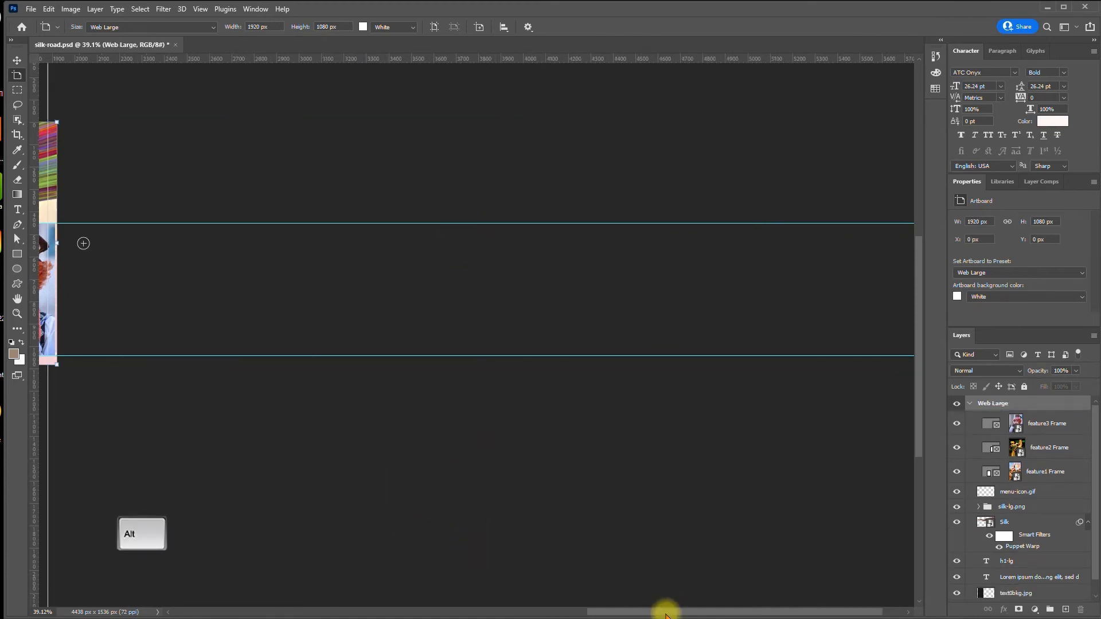
- Duplicate the Web Large artboard with its contents to the right of the original
drag(663, 611, 502, 609)
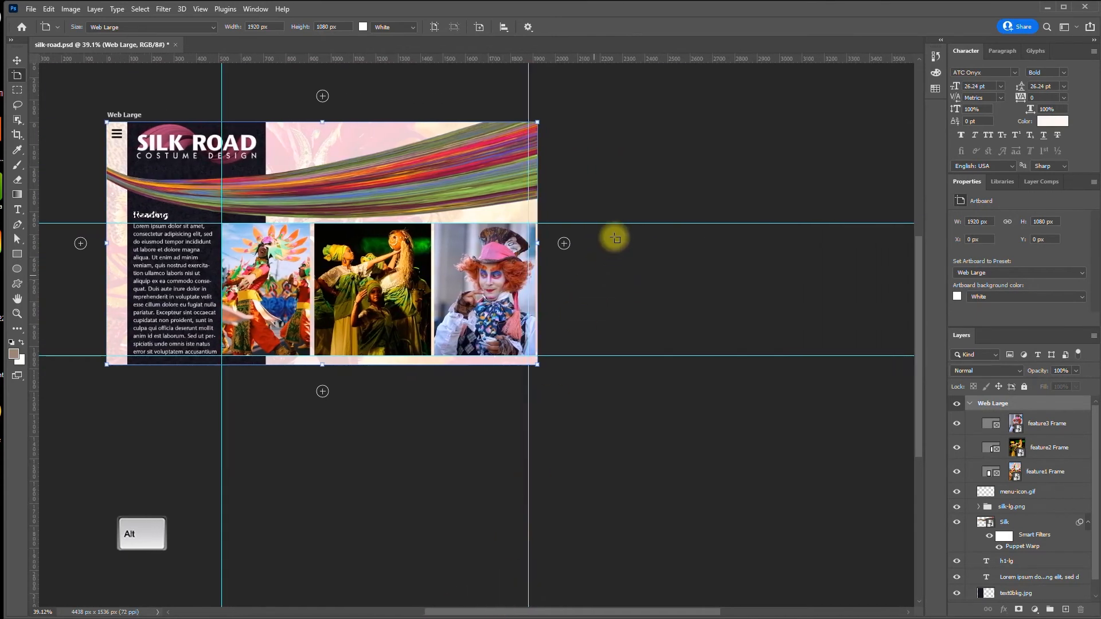
alt+click(564, 243)
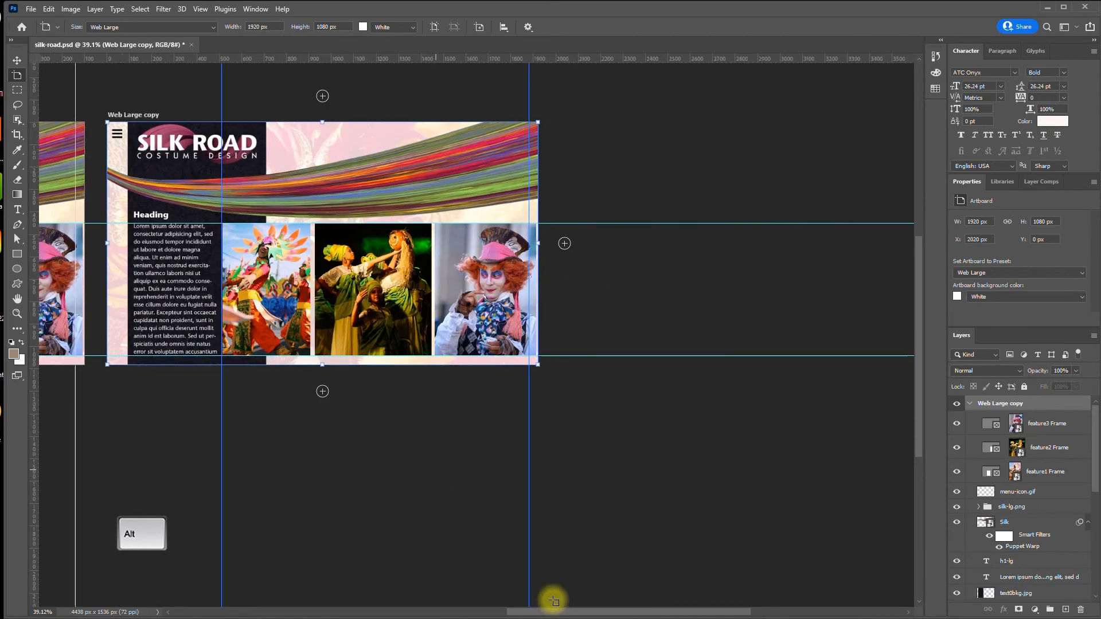
drag(558, 612, 460, 594)
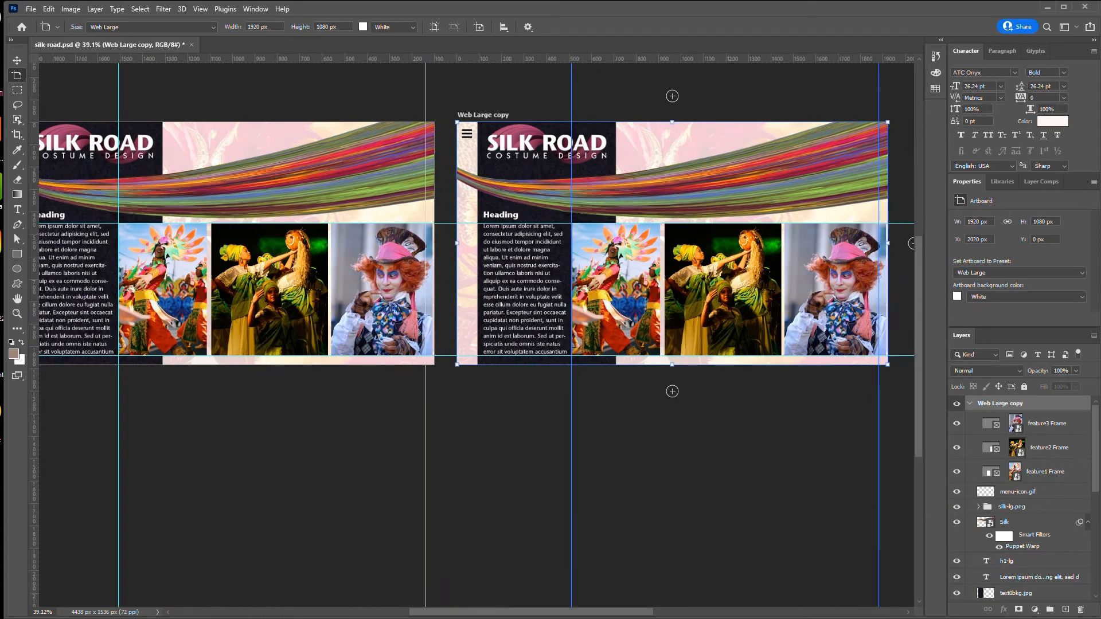
- Rename the duplicated artboard as Iphone V
drag(1095, 468, 1093, 427)
double_click(985, 405)
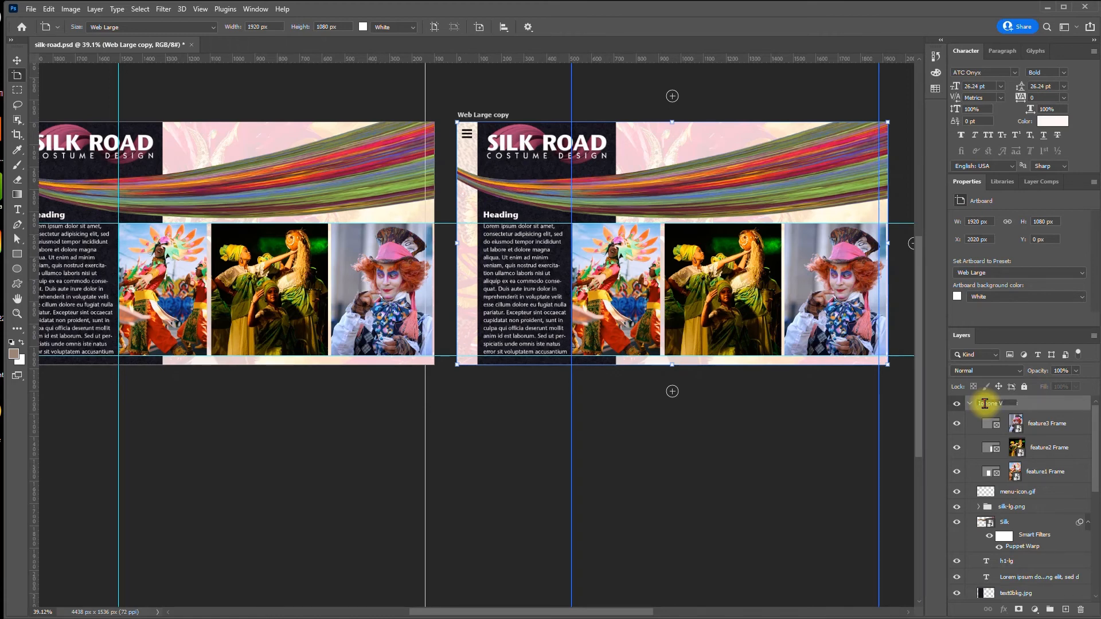
key(Return)
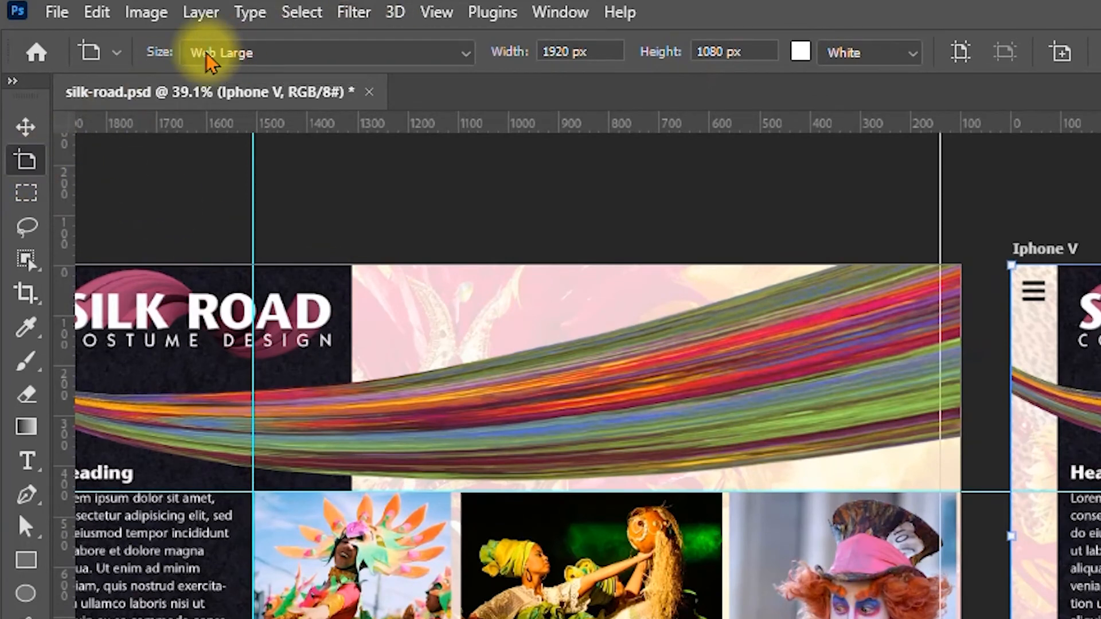
- Set the Iphone V artboard to the iPhone 8/7/6 size preset in portrait orientation, 750 x 1334 px
click(466, 57)
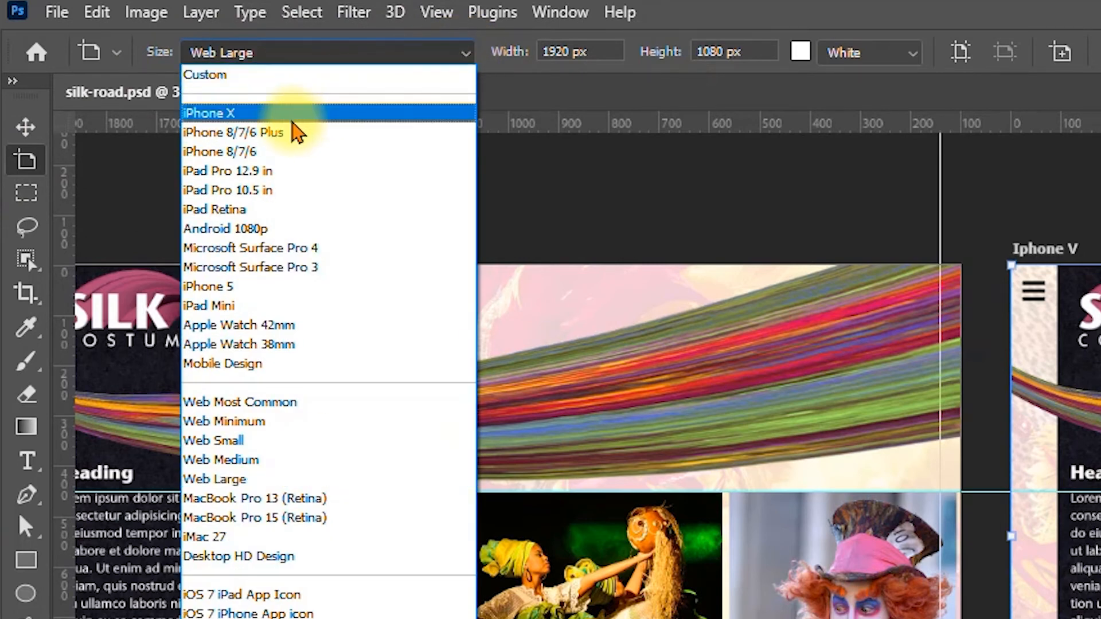
click(265, 154)
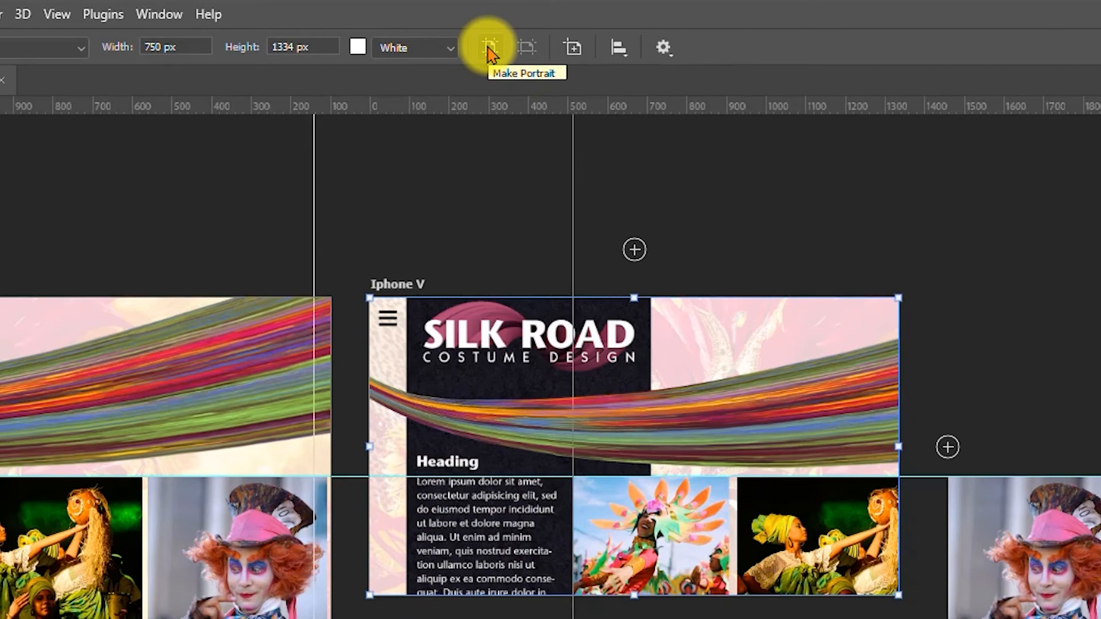
click(503, 53)
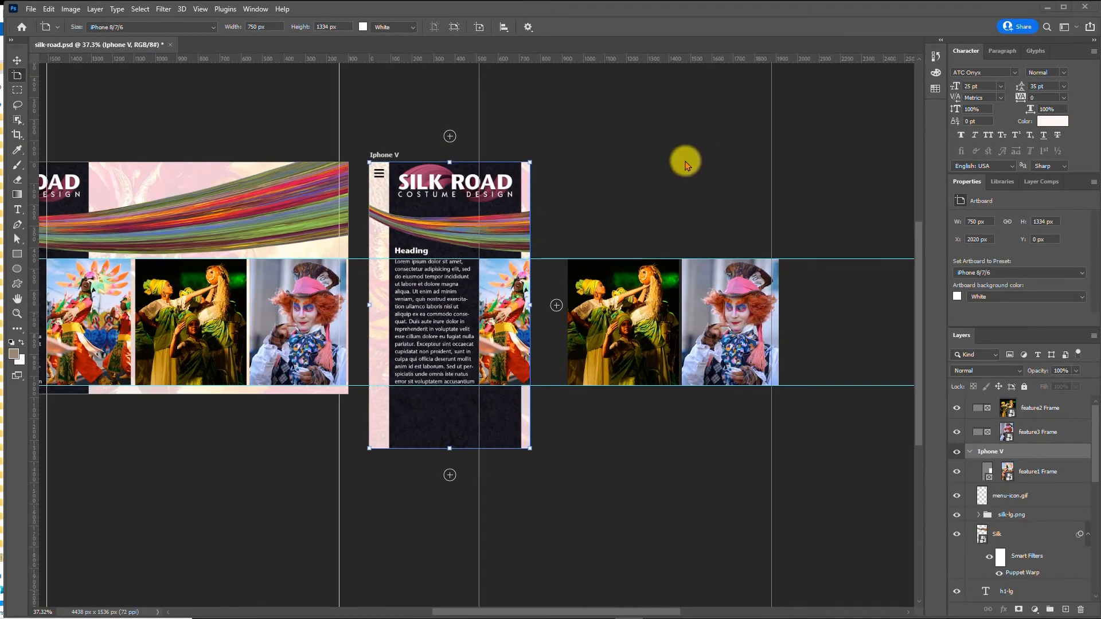
- Delete the feature2 and feature3 frame layers that lie outside the Iphone V artboard
click(1047, 410)
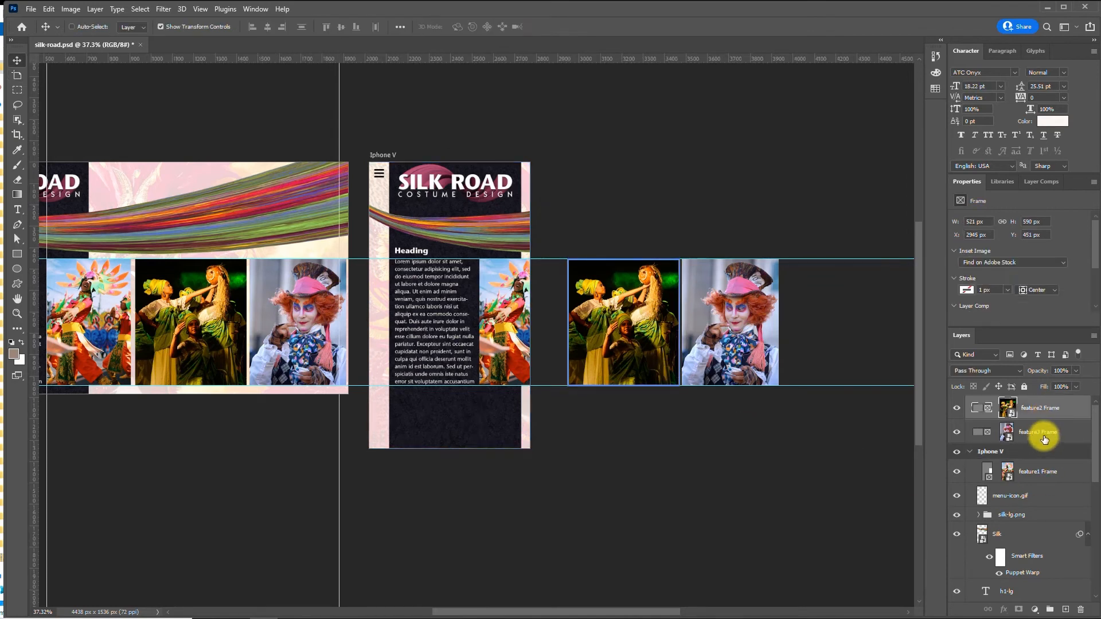
shift+click(1044, 433)
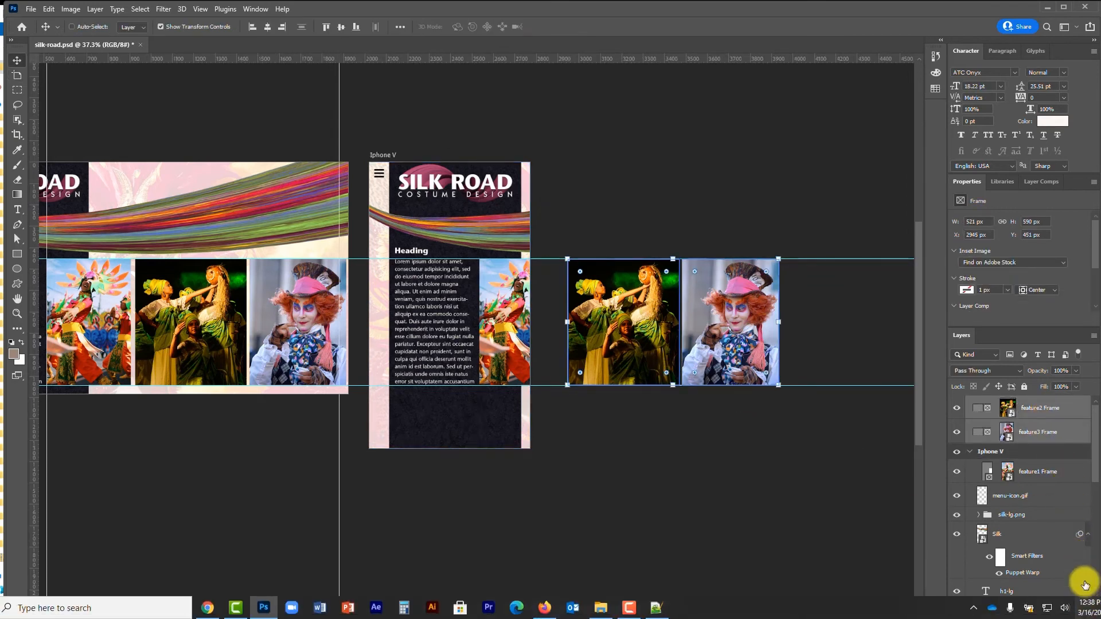
click(1084, 610)
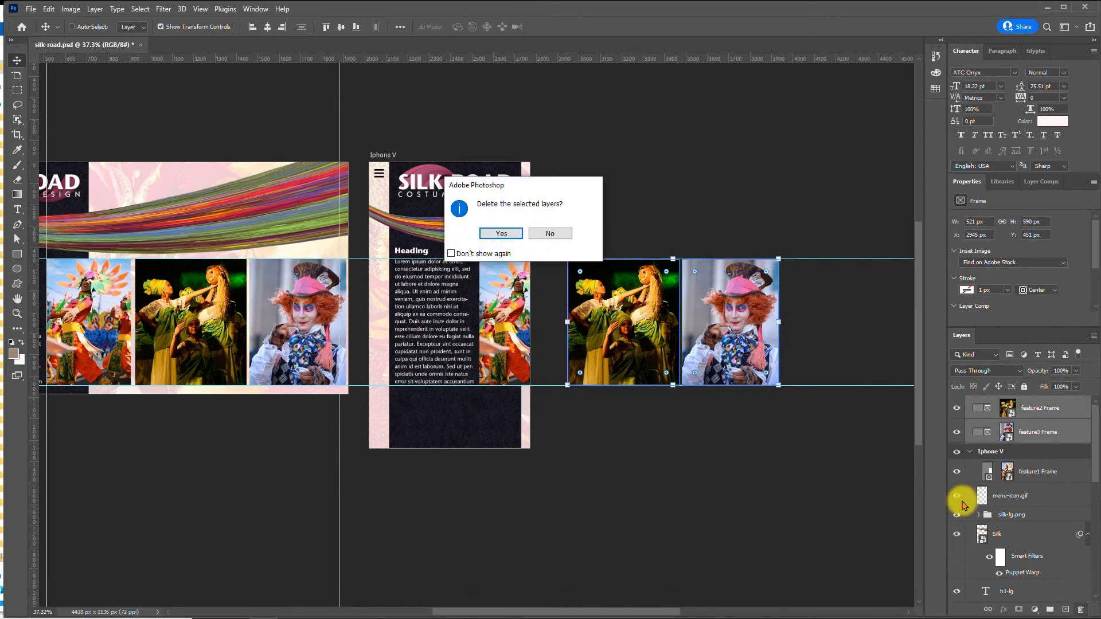
click(512, 236)
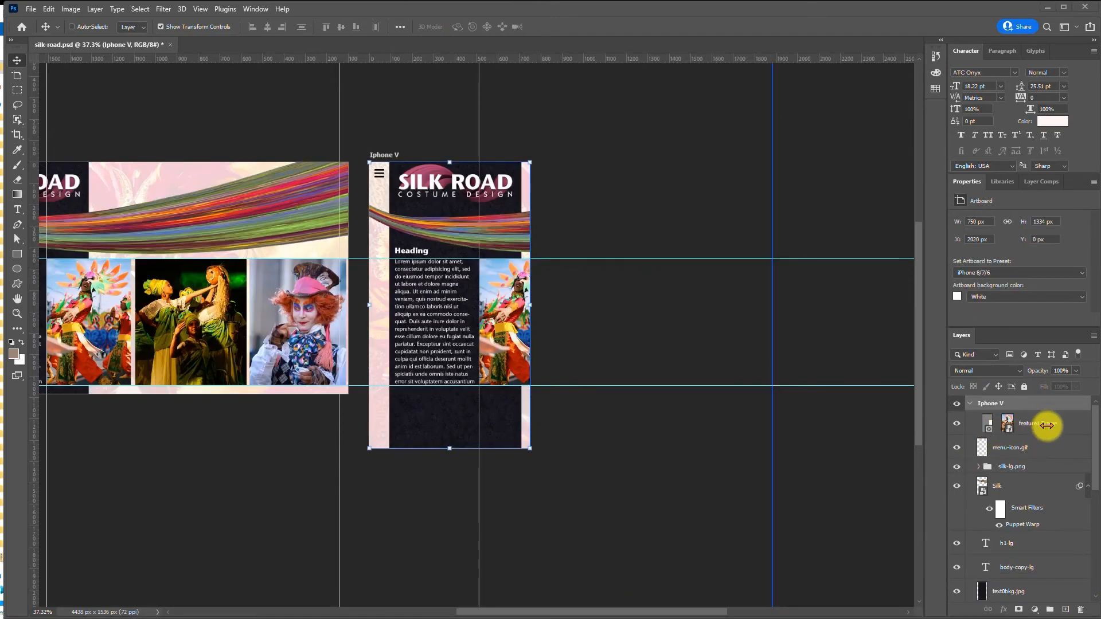
- Rename the feature1 Frame layer in the Iphone V artboard as silk-iphone.png
click(1041, 426)
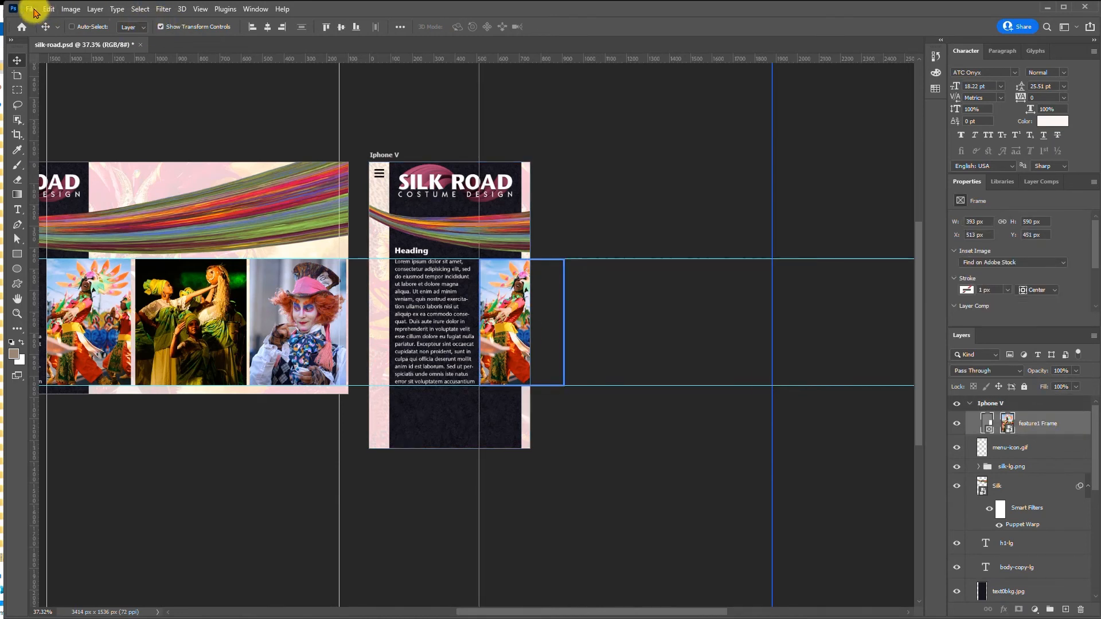
double_click(1026, 426)
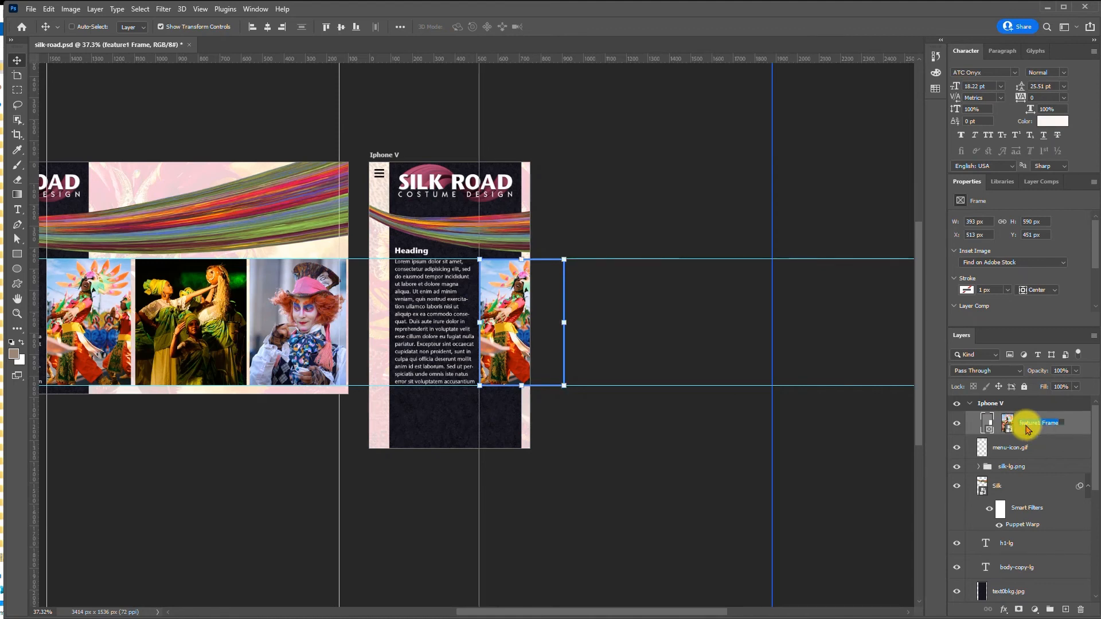
text(silk-iphone.png)
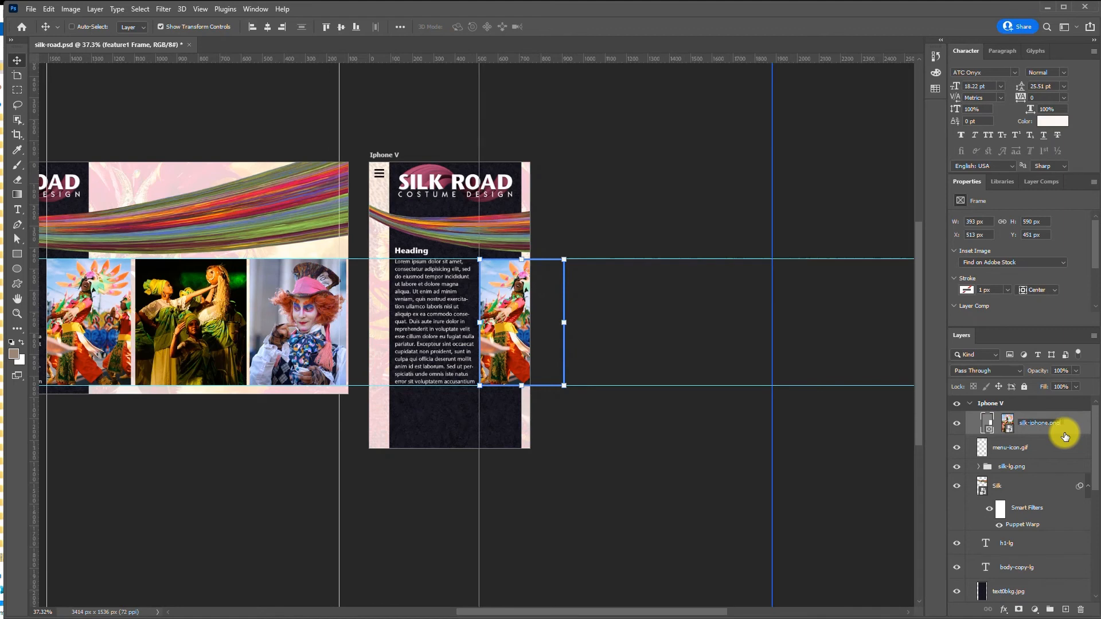
key(Return)
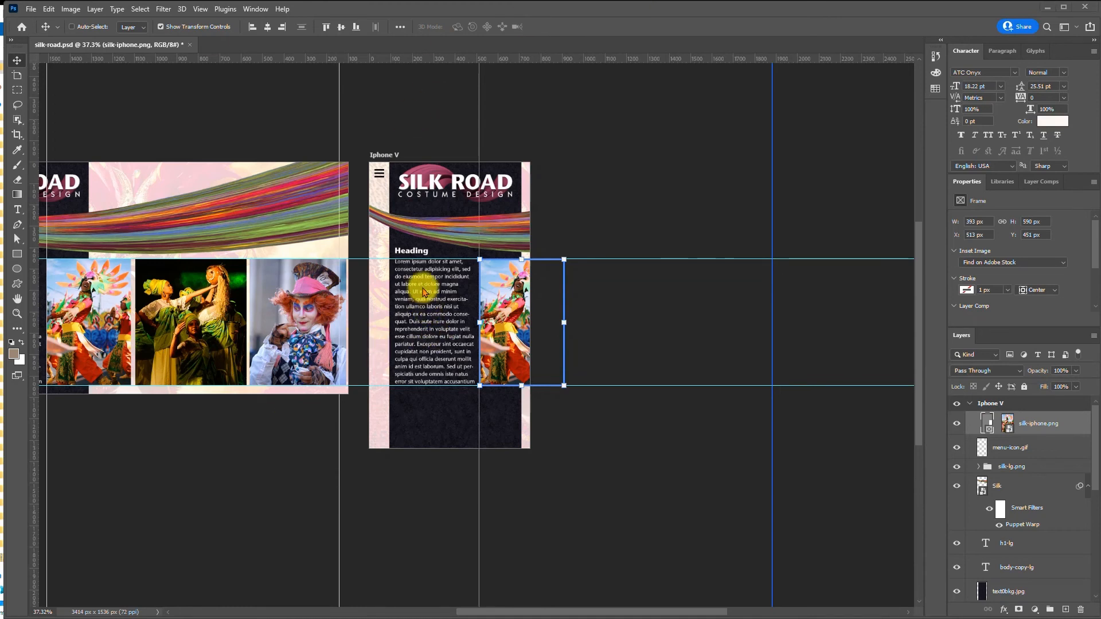
- Make the Iphone V body copy text box wider and shorter so it spans the dark background panel below the heading
scroll(1044, 493, down, 1)
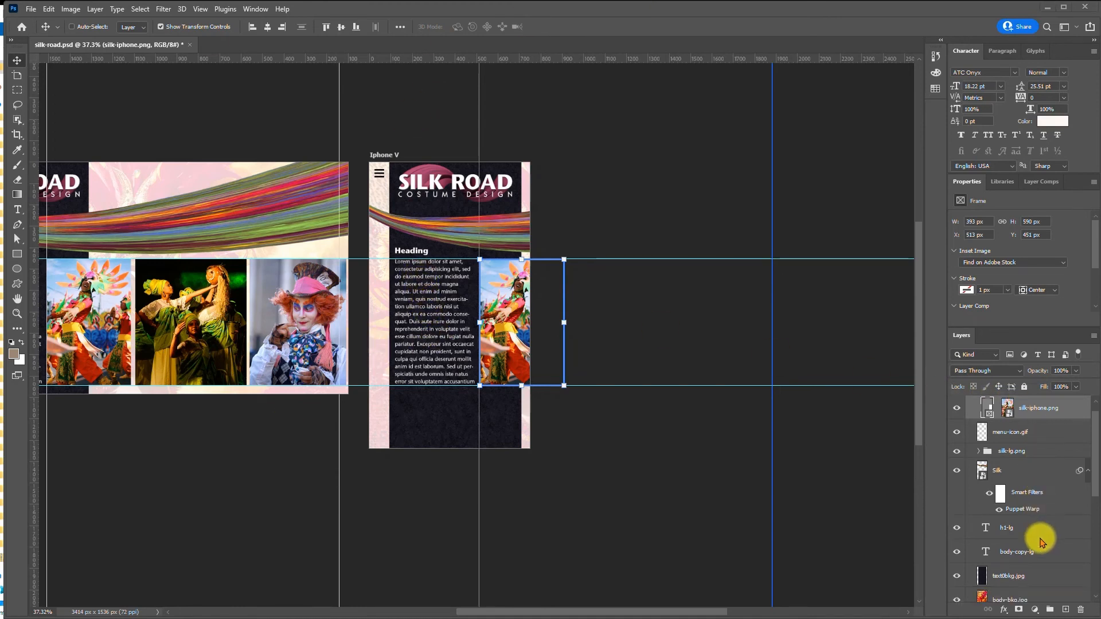
click(1021, 553)
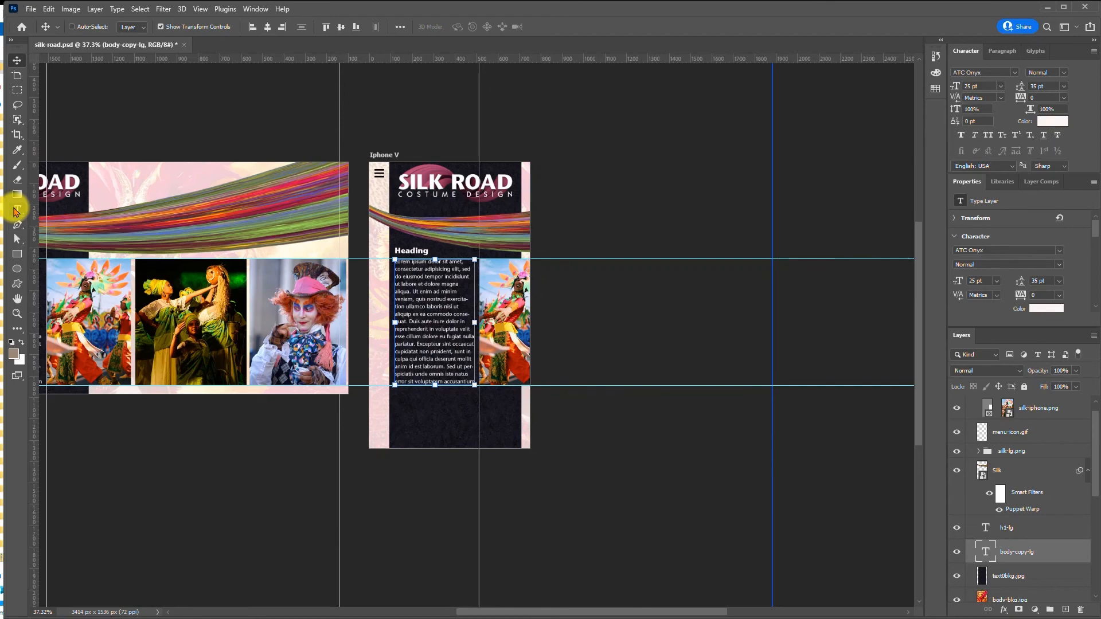
click(16, 213)
click(429, 268)
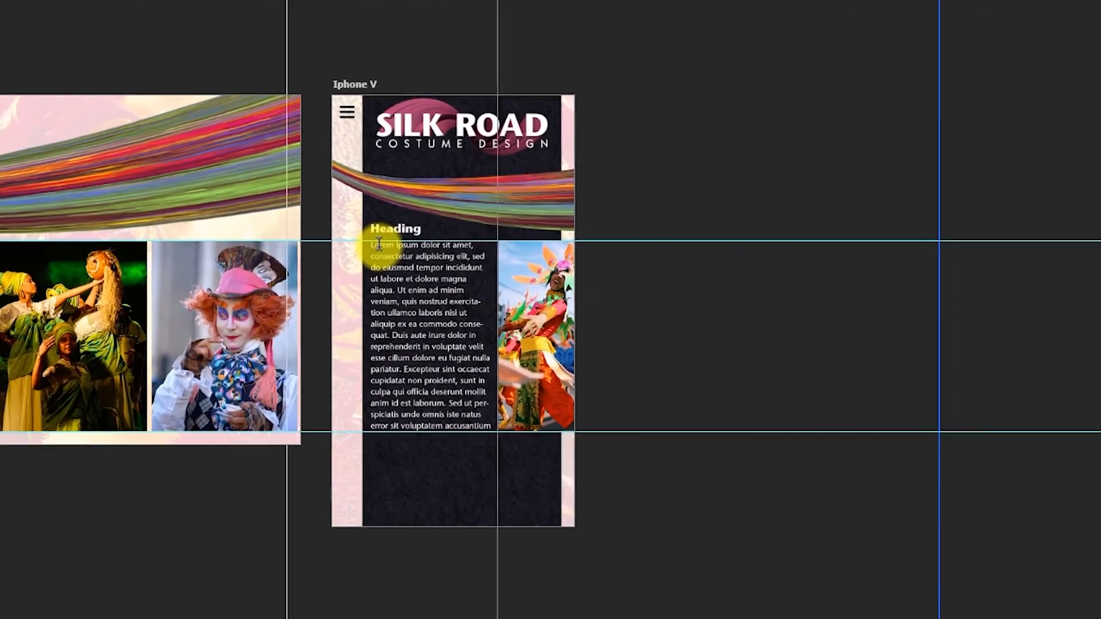
click(383, 250)
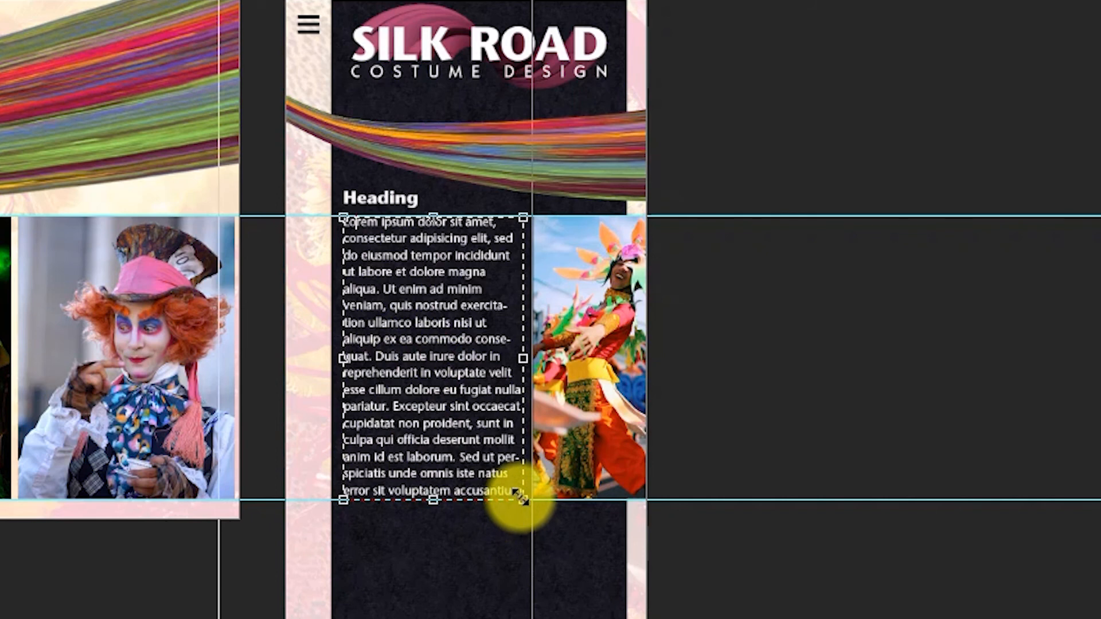
drag(520, 499, 614, 335)
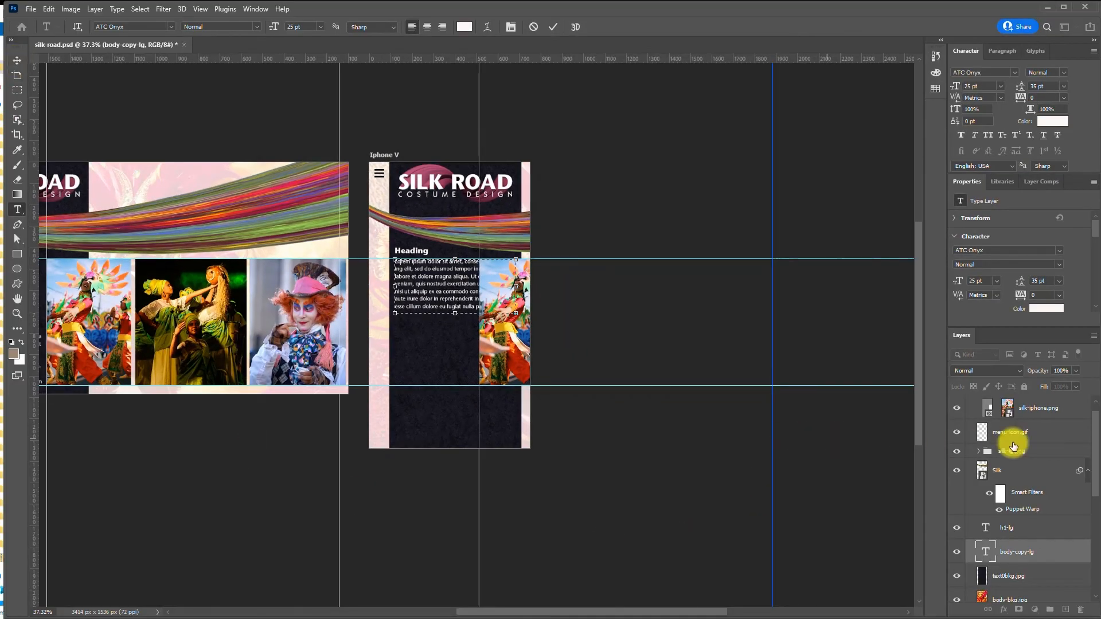
- Move the silk-iphone.png frame below the body copy on the Iphone V artboard's dark panel
click(1066, 411)
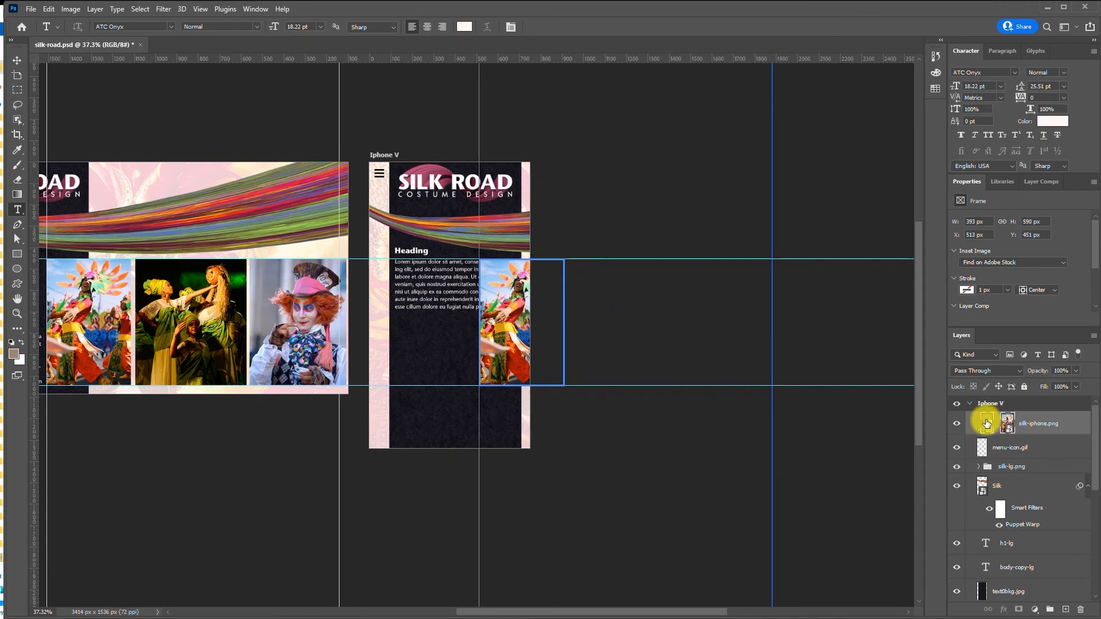
click(1001, 424)
click(1035, 424)
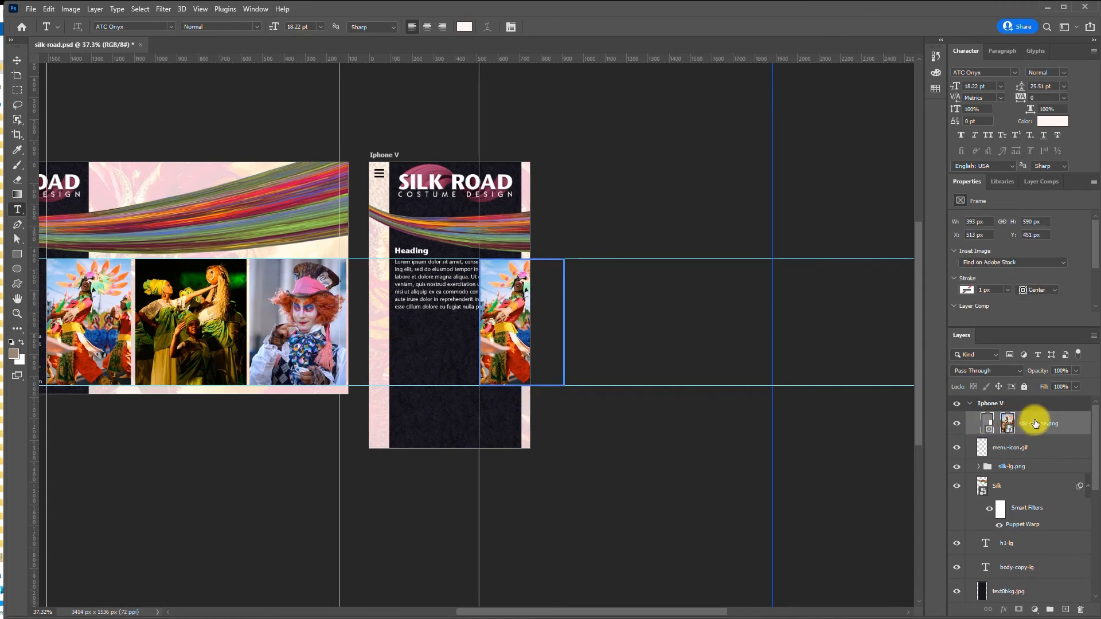
click(17, 61)
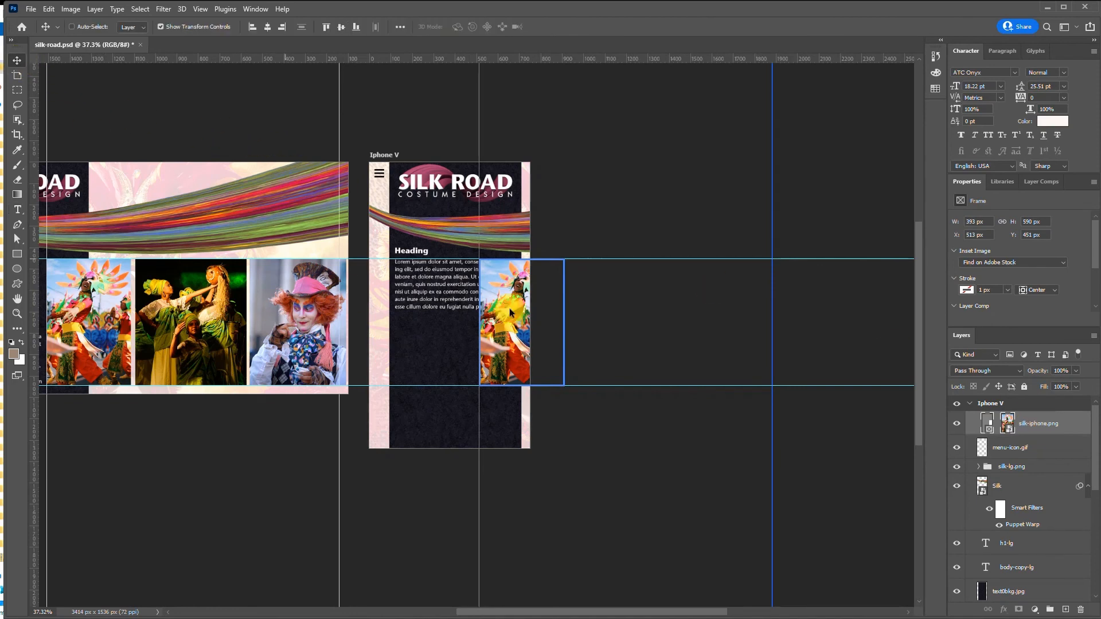
drag(522, 285, 439, 346)
click(499, 462)
click(489, 341)
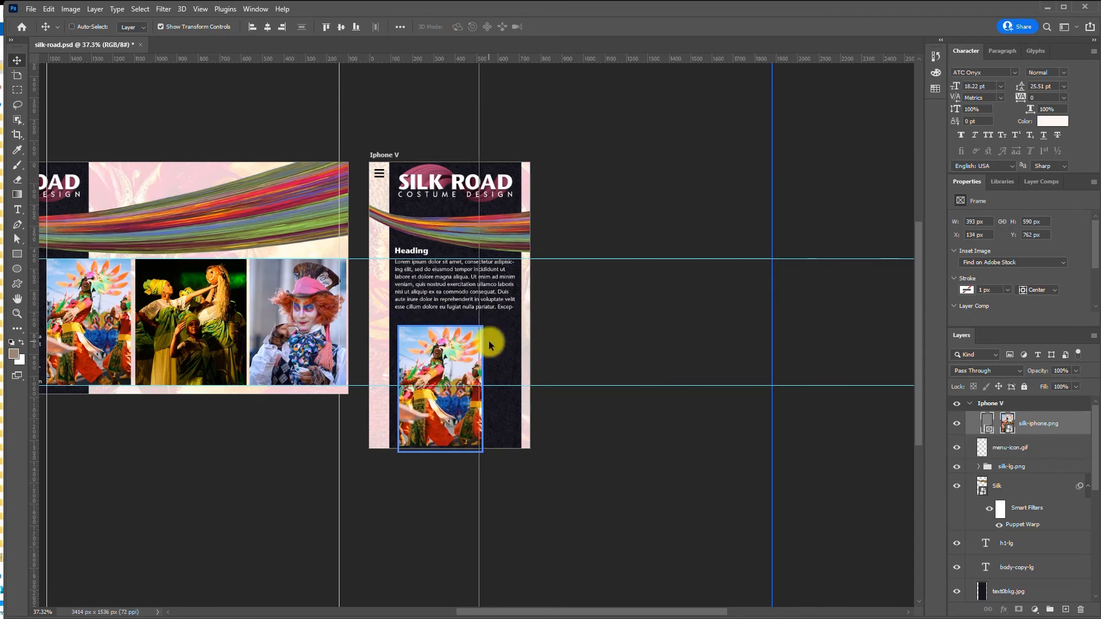
- Scale the silk-iphone.png frame and its image to about 150% and position it directly beneath the body copy
key(ctrl+t)
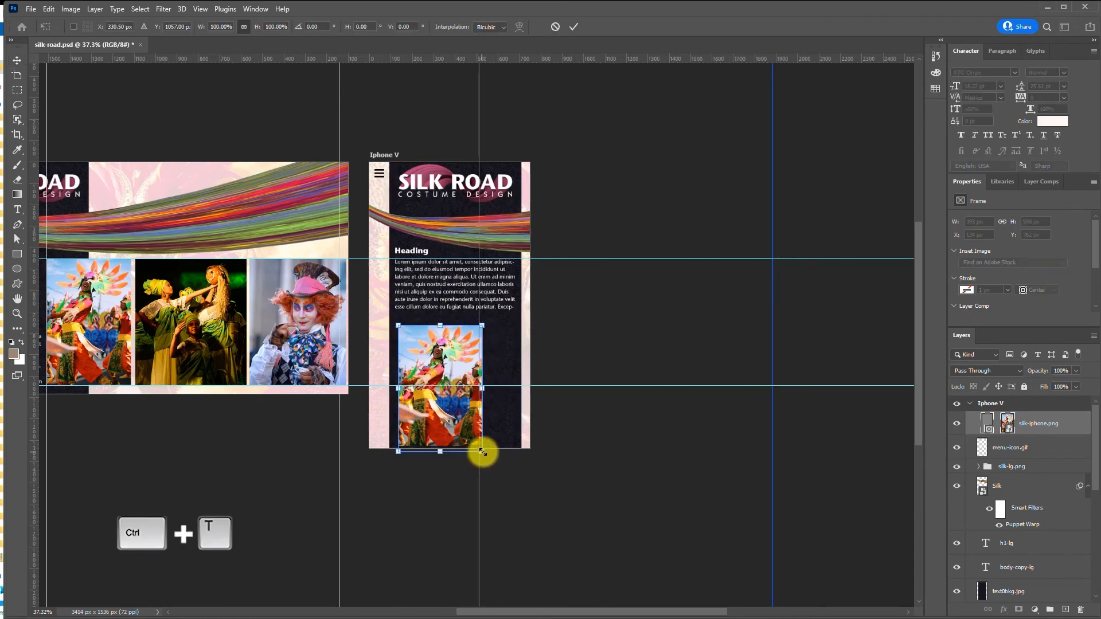
drag(482, 452, 518, 514)
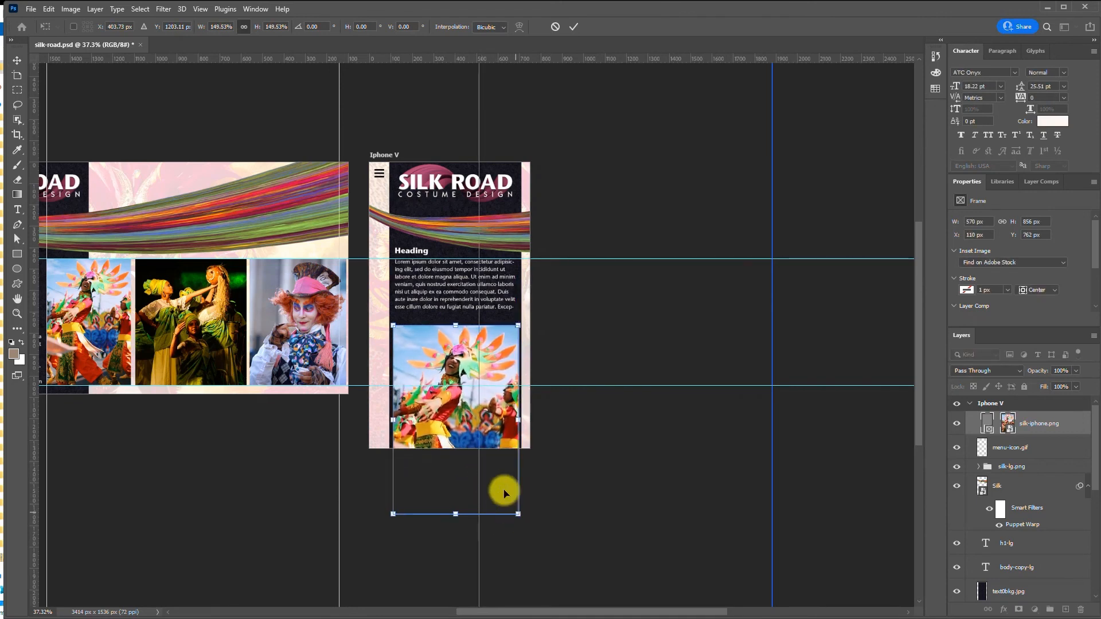
drag(492, 445, 491, 433)
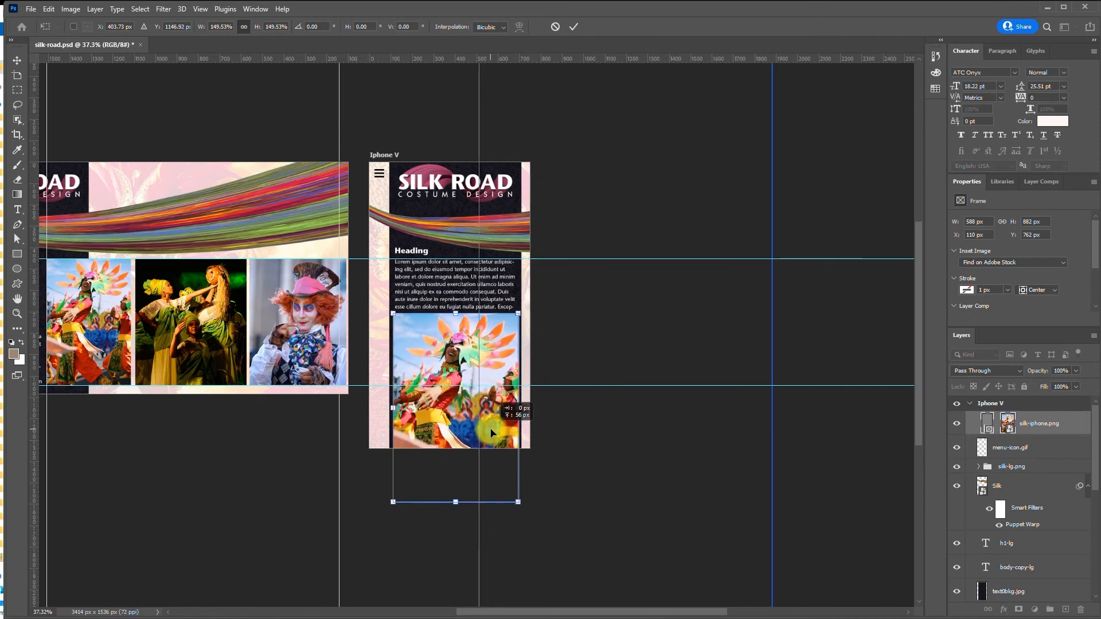
drag(422, 358, 422, 357)
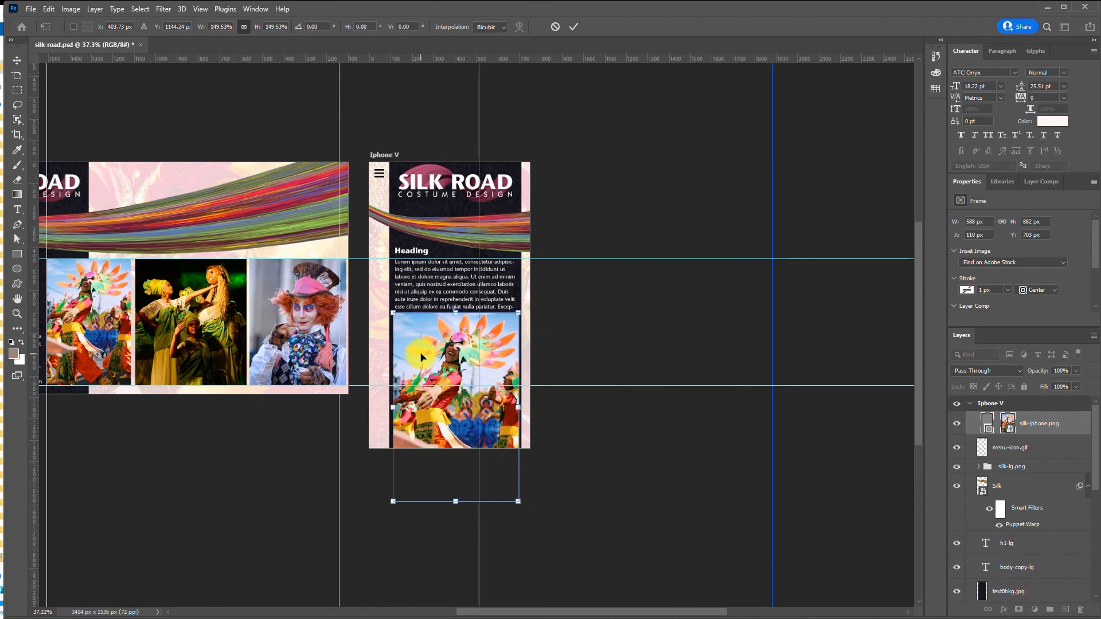
click(573, 28)
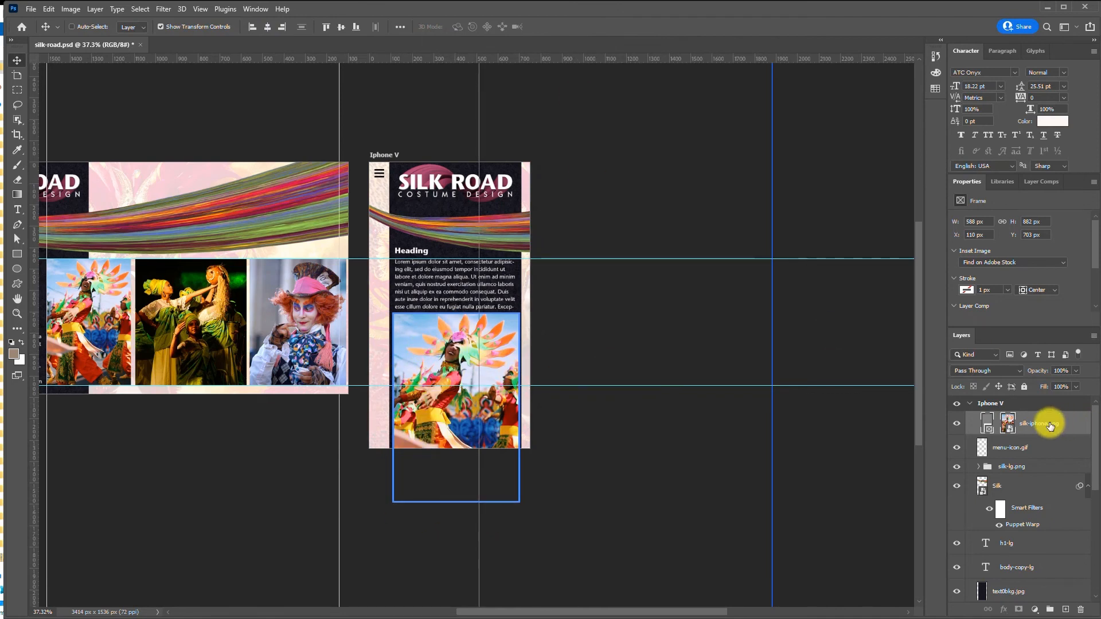
- Shorten the silk-iphone.png frame from its lower edge so it ends inside the Iphone V artboard
click(1008, 427)
click(988, 425)
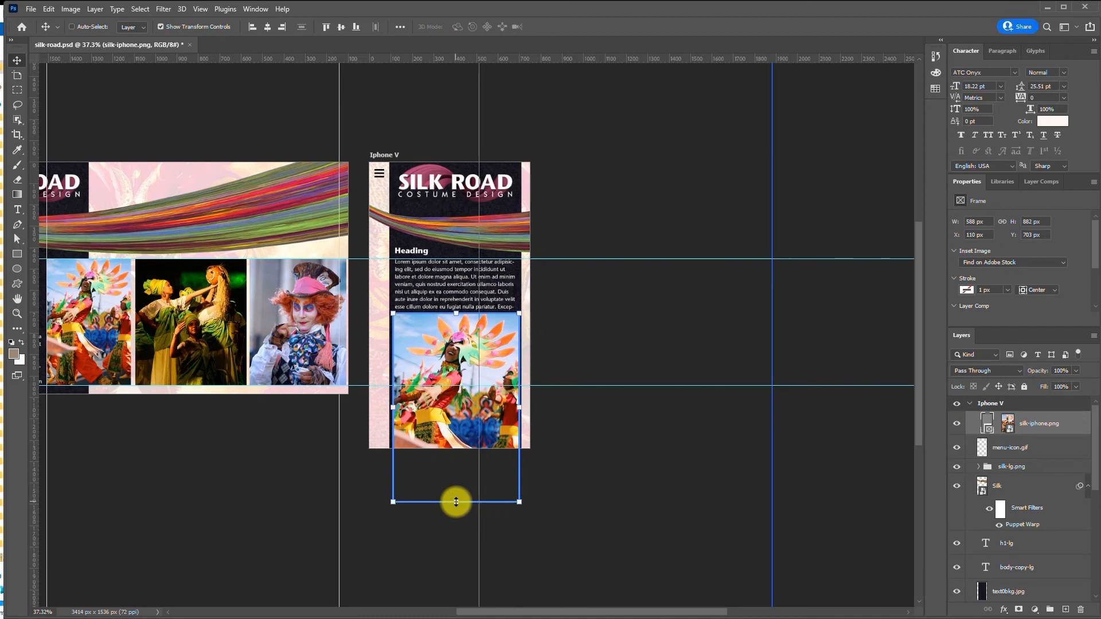
drag(456, 502, 453, 423)
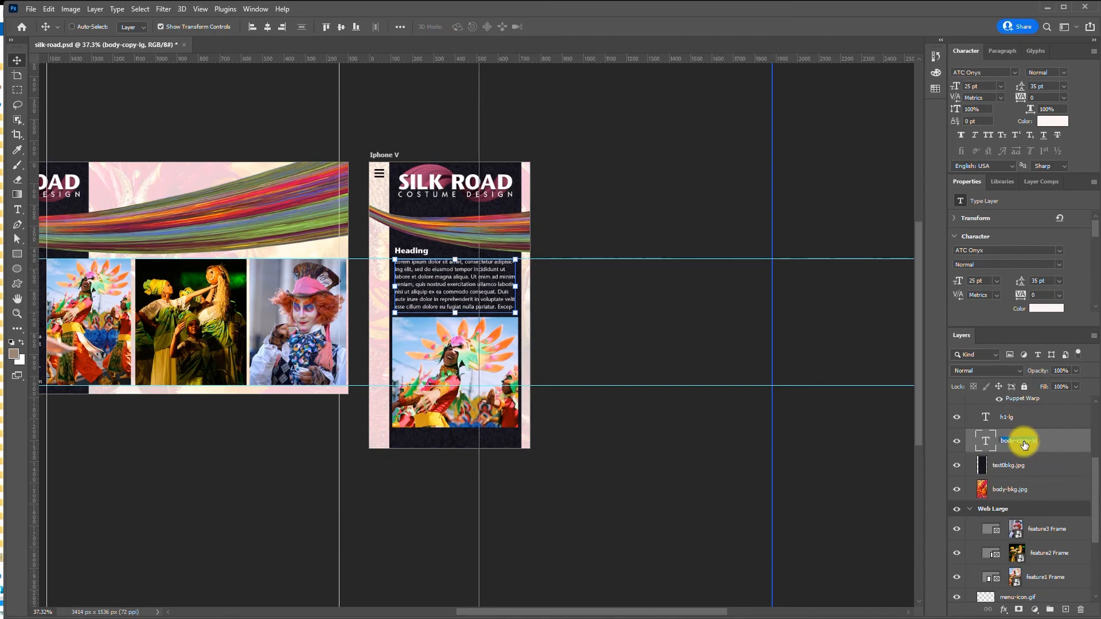
- Rename the Iphone V artboard's body-copy-lg text layer as body-copy-iphone
click(1037, 443)
click(1067, 466)
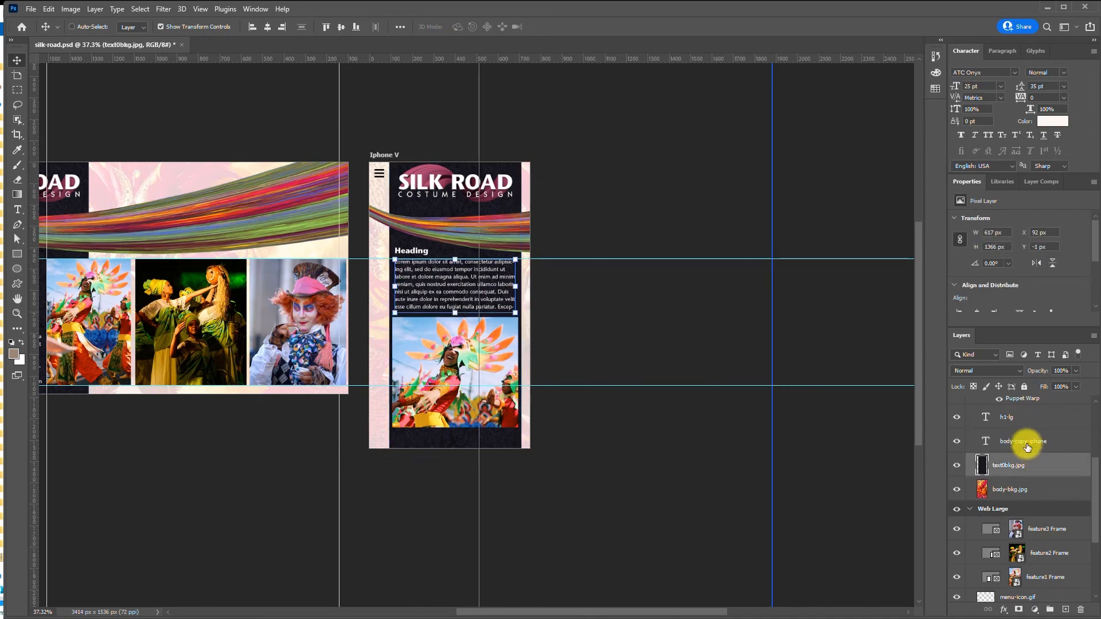
- Set the body-copy-iphone text layer's font size to 32 pt and its leading to 44 pt
click(1027, 446)
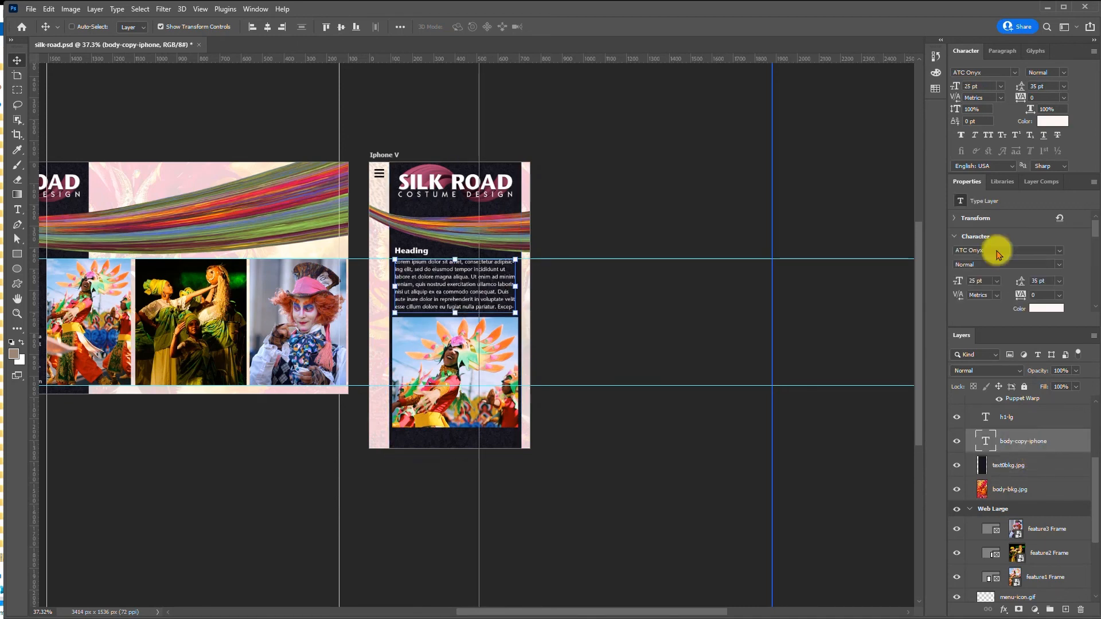
click(987, 84)
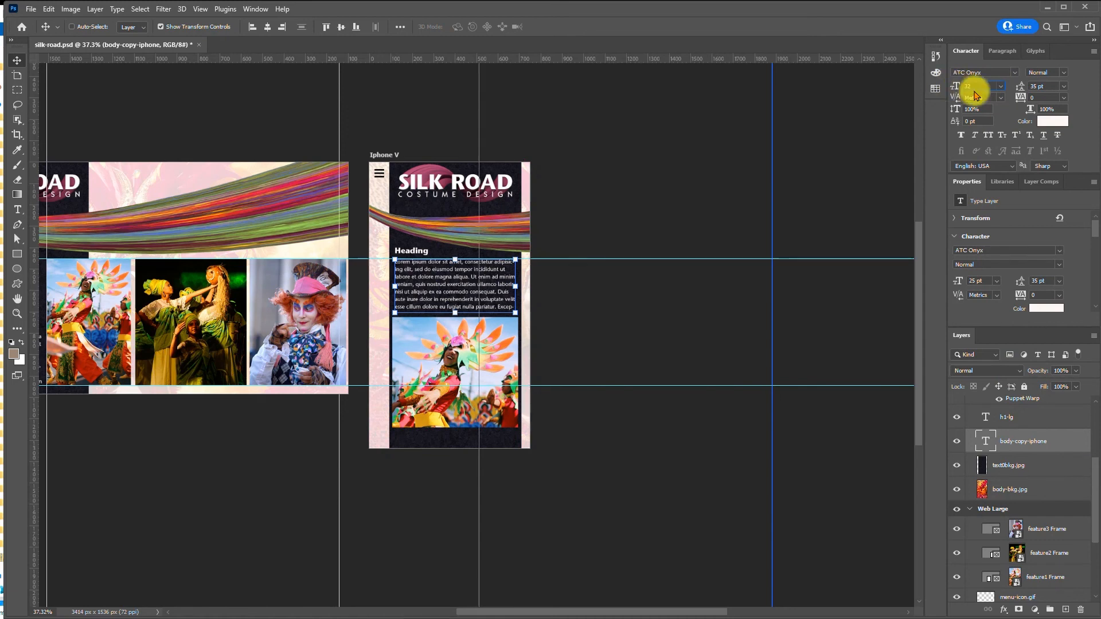
click(1040, 85)
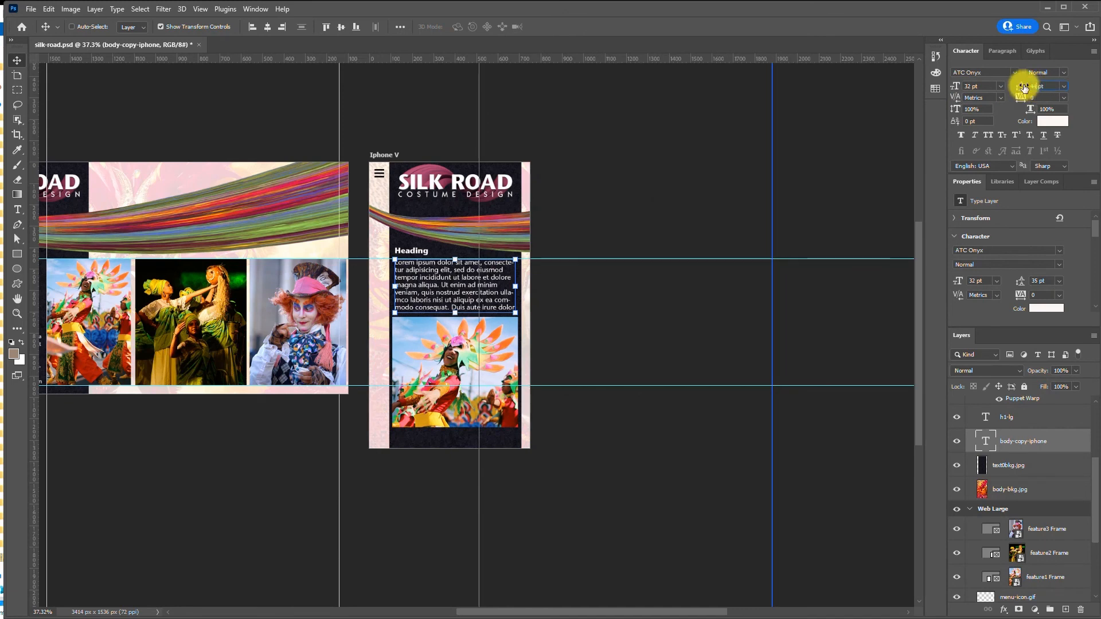
text(44)
key(Tab)
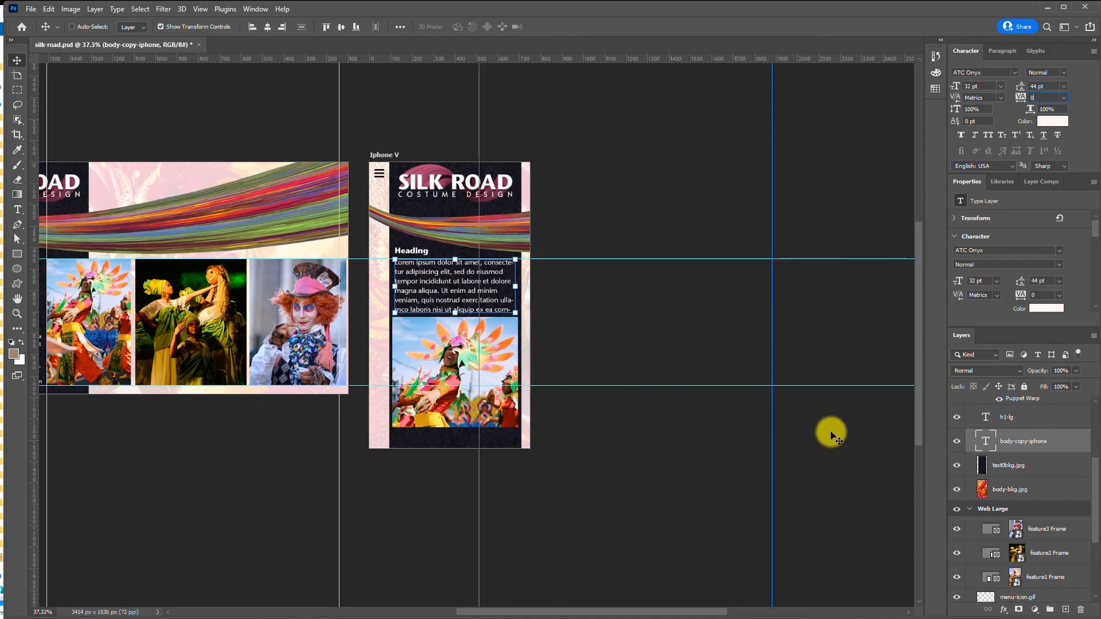
- Rename the Iphone V artboard's h1-lg text layer as h1-iphone
click(1009, 422)
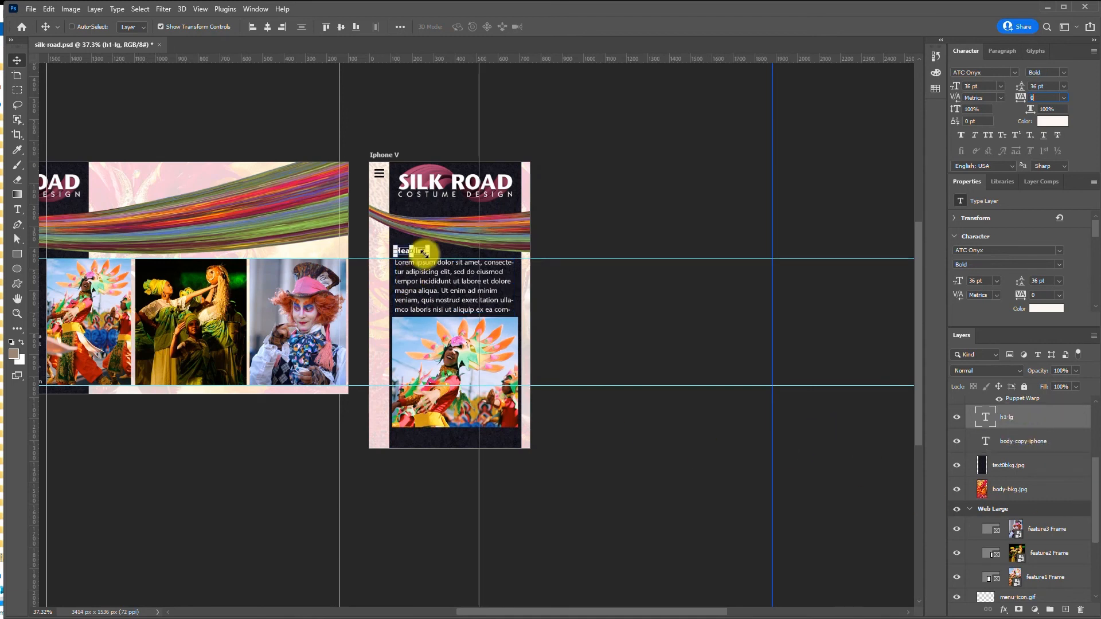
right_click(1011, 422)
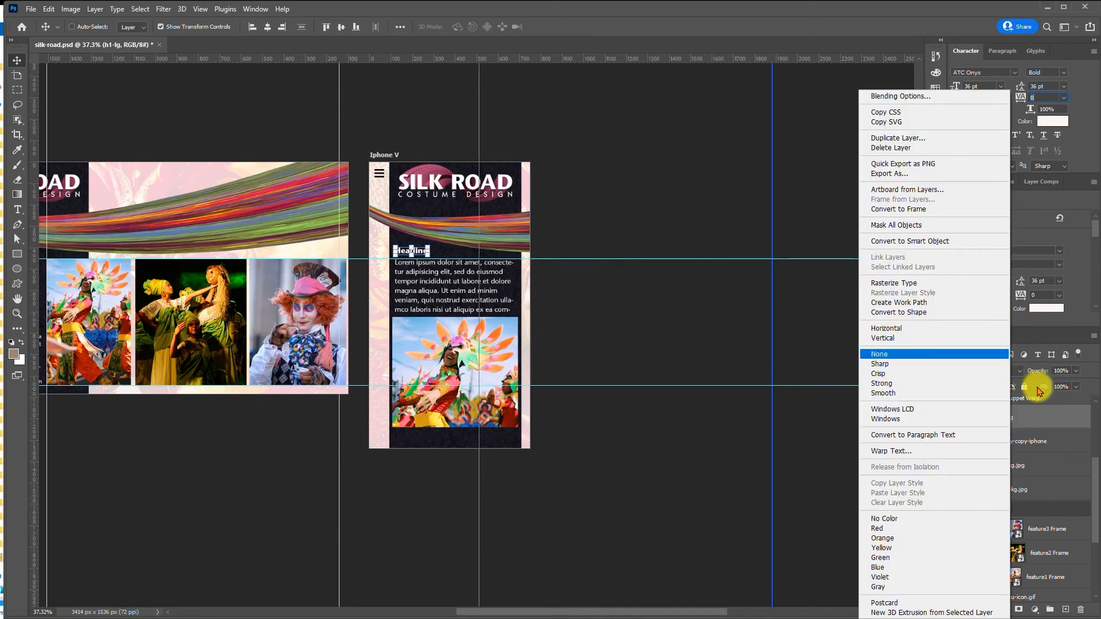
click(1072, 423)
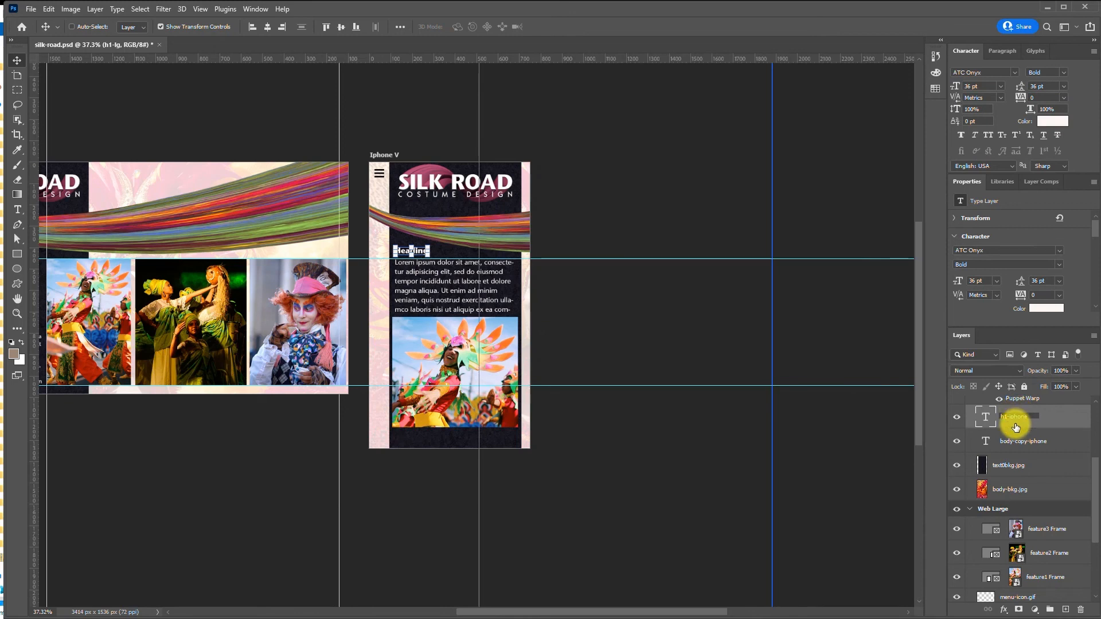
key(Return)
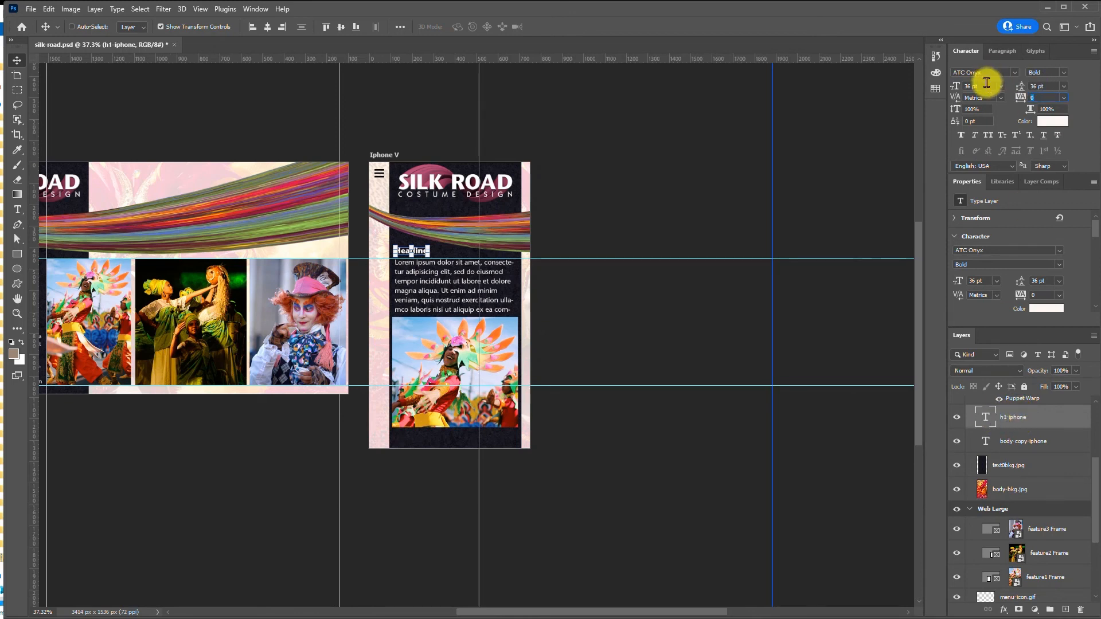
- Set the h1-iphone heading's font size to 48 pt and its leading to 47 pt
click(987, 84)
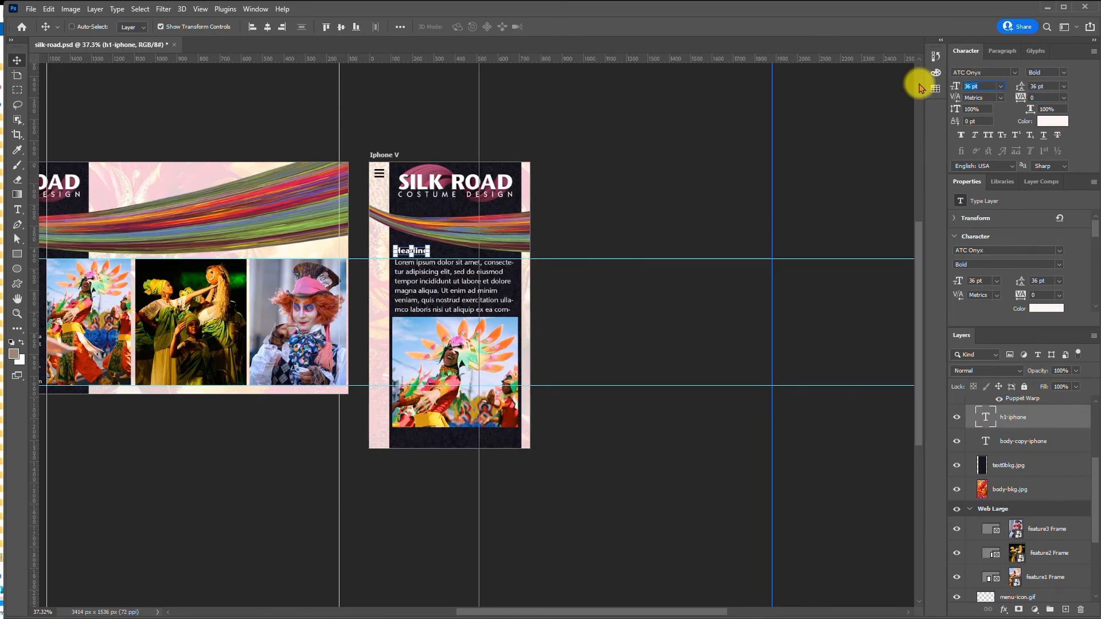
click(1048, 84)
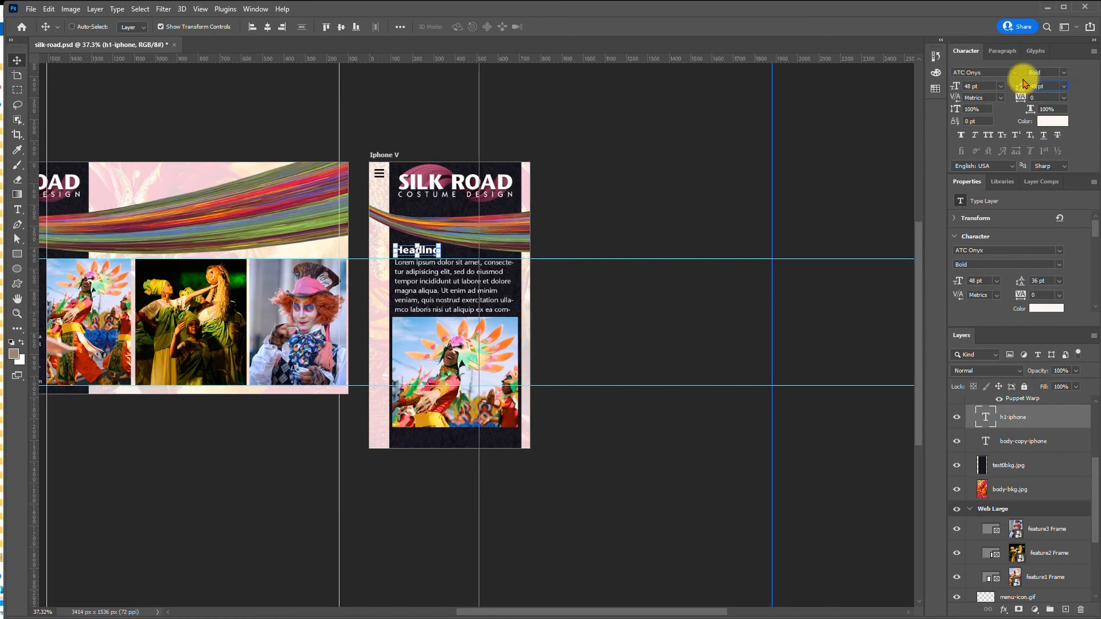
drag(1025, 83, 1024, 84)
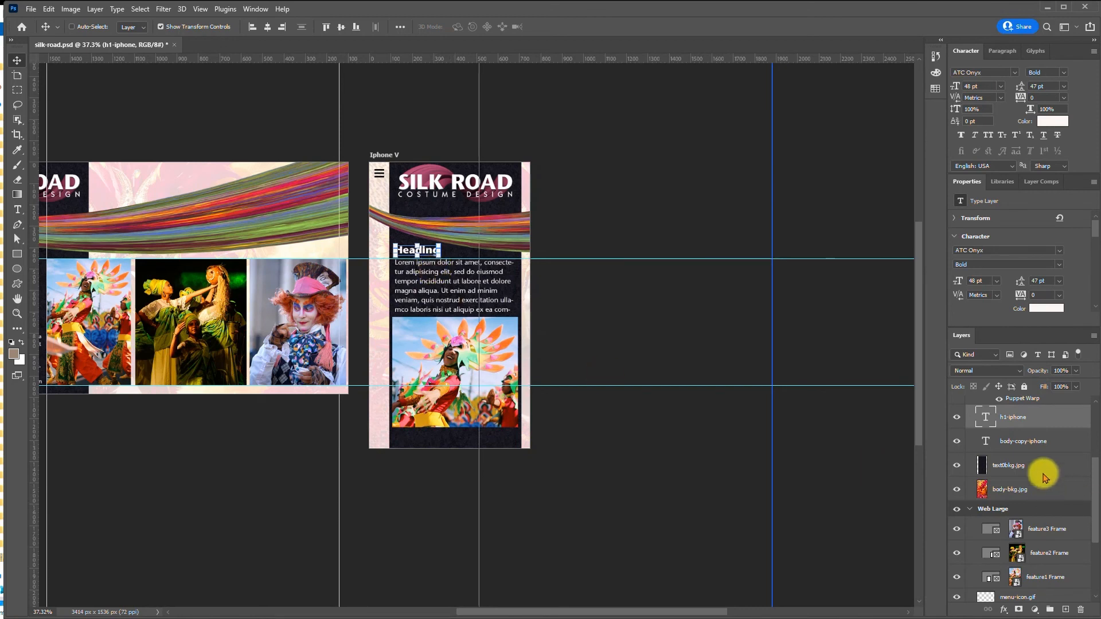
- Copy the CSS of the Iphone V artboard's body-copy-iphone text layer
click(1004, 446)
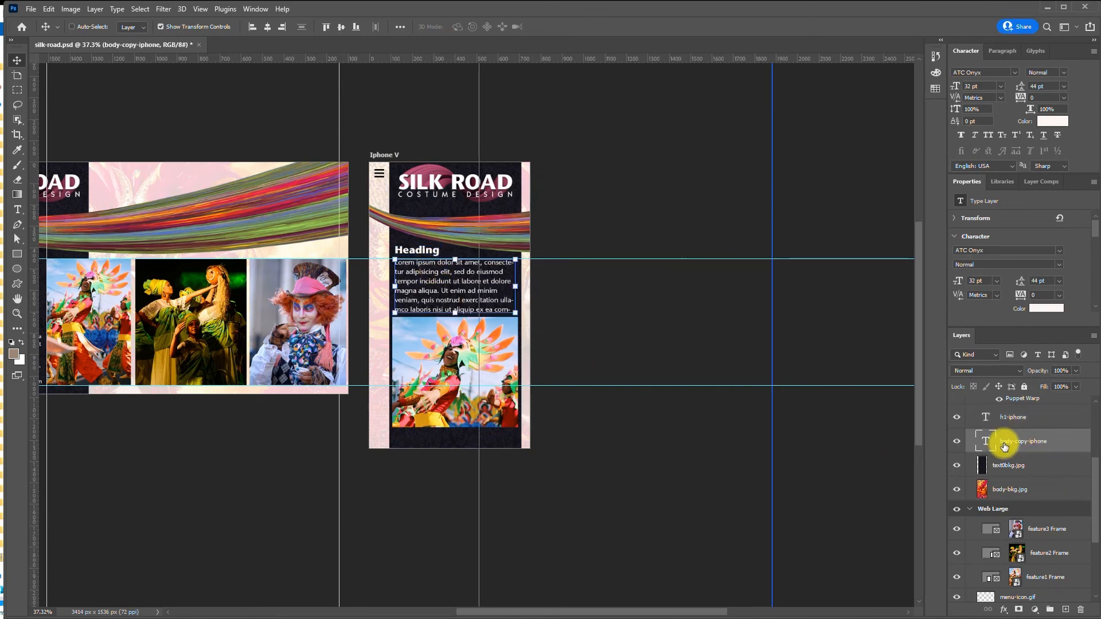
right_click(1031, 447)
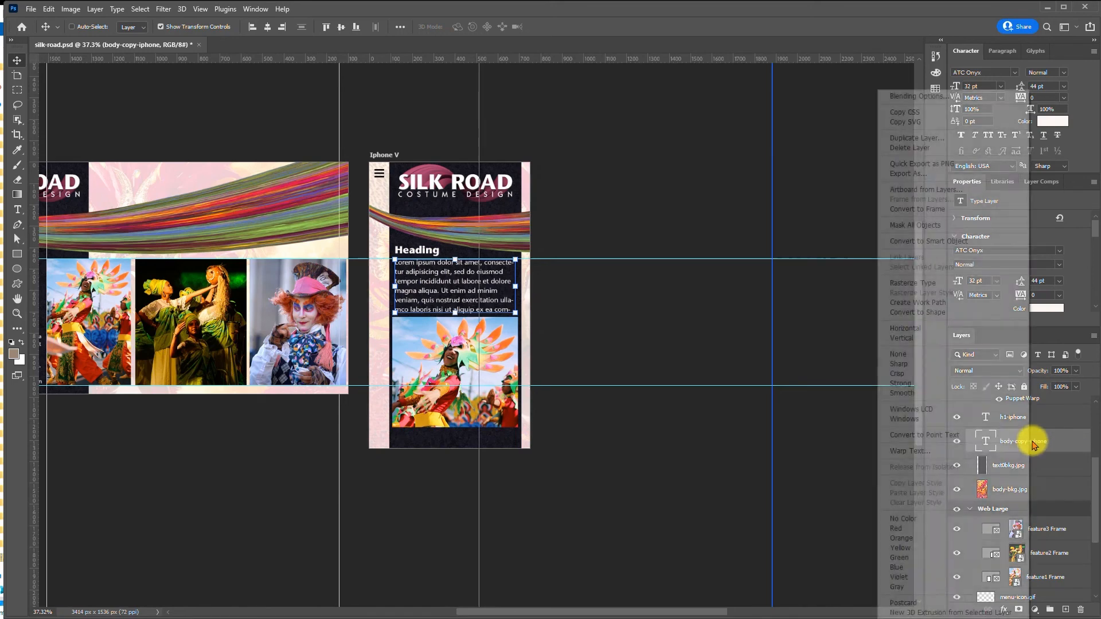
click(949, 113)
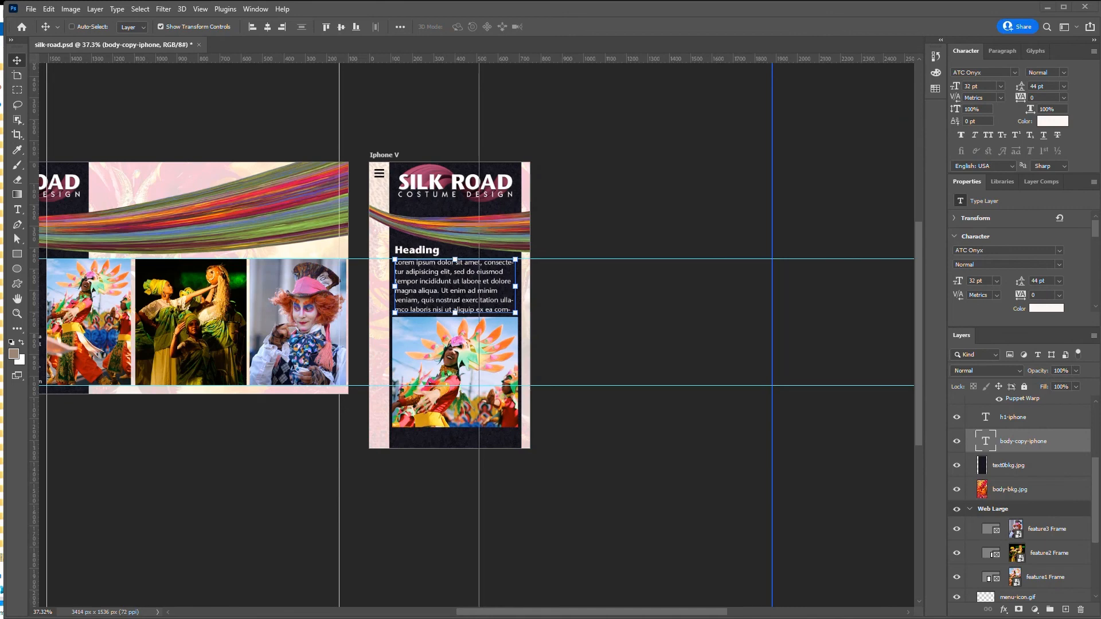
- Switch to File Explorer and open type-styles.css from the Silk folder in Notepad++
key(alt+Tab)
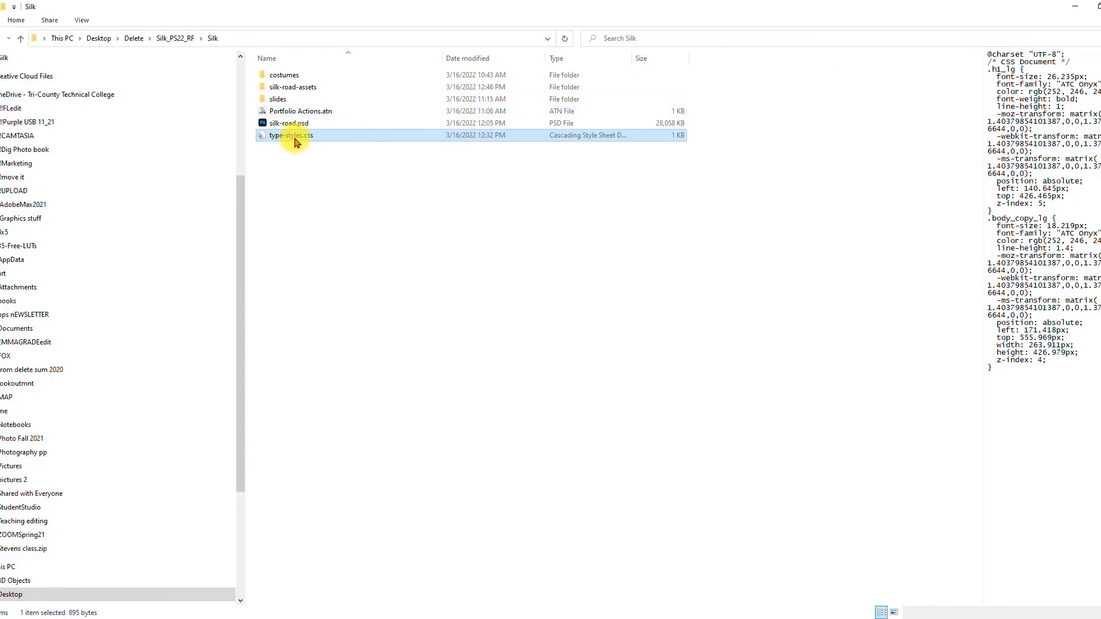
right_click(296, 143)
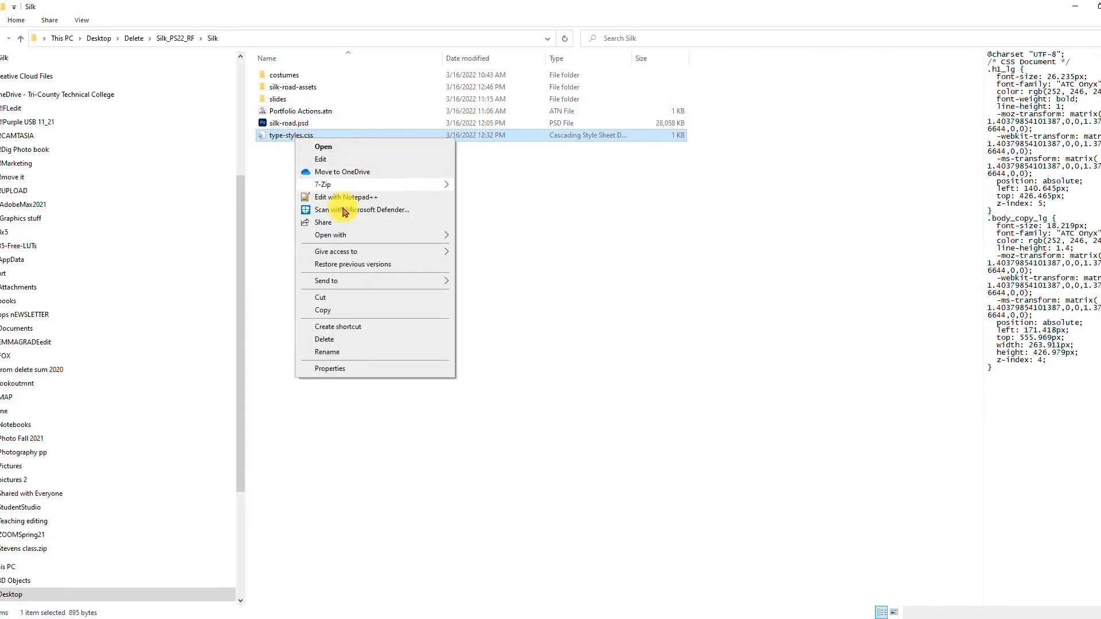
mouse_move(342, 237)
click(500, 239)
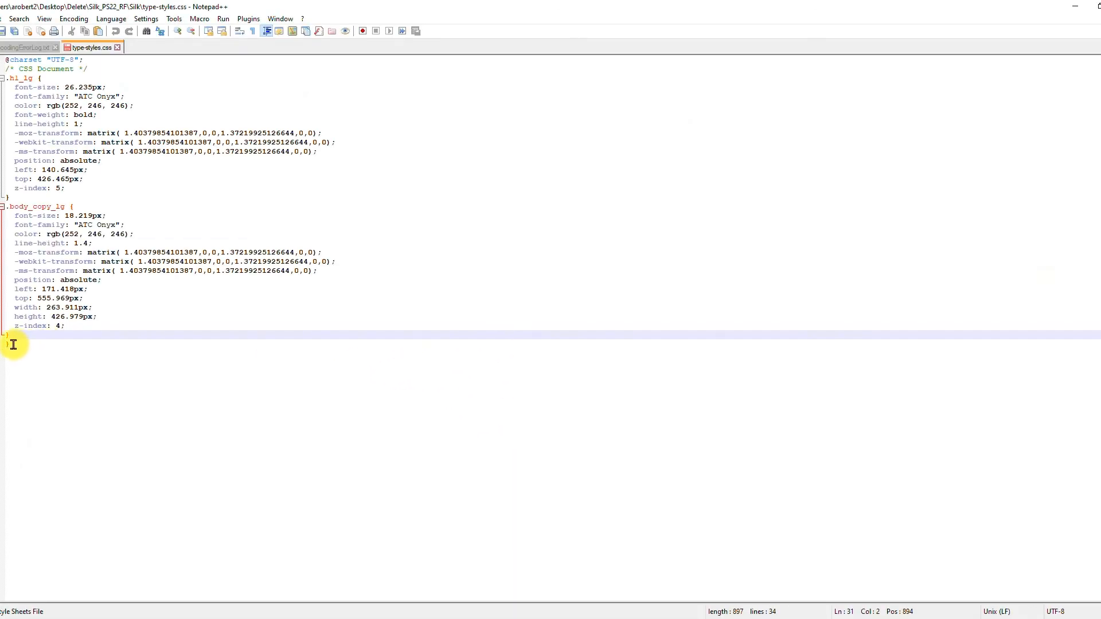
- Paste the copied body-copy-iphone CSS below the body_copy_lg rule in type-styles.css, and return to Photoshop
click(13, 347)
key(ctrl+v)
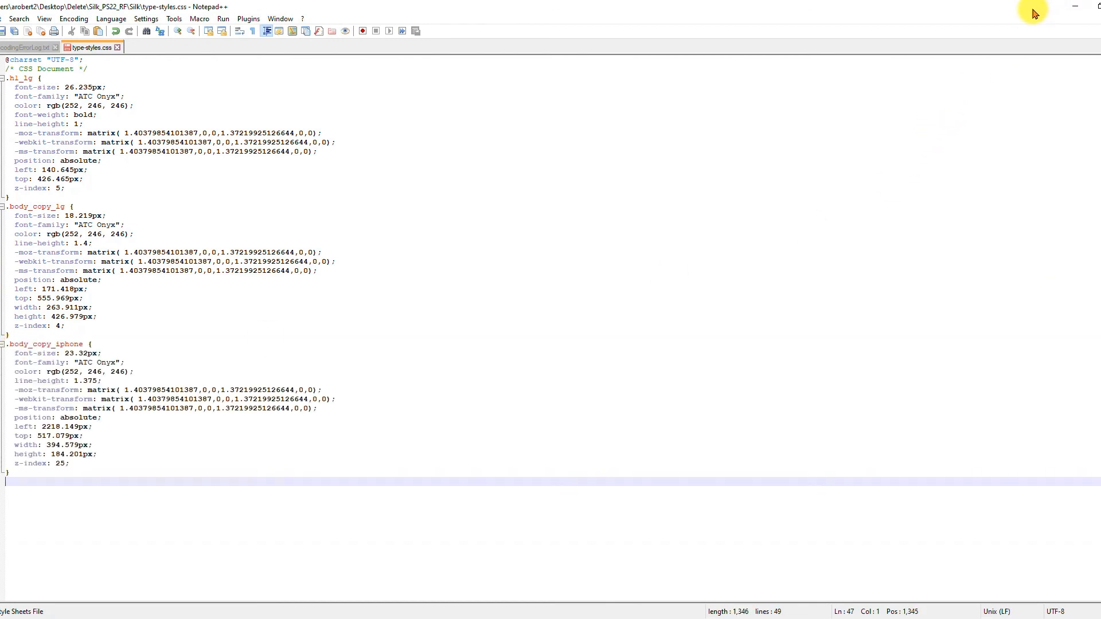
click(1075, 7)
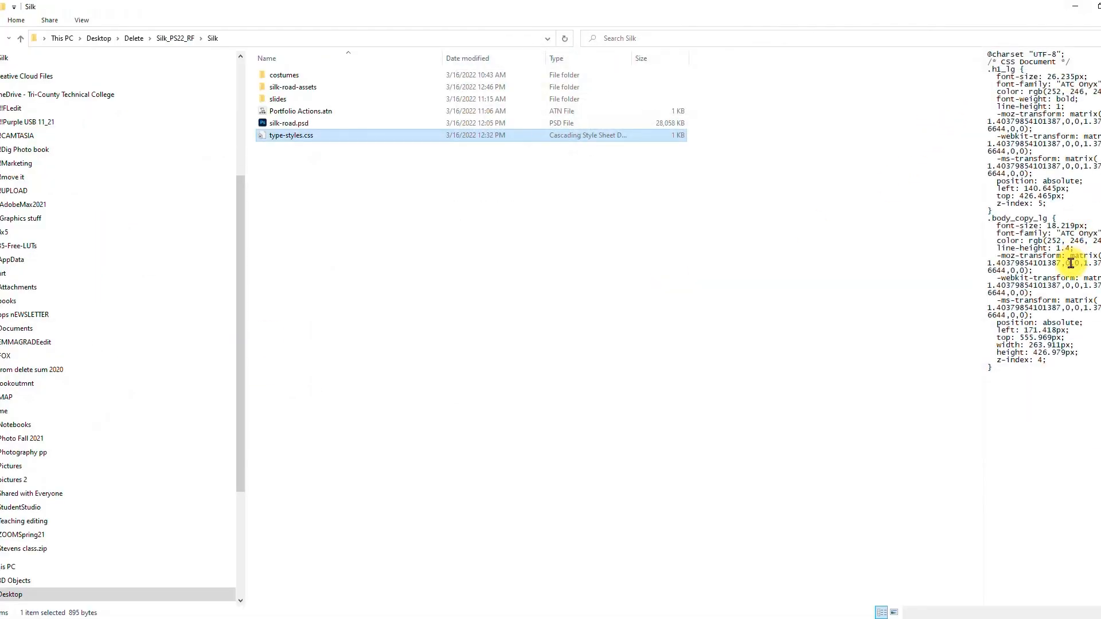
click(1077, 6)
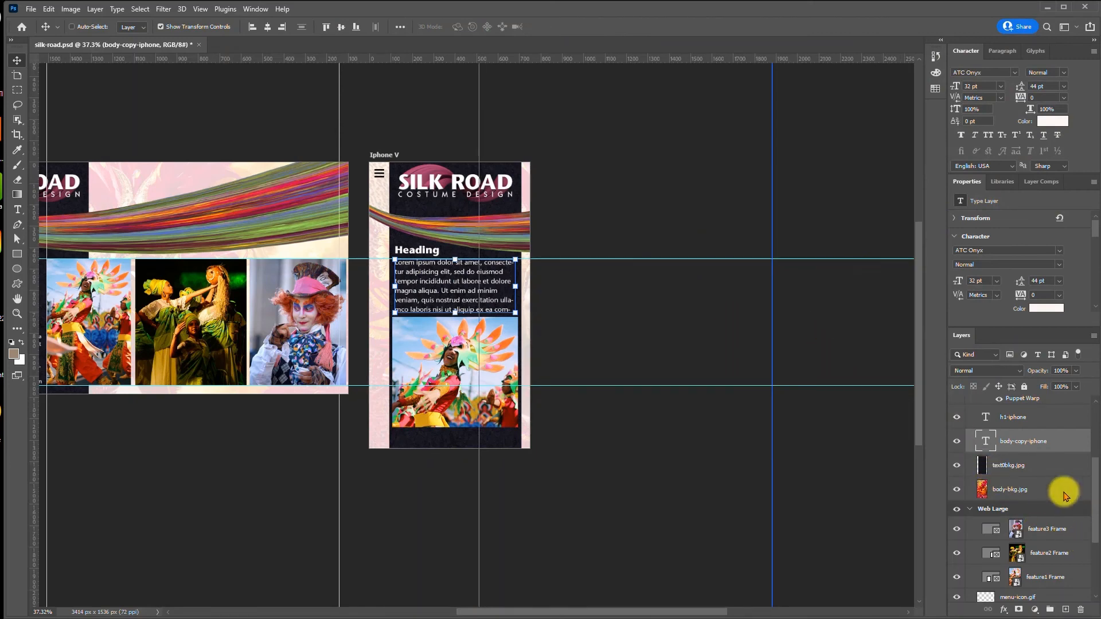
- Copy the h1-iphone layer's CSS, switch to Notepad++ and paste it below the body_copy_iphone rule in type-styles.css
click(1007, 417)
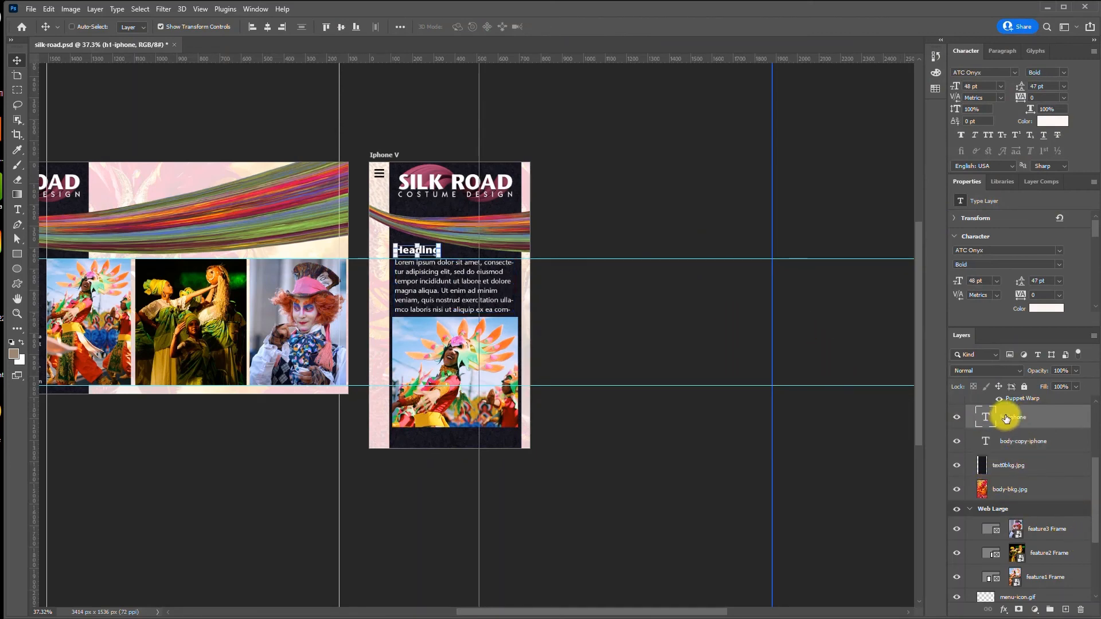
right_click(1006, 419)
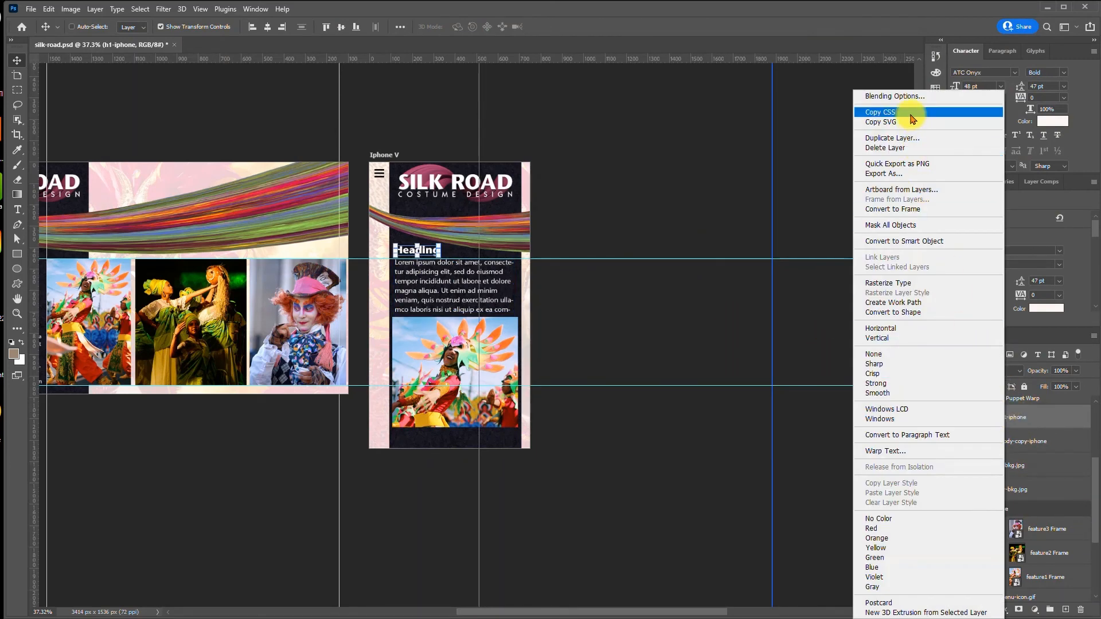
click(912, 112)
key(alt+Tab)
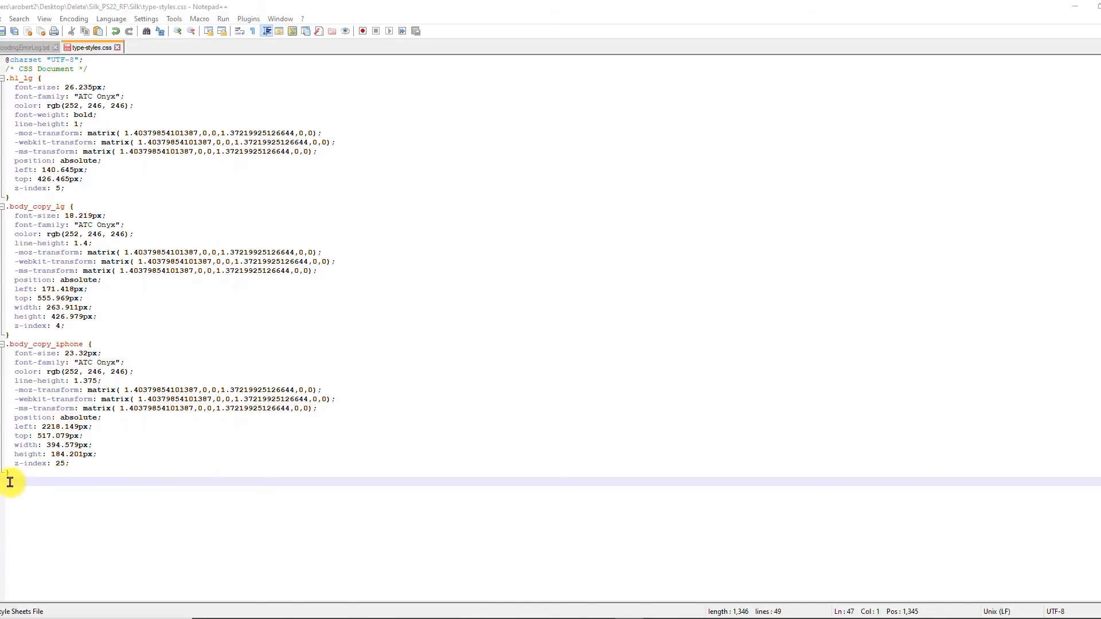
key(ctrl+v)
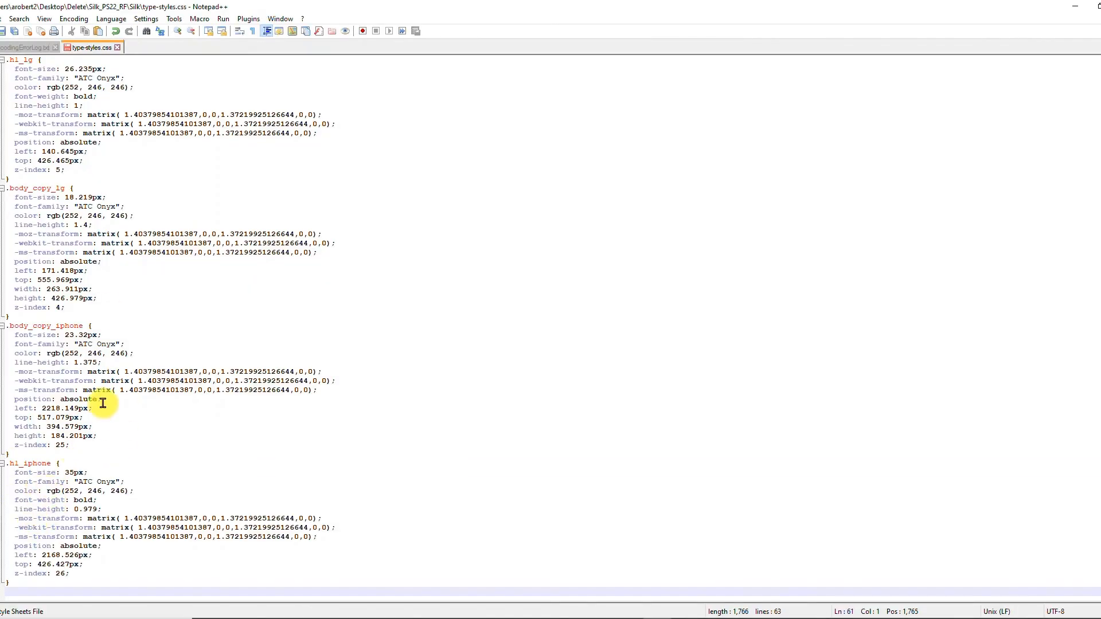
scroll(109, 384, up, 1)
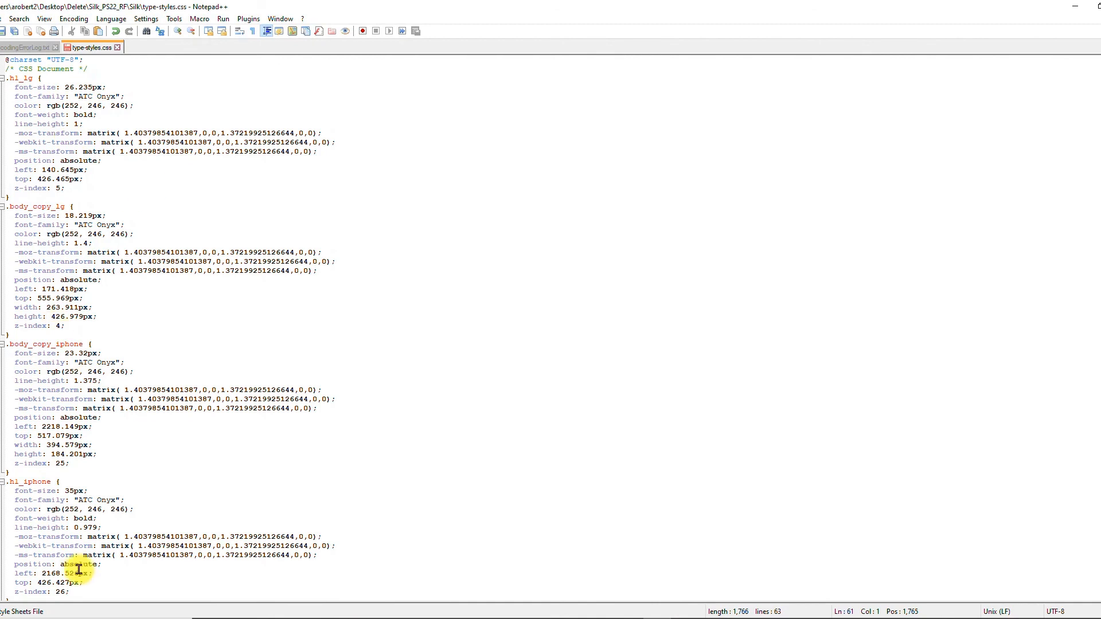